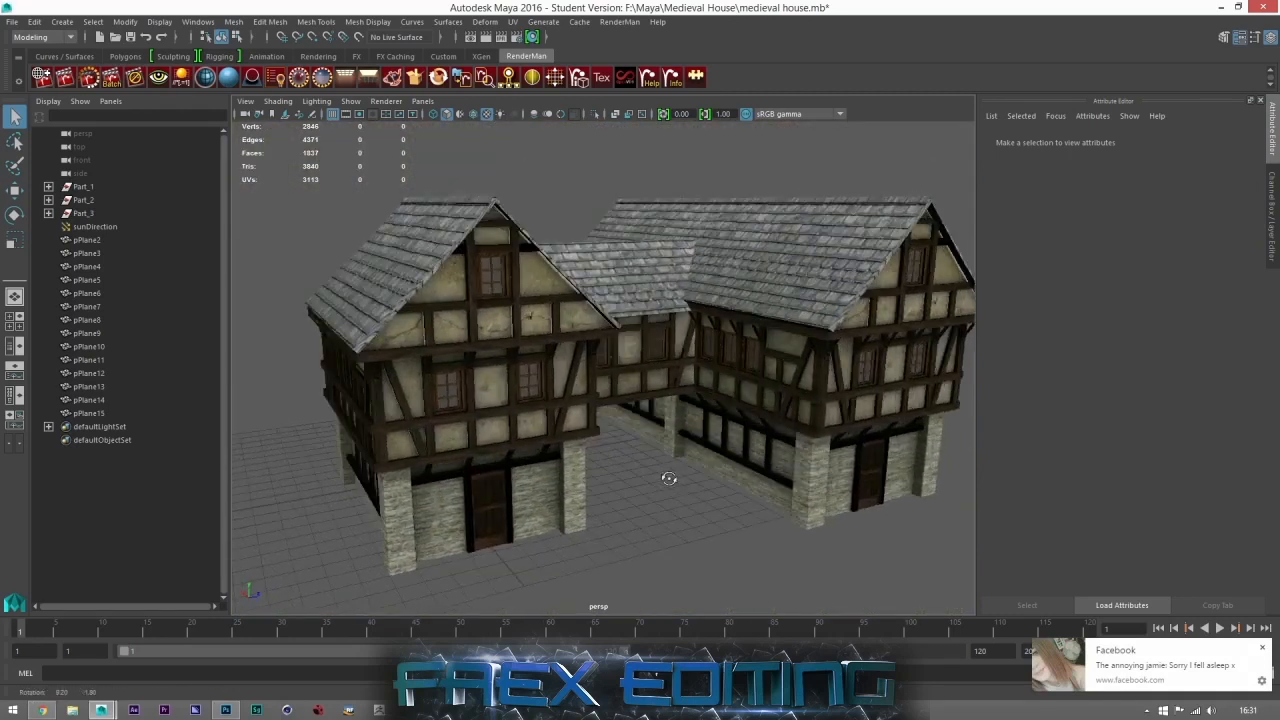
Step: Switch to Photoshop and view the House Shell 2.psd and House Shell 1.psd texture sheets
{"action": "key", "text": "alt+Tab"}
{"action": "left_click", "coordinate": [300, 48]}
{"action": "left_click", "coordinate": [82, 48]}
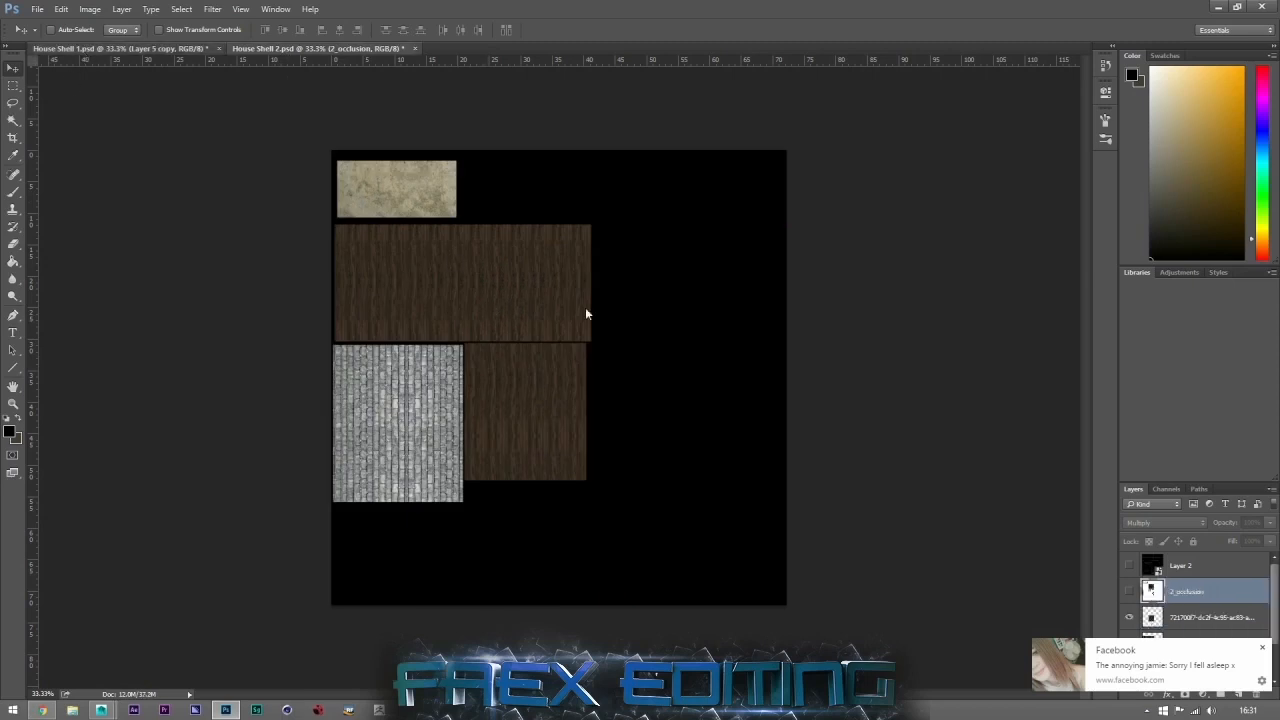
Step: Switch to Maya and assign a new Lambert material to the Part_1 group
{"action": "left_click", "coordinate": [101, 710]}
{"action": "left_click", "coordinate": [83, 187]}
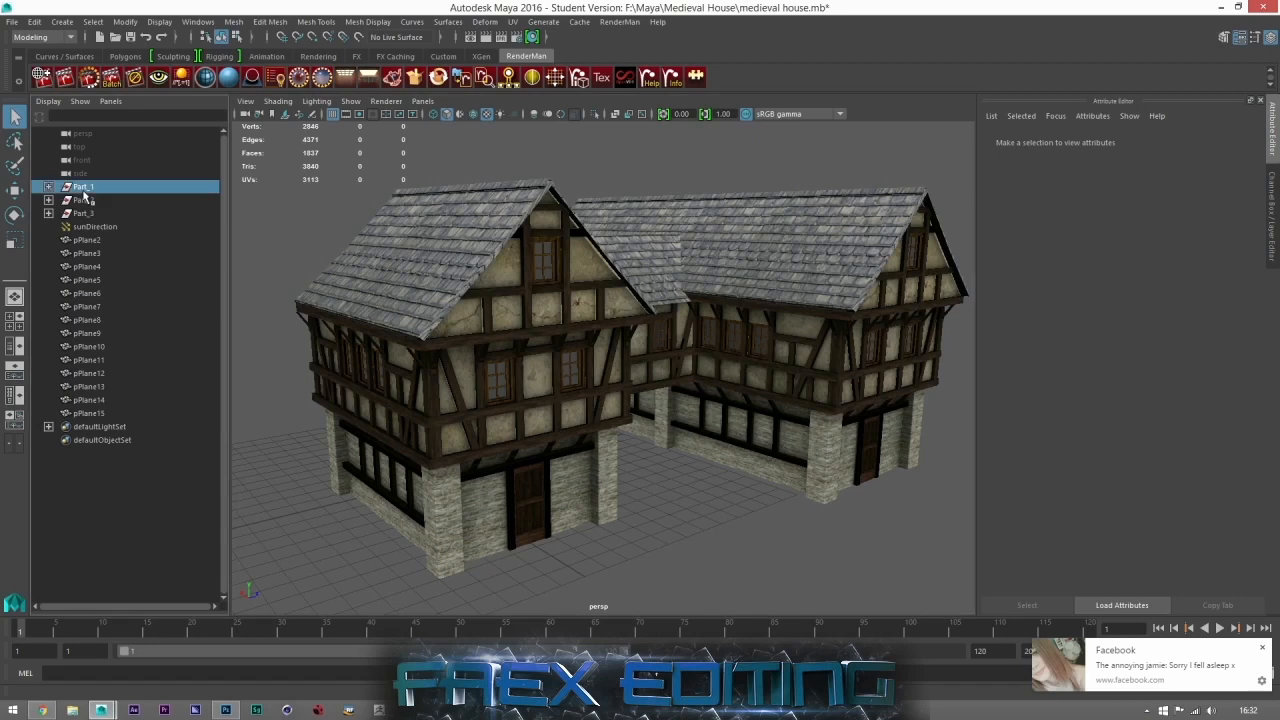
{"action": "right_click_drag", "start_coordinate": [491, 435], "coordinate": [488, 650]}
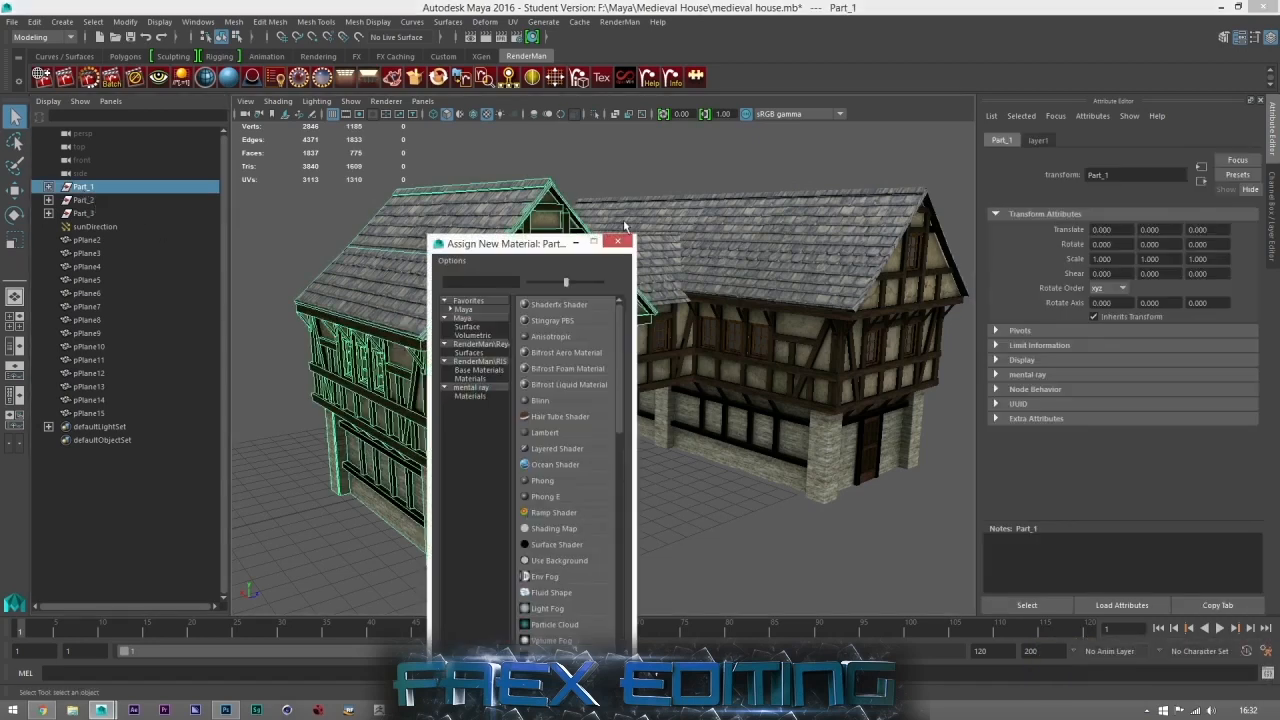
{"action": "left_click", "coordinate": [618, 242]}
{"action": "right_click_drag", "start_coordinate": [527, 347], "coordinate": [488, 650]}
{"action": "left_click", "coordinate": [549, 431]}
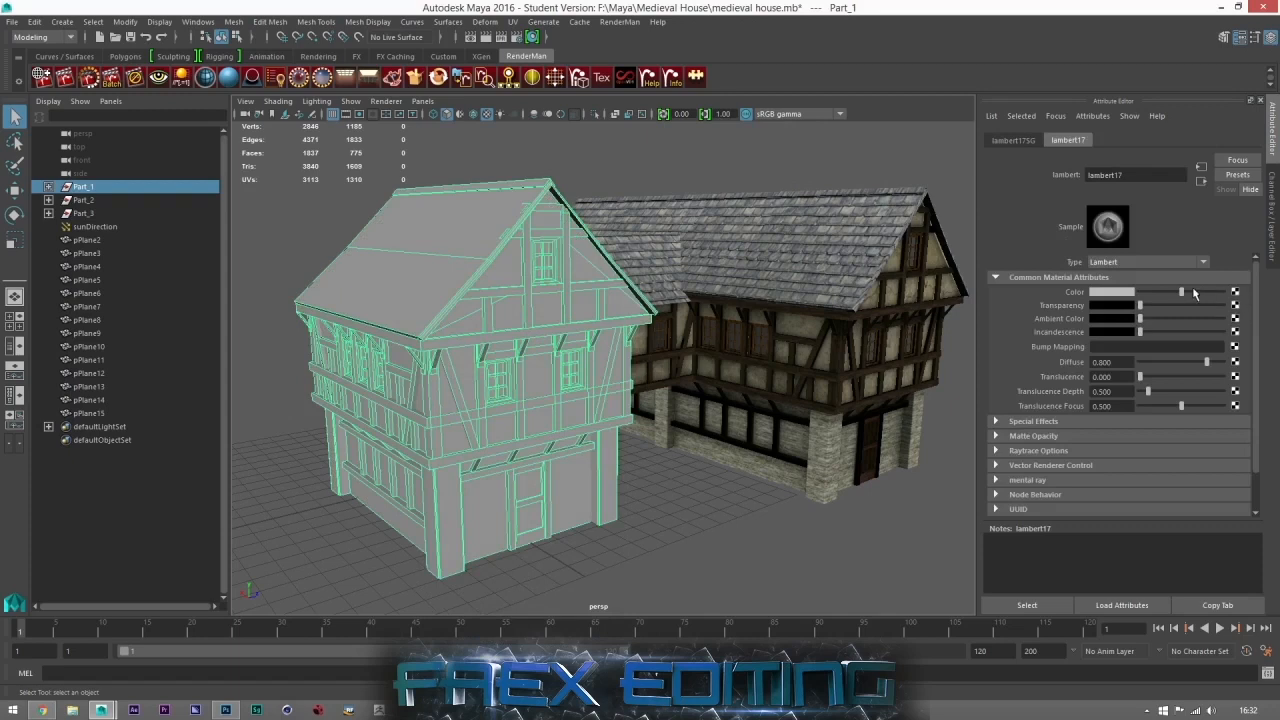
Step: Connect a file texture to the Lambert's color and load House Shell 1.tga from the Desktop
{"action": "left_click", "coordinate": [1235, 291]}
{"action": "left_click", "coordinate": [594, 362]}
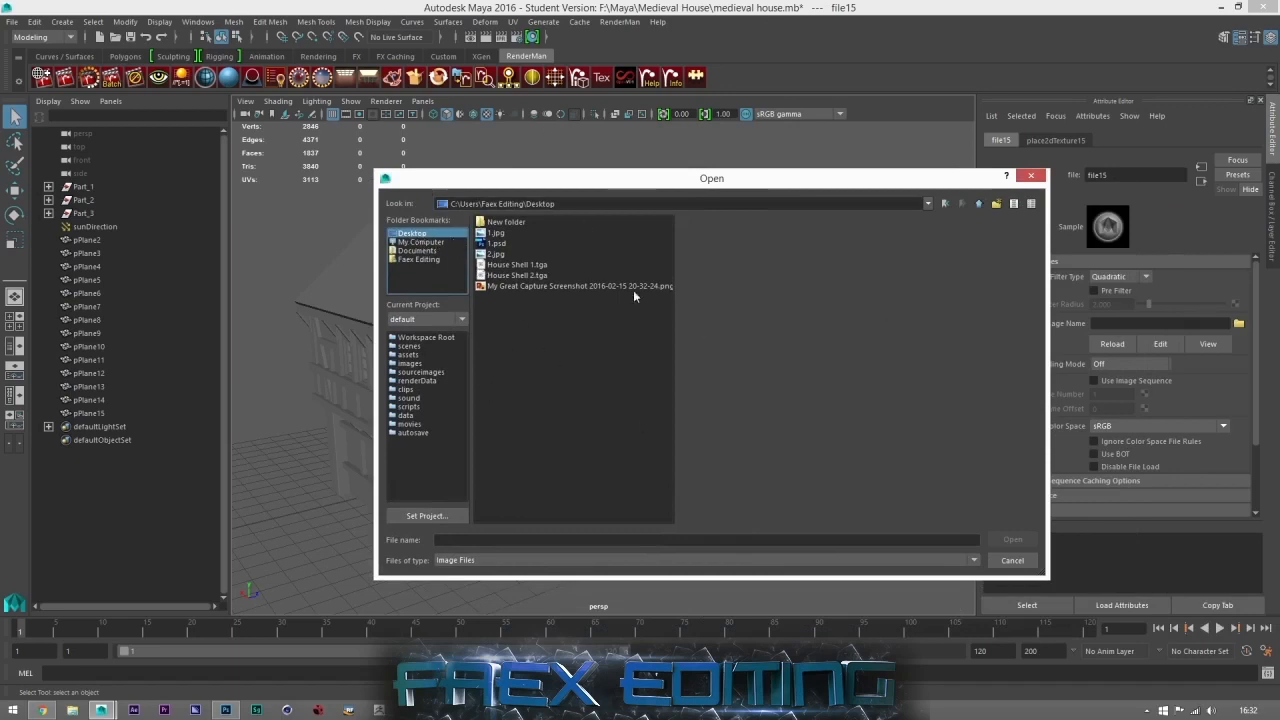
{"action": "left_click", "coordinate": [515, 265]}
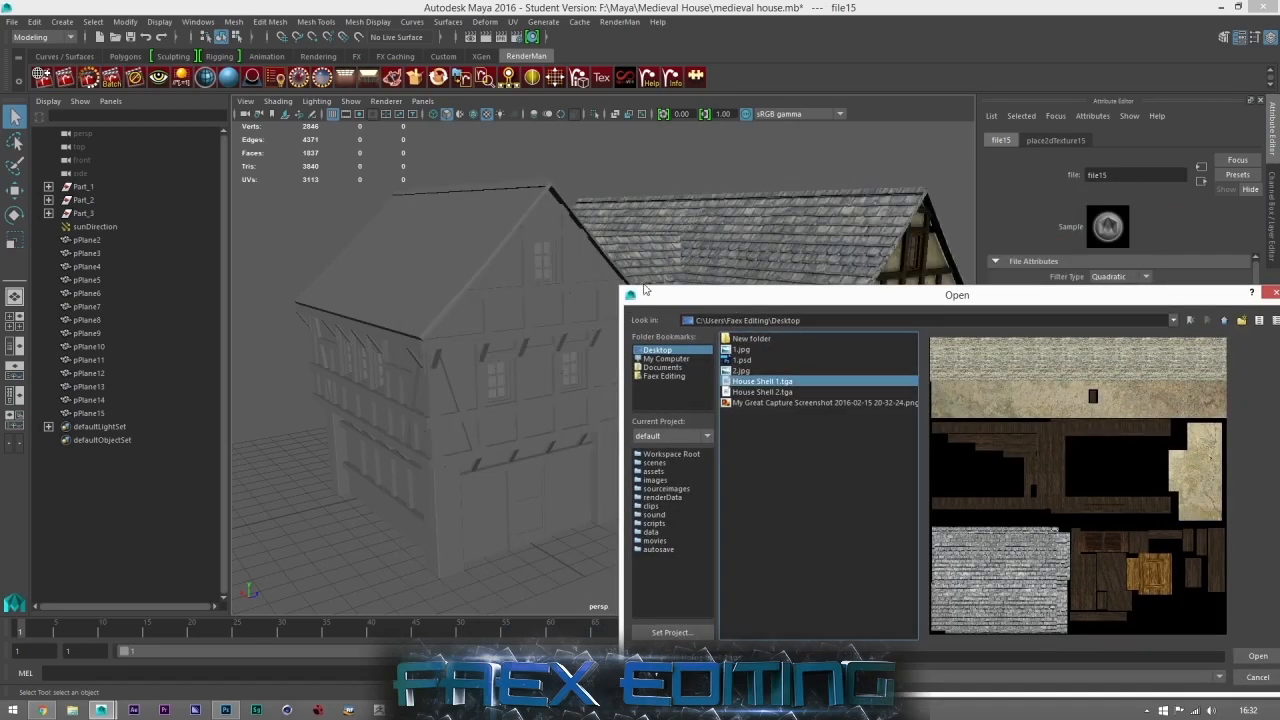
{"action": "left_click_drag", "start_coordinate": [645, 290], "coordinate": [268, 192]}
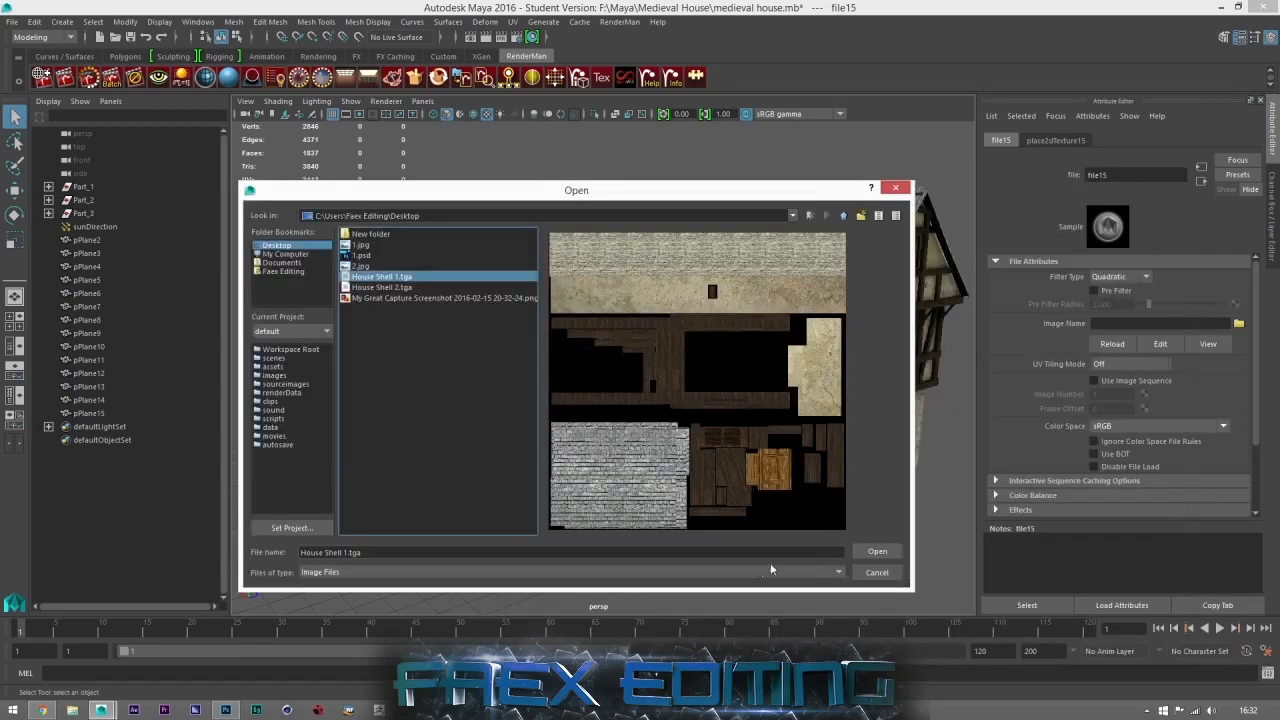
{"action": "left_click", "coordinate": [876, 552]}
Step: Examine the newly textured Part_1 house up close and from several angles beside the neighbouring buildings
{"action": "left_click_drag", "start_coordinate": [849, 529], "coordinate": [798, 388], "text": "alt"}
{"action": "left_click_drag", "start_coordinate": [541, 363], "coordinate": [510, 400], "text": "alt"}
{"action": "scroll", "coordinate": [520, 359], "scroll_direction": "up", "scroll_amount": 3}
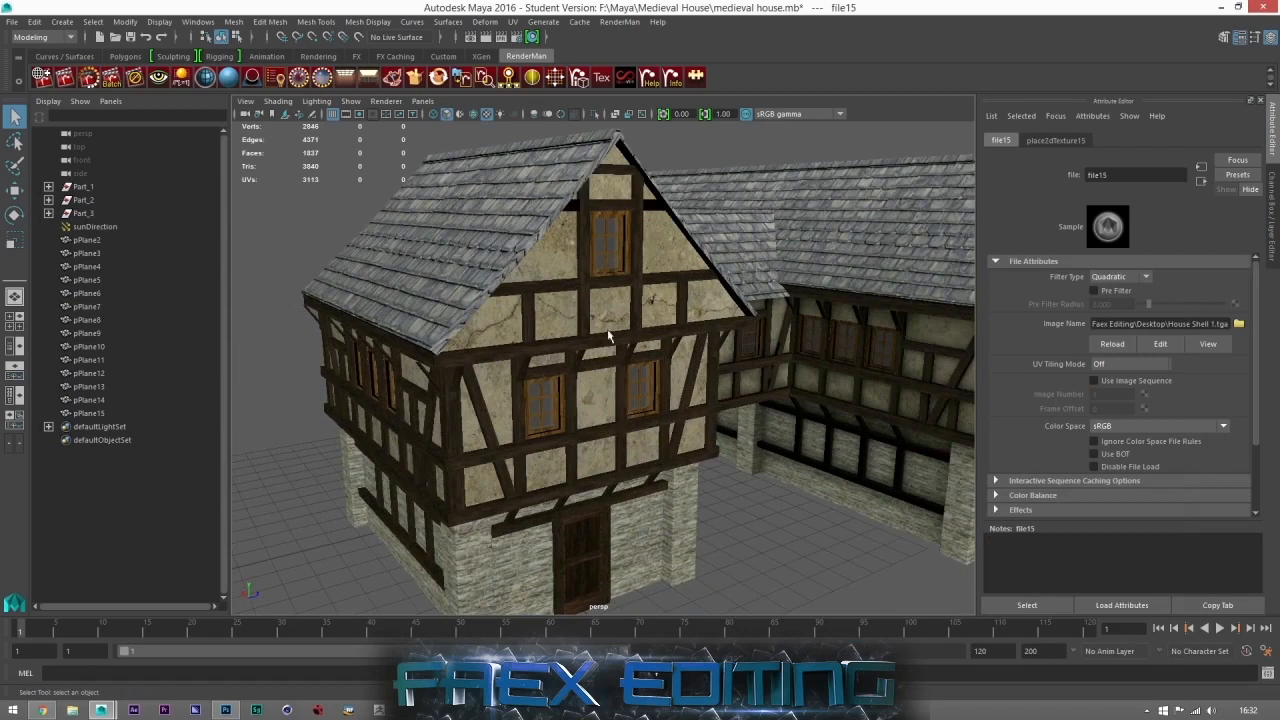
{"action": "scroll", "coordinate": [543, 360], "scroll_direction": "up", "scroll_amount": 3}
{"action": "left_click_drag", "start_coordinate": [466, 459], "coordinate": [571, 490], "text": "alt"}
{"action": "scroll", "coordinate": [549, 499], "scroll_direction": "down", "scroll_amount": 5}
{"action": "left_click_drag", "start_coordinate": [632, 450], "coordinate": [582, 466], "text": "alt"}
{"action": "scroll", "coordinate": [600, 462], "scroll_direction": "down", "scroll_amount": 3}
{"action": "mouse_move", "coordinate": [582, 466]}
{"action": "middle_mouse_down", "text": "alt"}
{"action": "mouse_move", "coordinate": [600, 459]}
{"action": "mouse_move", "coordinate": [559, 460]}
{"action": "middle_mouse_up", "text": "alt"}
{"action": "left_click_drag", "start_coordinate": [559, 460], "coordinate": [574, 477], "text": "alt"}
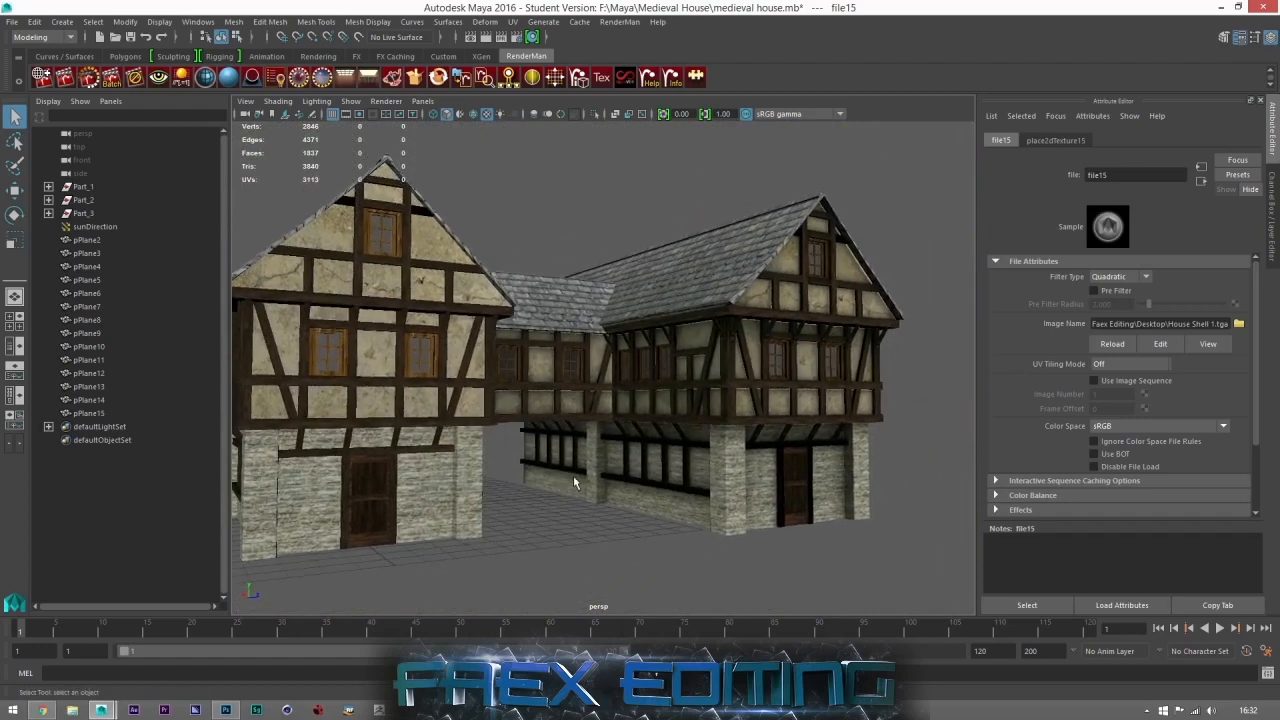
{"action": "right_click_drag", "start_coordinate": [574, 477], "coordinate": [554, 488], "text": "alt"}
{"action": "left_click_drag", "start_coordinate": [554, 488], "coordinate": [571, 420], "text": "alt"}
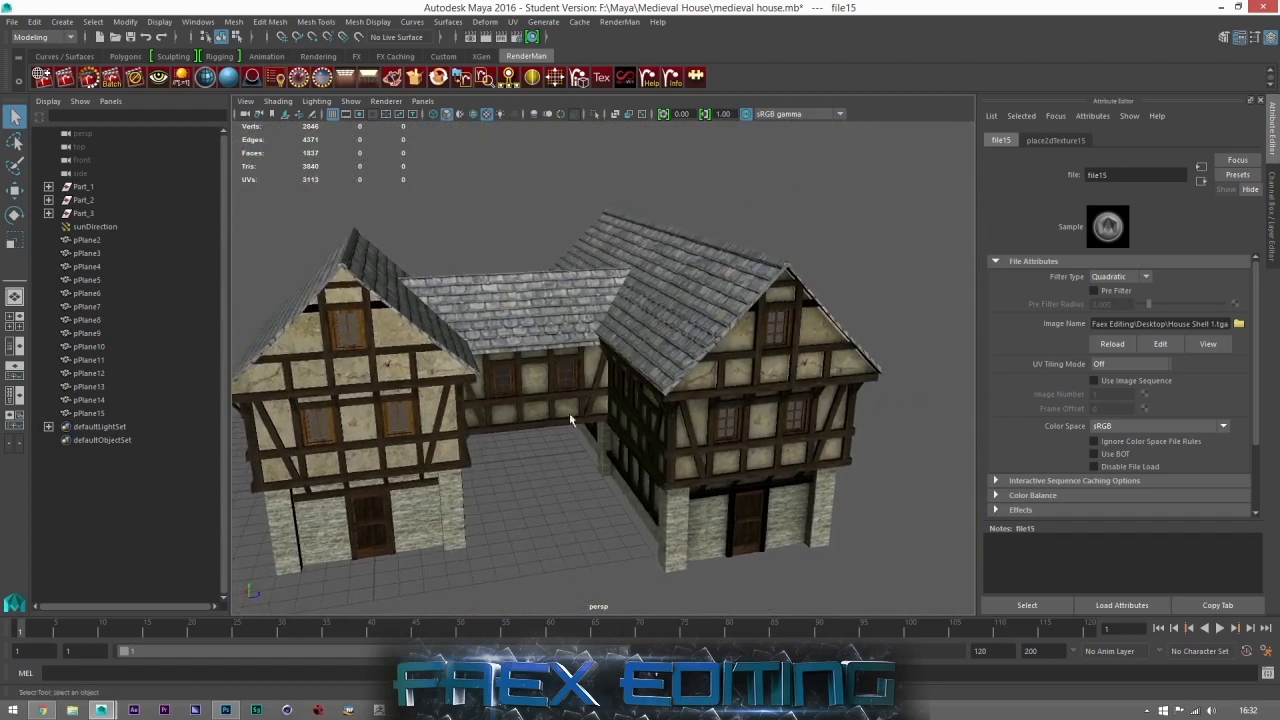
{"action": "left_click_drag", "start_coordinate": [784, 435], "coordinate": [787, 381], "text": "alt"}
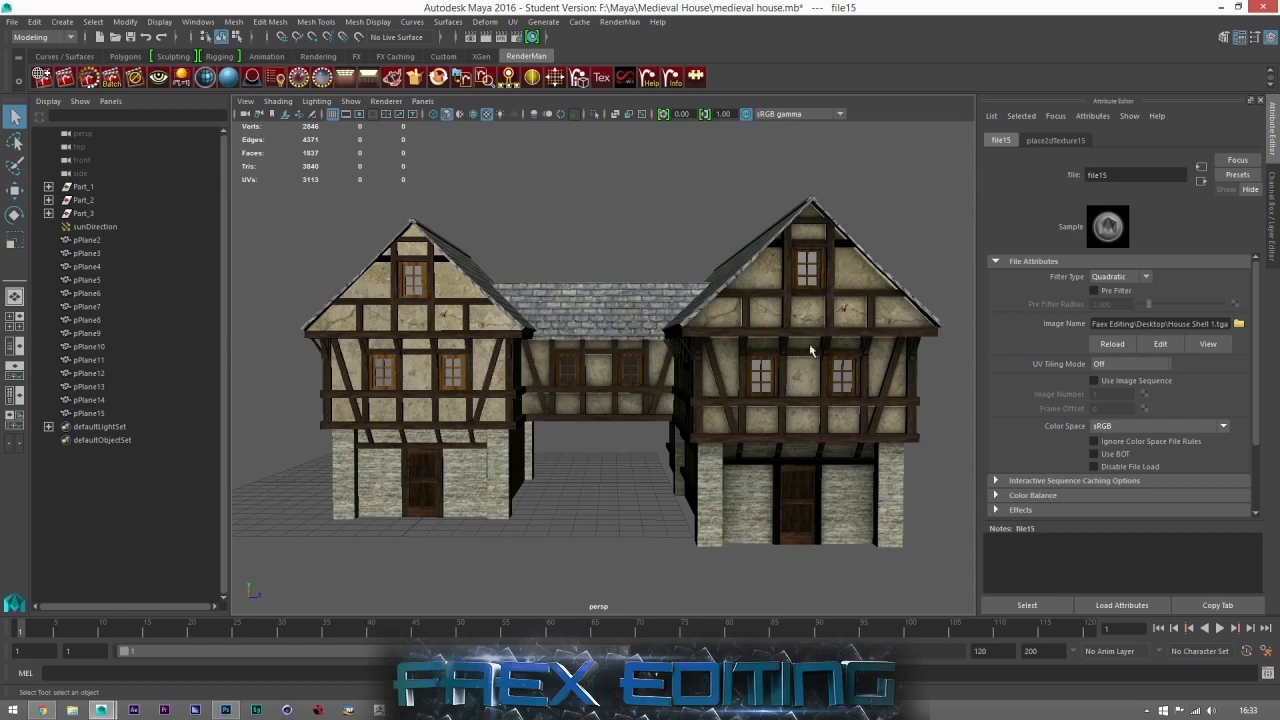
{"action": "left_click_drag", "start_coordinate": [552, 398], "coordinate": [562, 450], "text": "alt"}
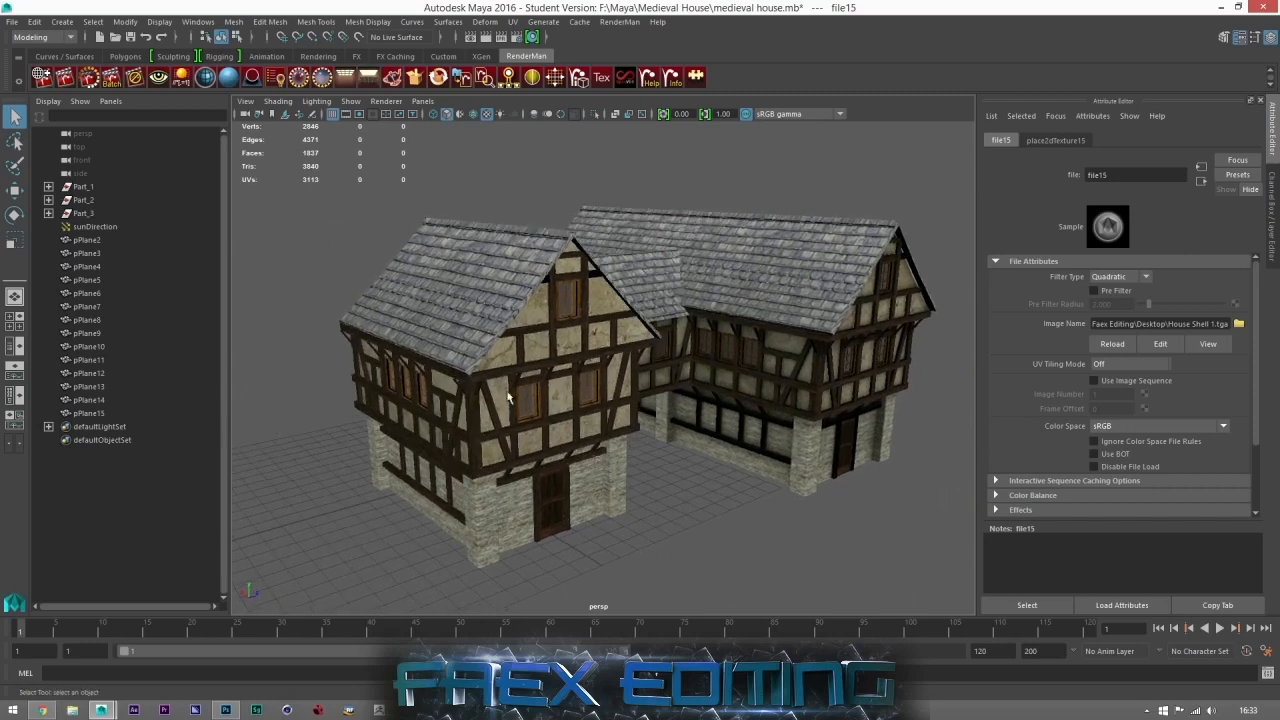
Step: Select the lower storeys of the Part_1 house and view their UV layout in an enlarged UV Editor
{"action": "left_click", "coordinate": [503, 500]}
{"action": "left_click_drag", "start_coordinate": [616, 585], "coordinate": [441, 442]}
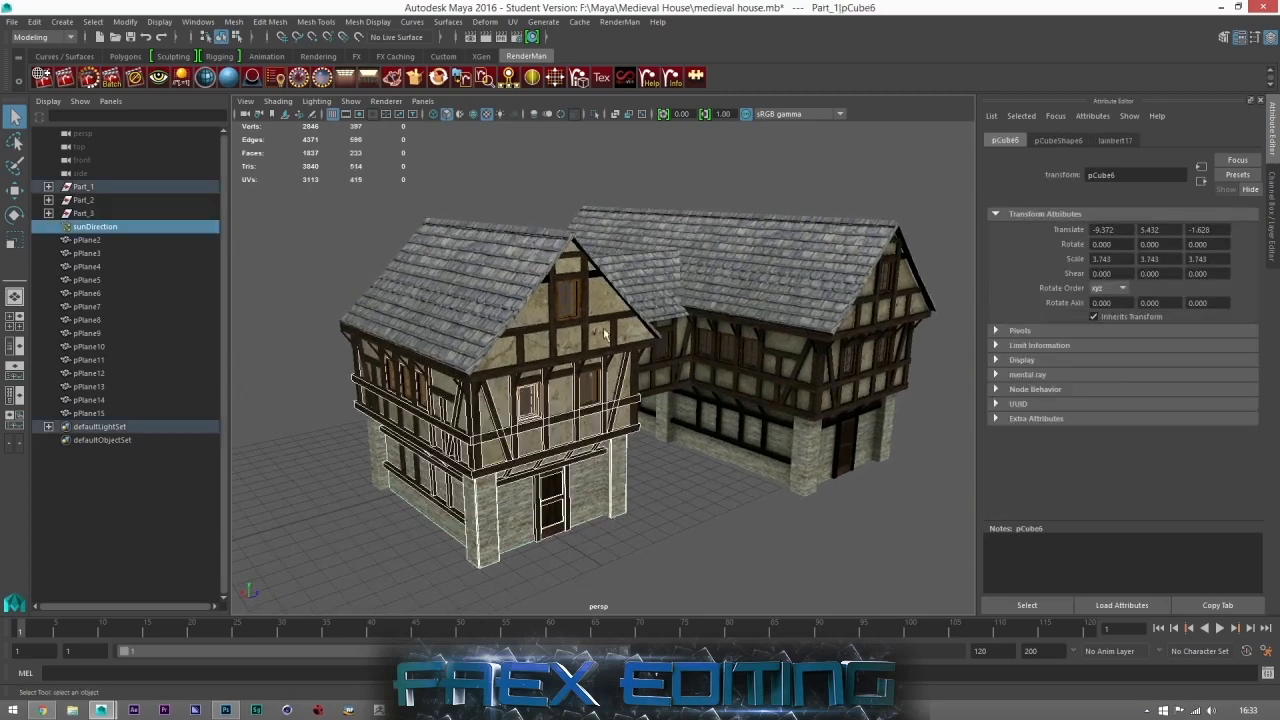
{"action": "left_click", "coordinate": [513, 22]}
{"action": "left_click", "coordinate": [541, 55]}
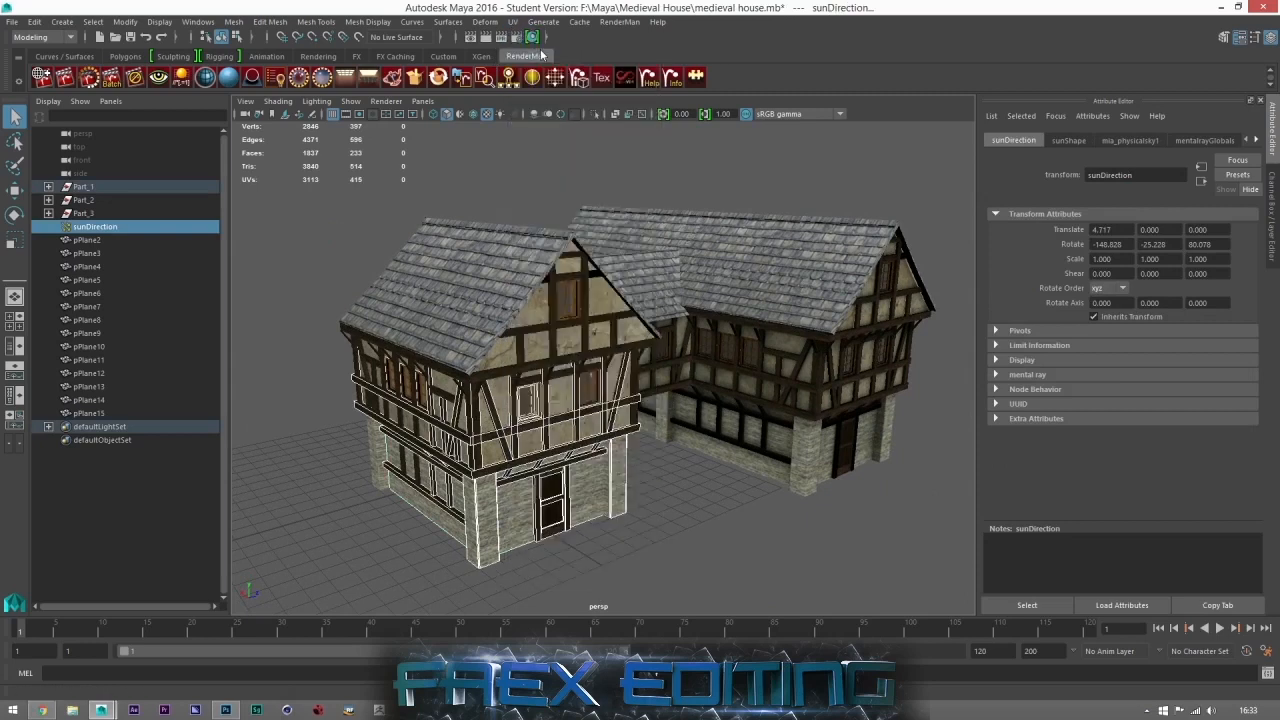
{"action": "left_click_drag", "start_coordinate": [1119, 157], "coordinate": [241, 76]}
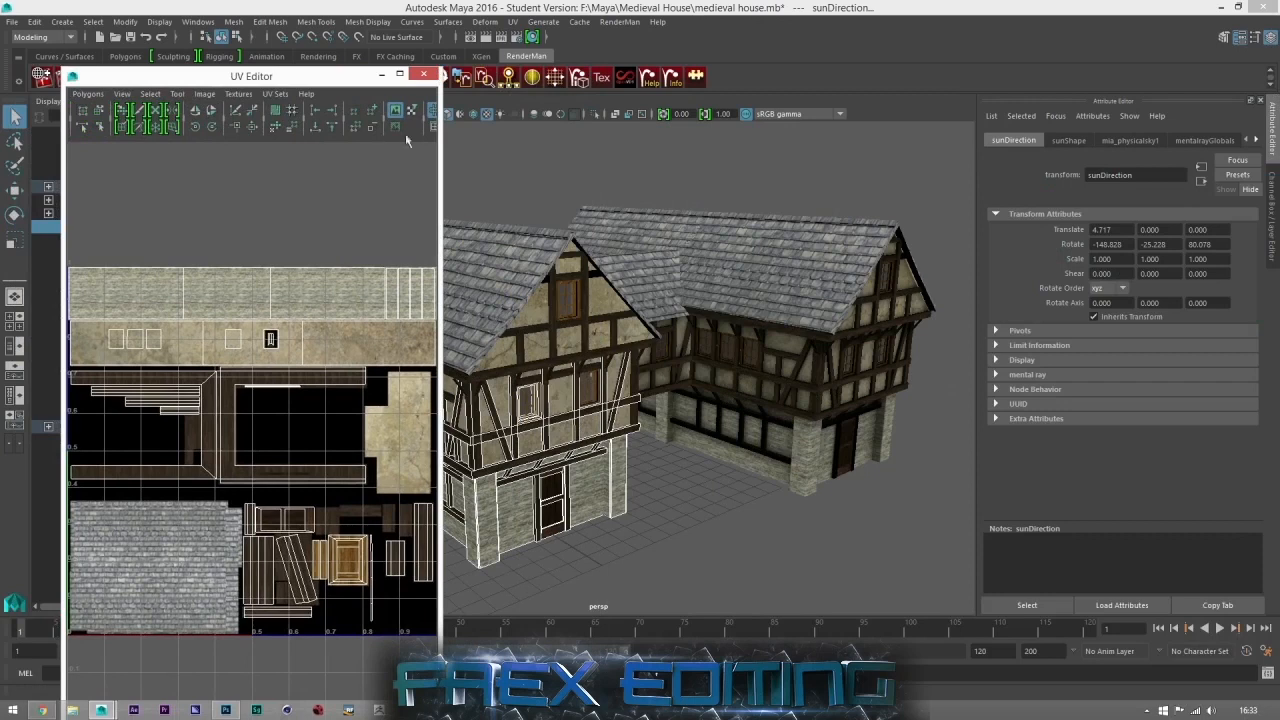
{"action": "left_click_drag", "start_coordinate": [441, 141], "coordinate": [732, 160]}
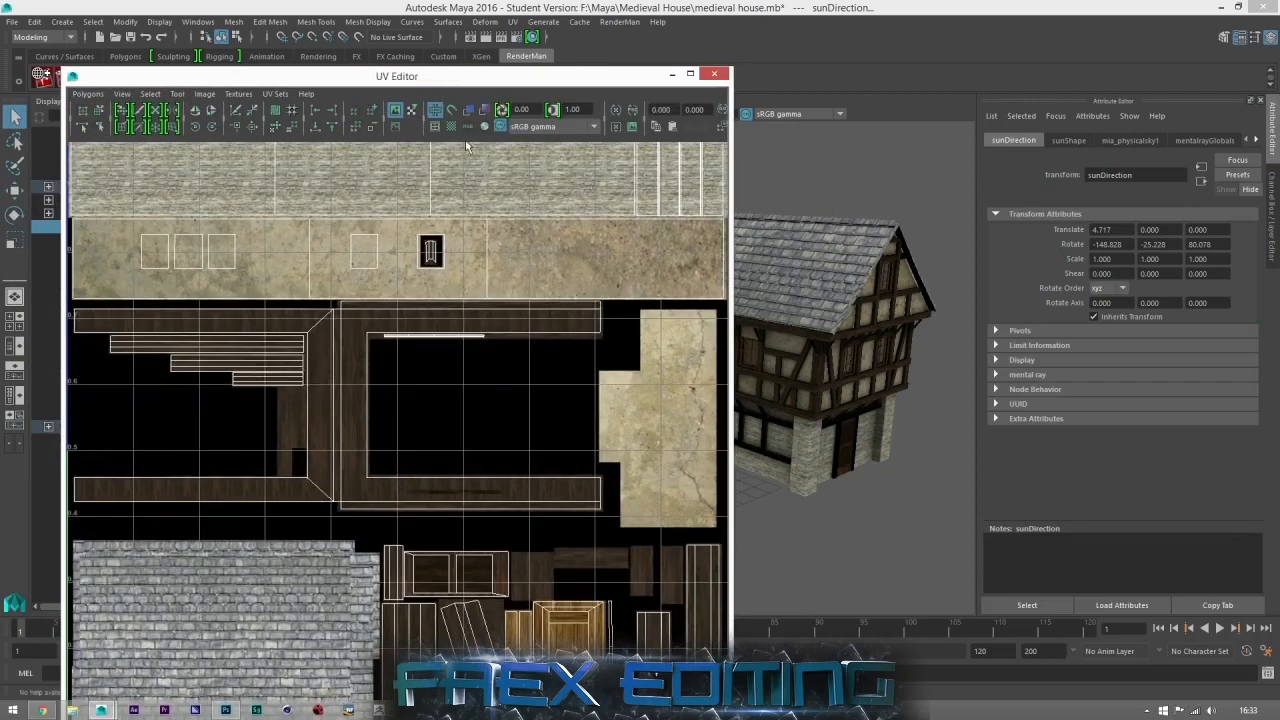
Step: Turn on the checker pattern, minimize the UV Editor and examine the squares on the ground-floor walls, pillars and door for stretching
{"action": "left_click", "coordinate": [465, 117]}
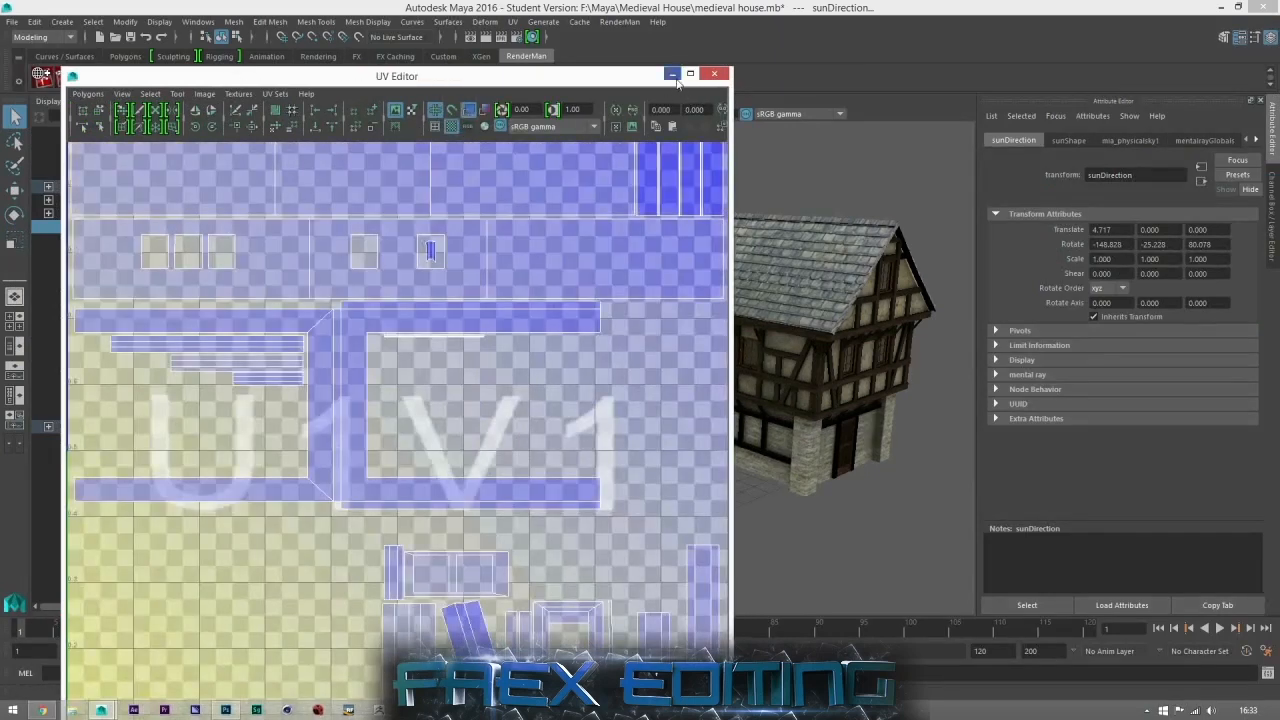
{"action": "left_click", "coordinate": [672, 74]}
{"action": "scroll", "coordinate": [550, 463], "scroll_direction": "up", "scroll_amount": 5}
{"action": "left_click_drag", "start_coordinate": [446, 378], "coordinate": [504, 364], "text": "alt"}
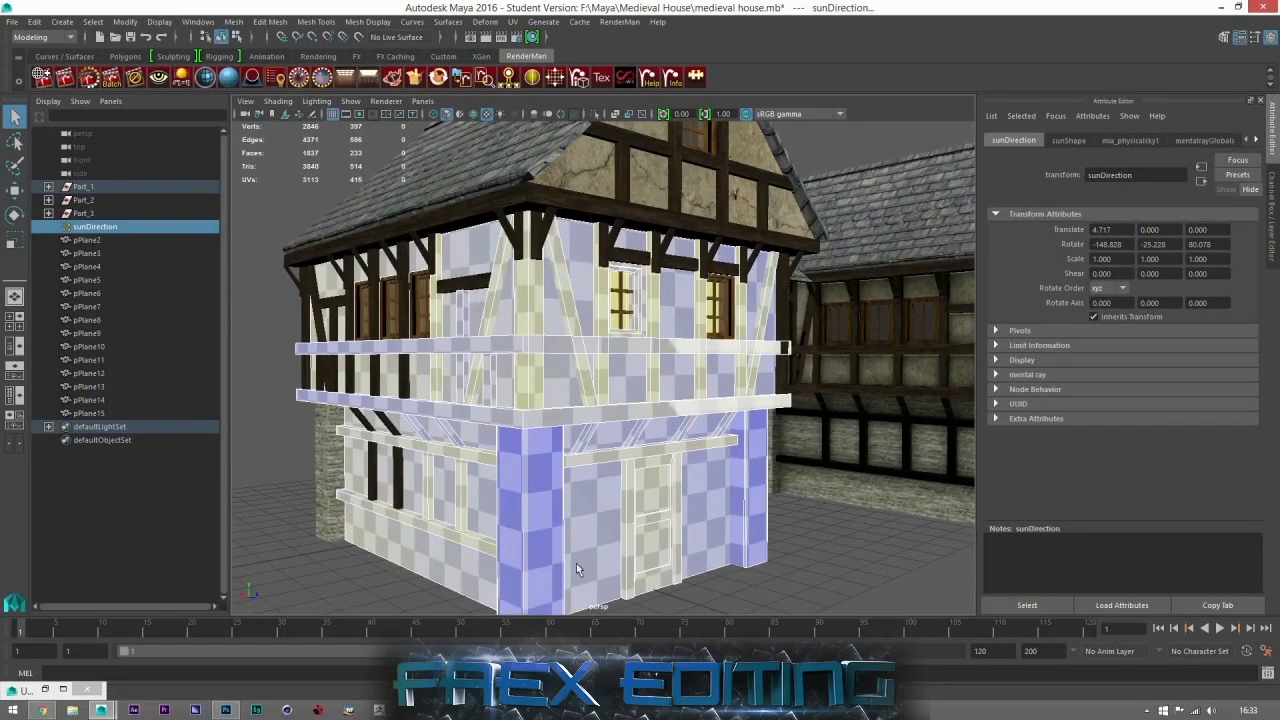
{"action": "left_click_drag", "start_coordinate": [576, 563], "coordinate": [525, 526], "text": "alt"}
{"action": "middle_click_drag", "start_coordinate": [529, 526], "coordinate": [650, 492], "text": "alt"}
{"action": "scroll", "coordinate": [586, 489], "scroll_direction": "up", "scroll_amount": 3}
{"action": "middle_click_drag", "start_coordinate": [530, 486], "coordinate": [520, 420], "text": "alt"}
{"action": "scroll", "coordinate": [645, 456], "scroll_direction": "up", "scroll_amount": 3}
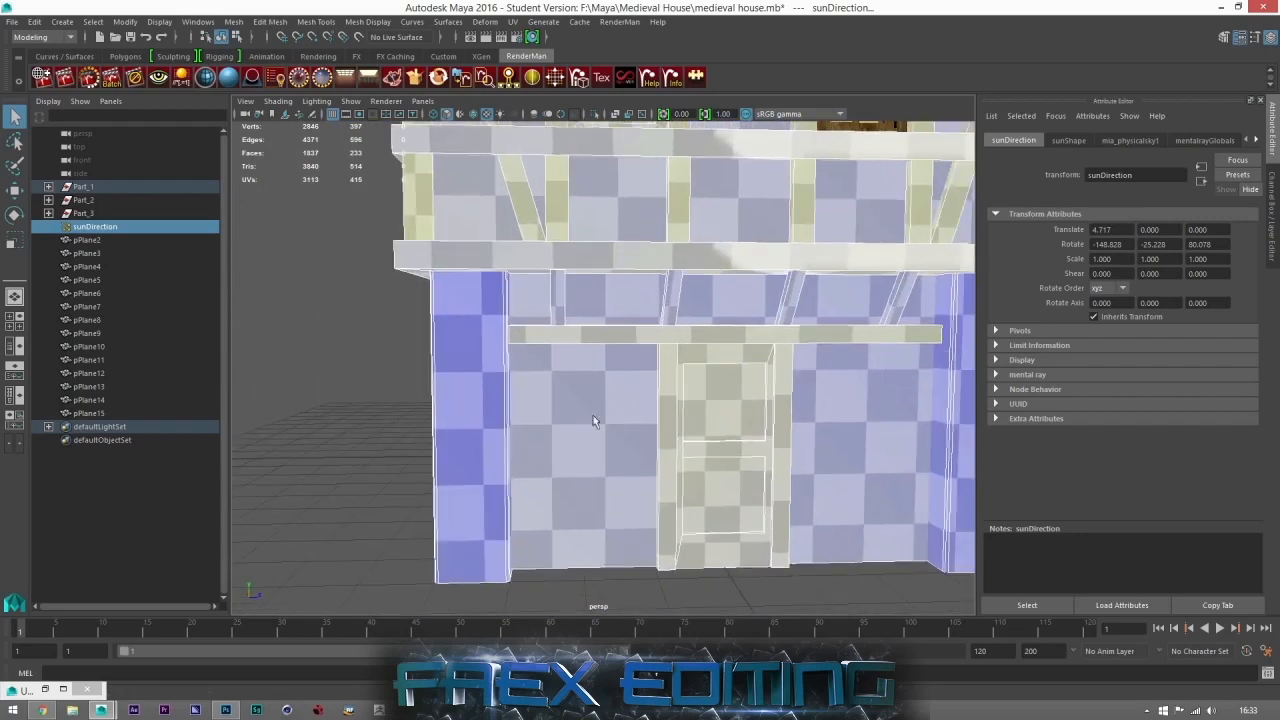
{"action": "scroll", "coordinate": [598, 455], "scroll_direction": "down", "scroll_amount": 3}
{"action": "left_click_drag", "start_coordinate": [525, 452], "coordinate": [584, 460], "text": "alt"}
{"action": "left_click_drag", "start_coordinate": [630, 385], "coordinate": [643, 364], "text": "alt"}
{"action": "scroll", "coordinate": [557, 468], "scroll_direction": "up", "scroll_amount": 6}
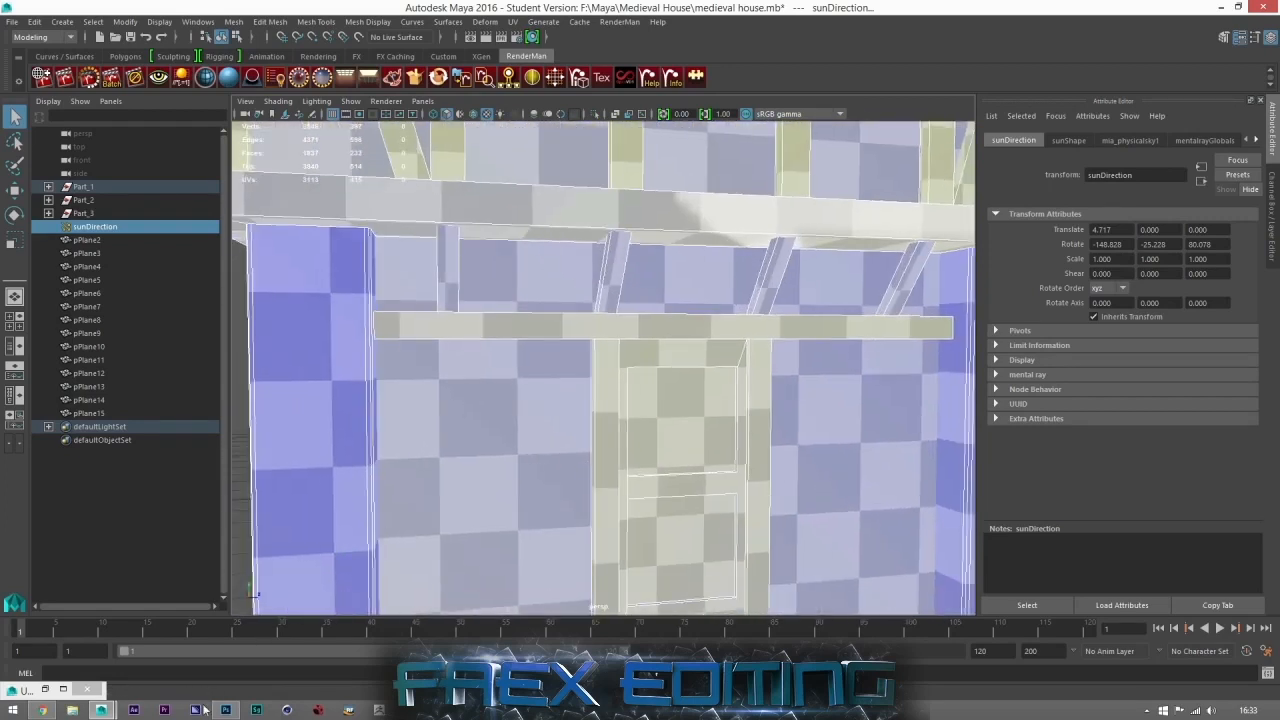
{"action": "scroll", "coordinate": [557, 486], "scroll_direction": "down", "scroll_amount": 5}
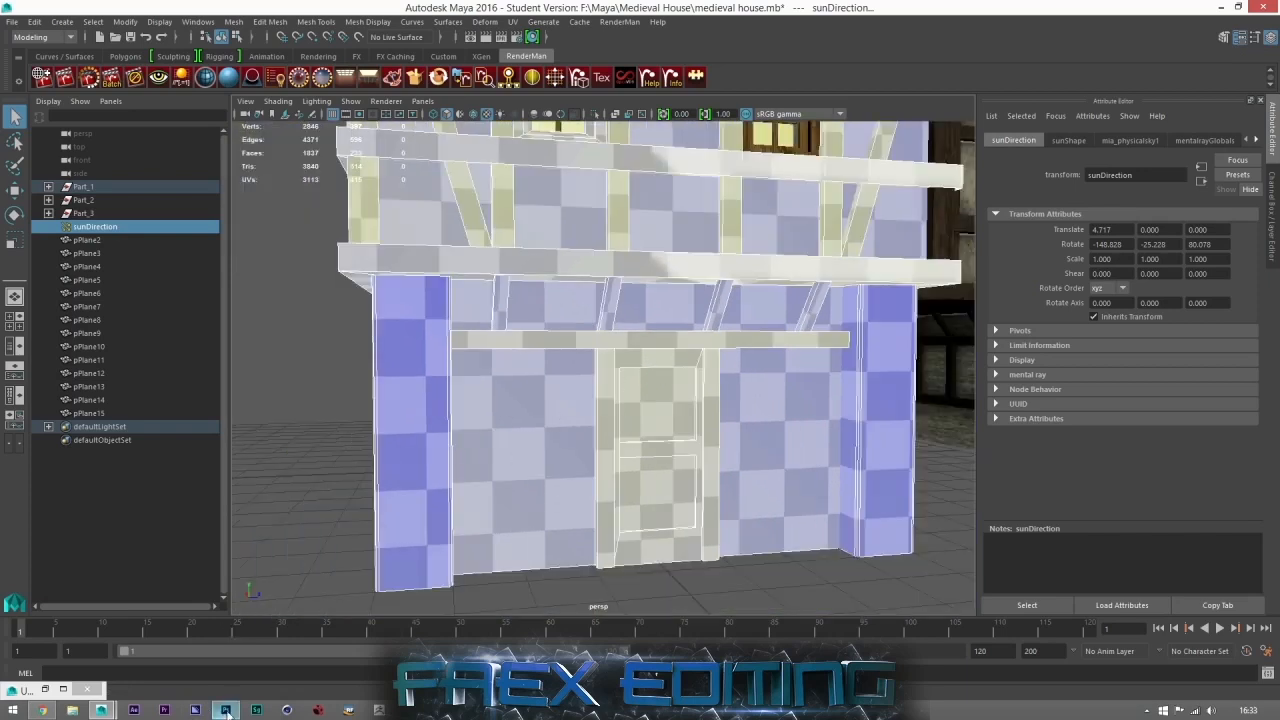
Step: Clear the selection, turn off the checker pattern and close the UV Editor to view the textured house
{"action": "mouse_move", "coordinate": [228, 710]}
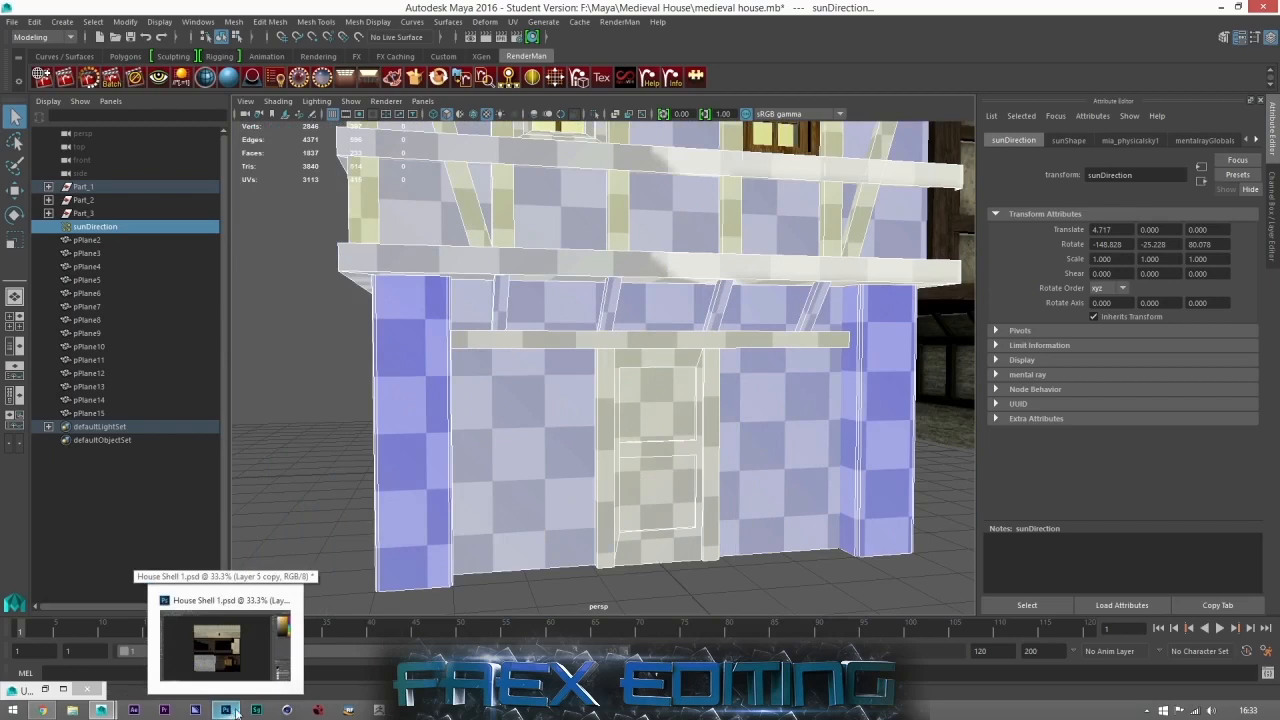
{"action": "left_click", "coordinate": [230, 712]}
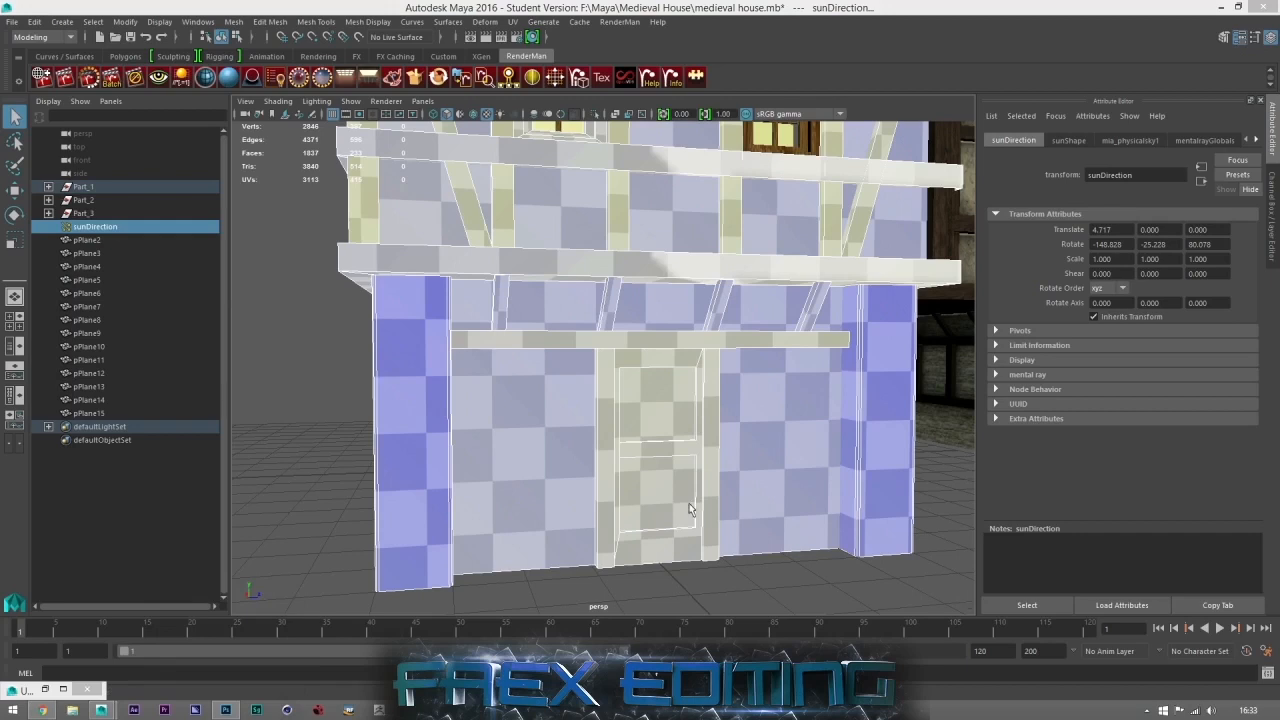
{"action": "left_click", "coordinate": [353, 434]}
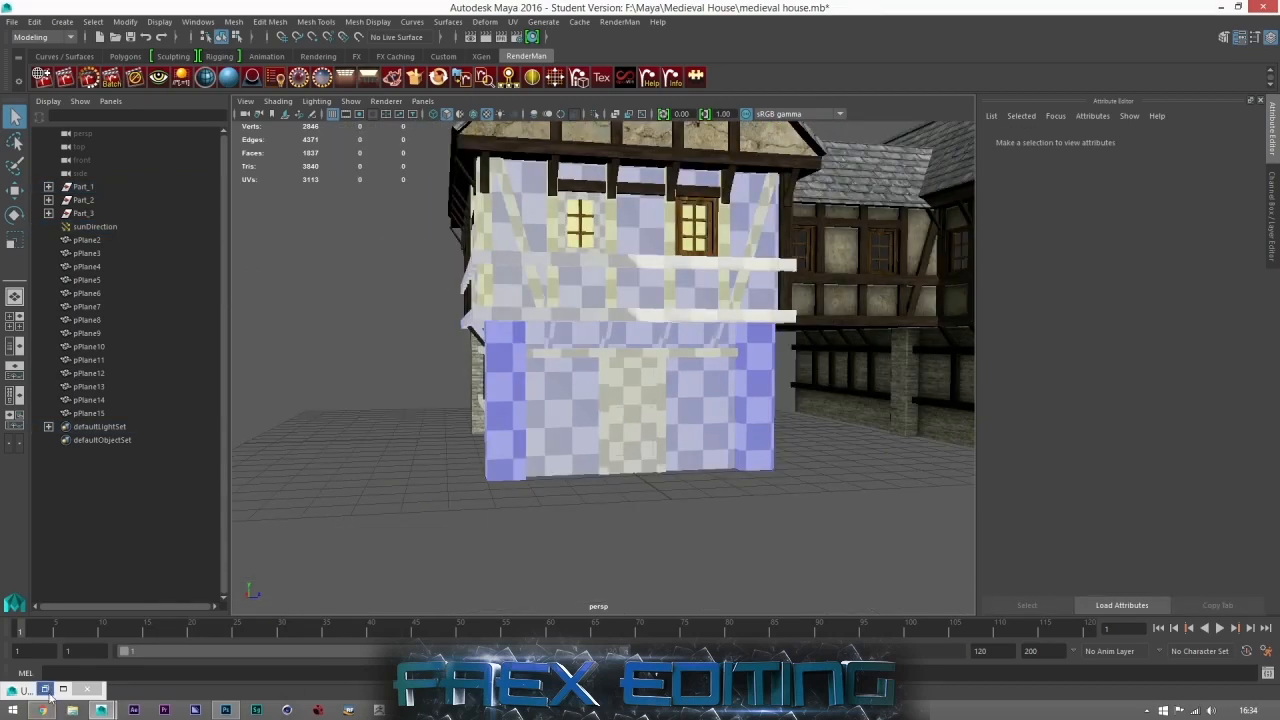
{"action": "left_click", "coordinate": [50, 689]}
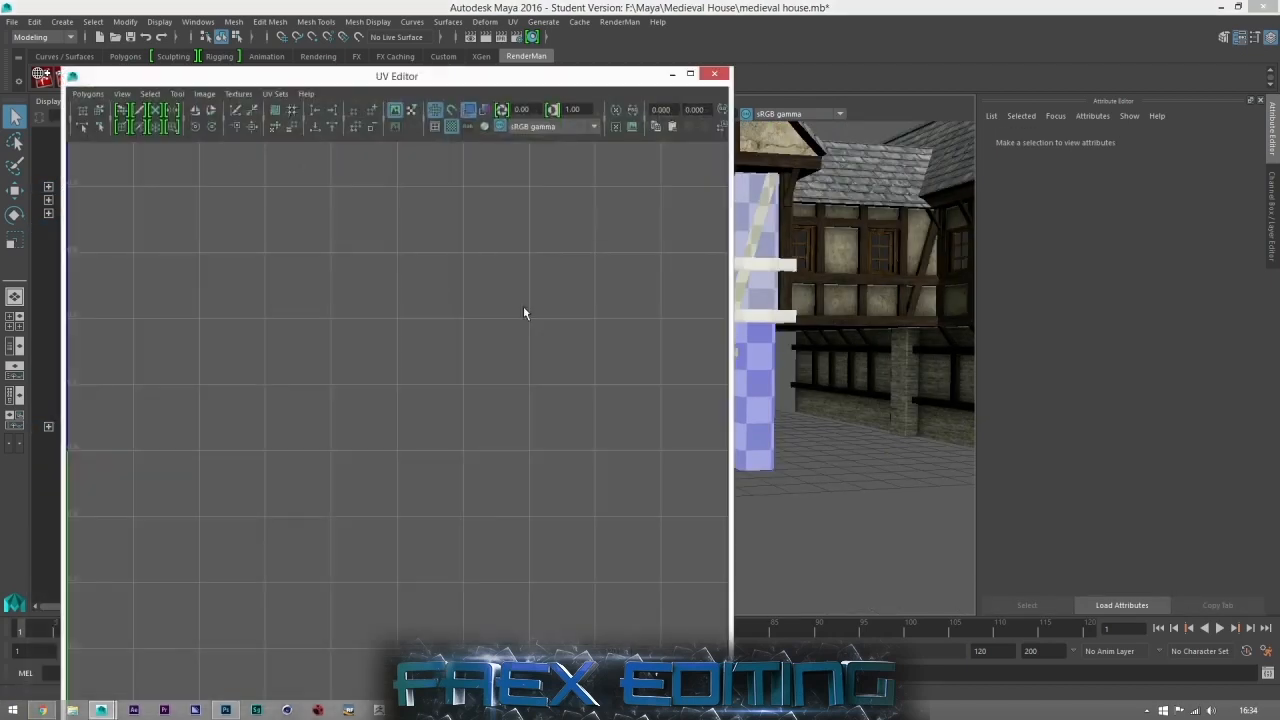
{"action": "left_click", "coordinate": [451, 127]}
{"action": "left_click", "coordinate": [716, 76]}
{"action": "left_click_drag", "start_coordinate": [645, 375], "coordinate": [670, 400], "text": "alt"}
{"action": "scroll", "coordinate": [670, 400], "scroll_direction": "down", "scroll_amount": 3}
{"action": "middle_click_drag", "start_coordinate": [670, 400], "coordinate": [577, 407], "text": "alt"}
Step: Switch to Photoshop, briefly show the Layer 2 UV outlines over the House Shell 1 texture, and return to Maya
{"action": "left_click", "coordinate": [227, 710]}
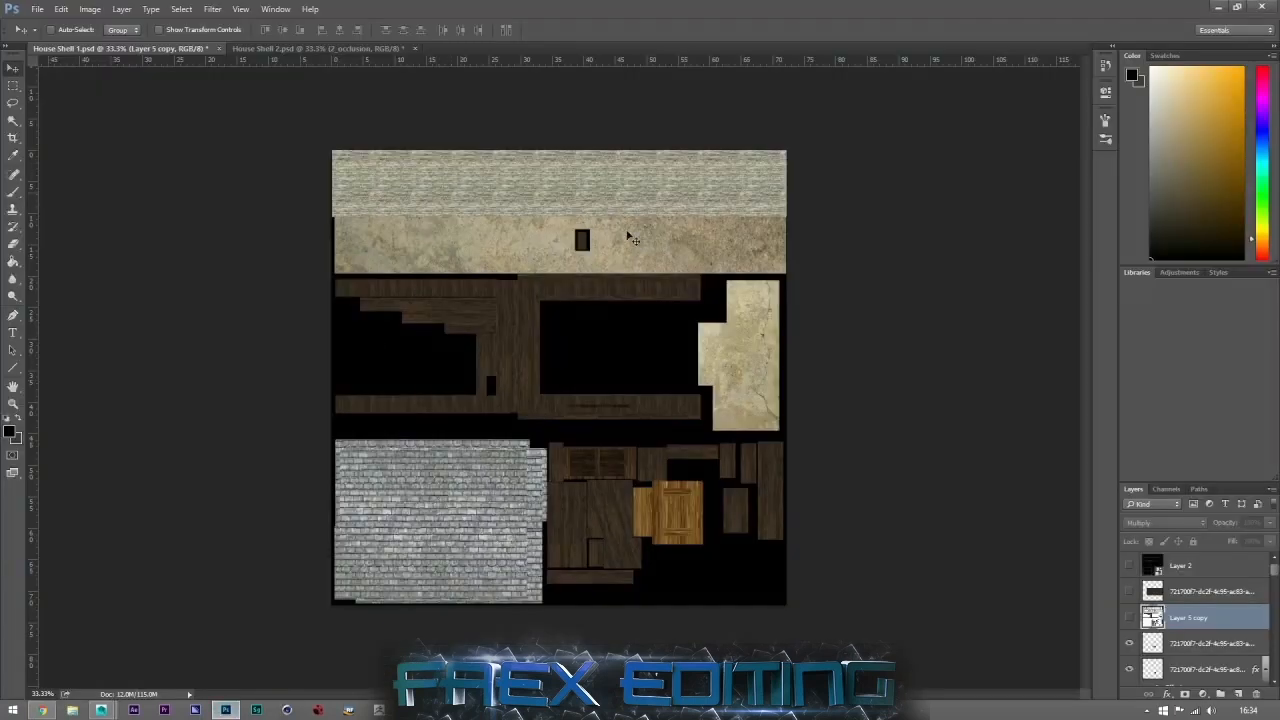
{"action": "left_click", "coordinate": [1128, 566]}
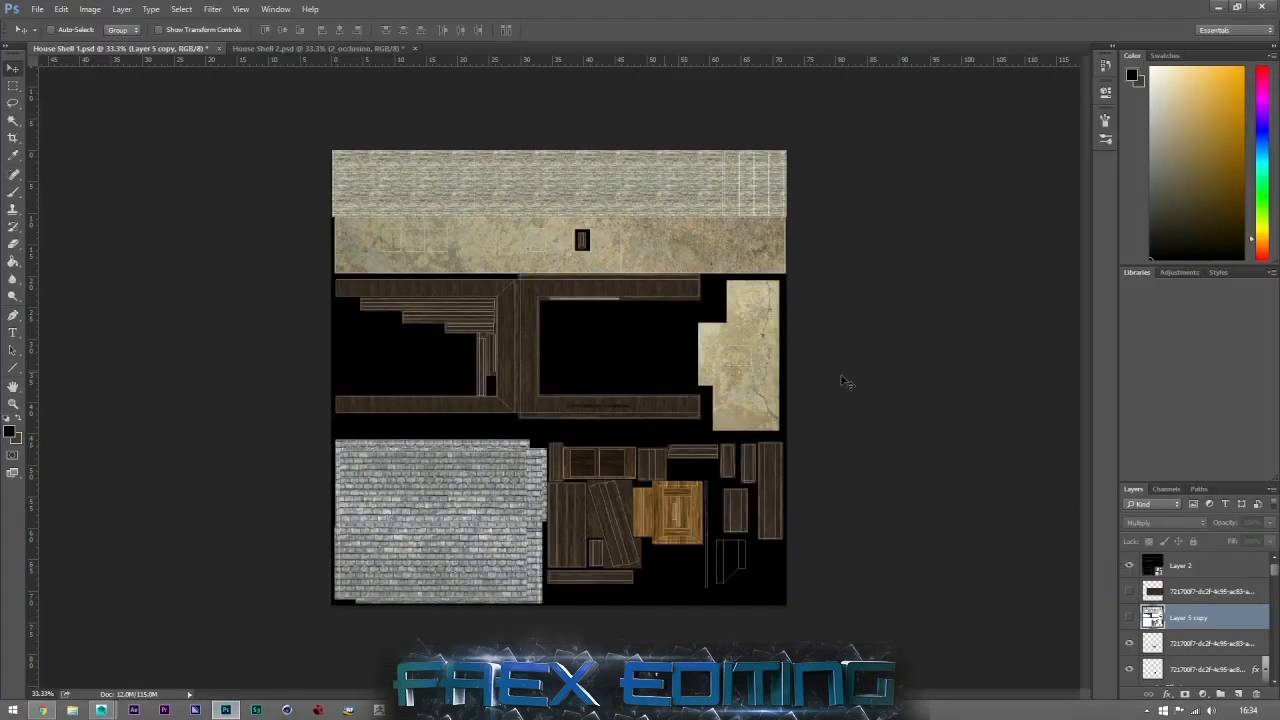
{"action": "left_click", "coordinate": [1131, 568]}
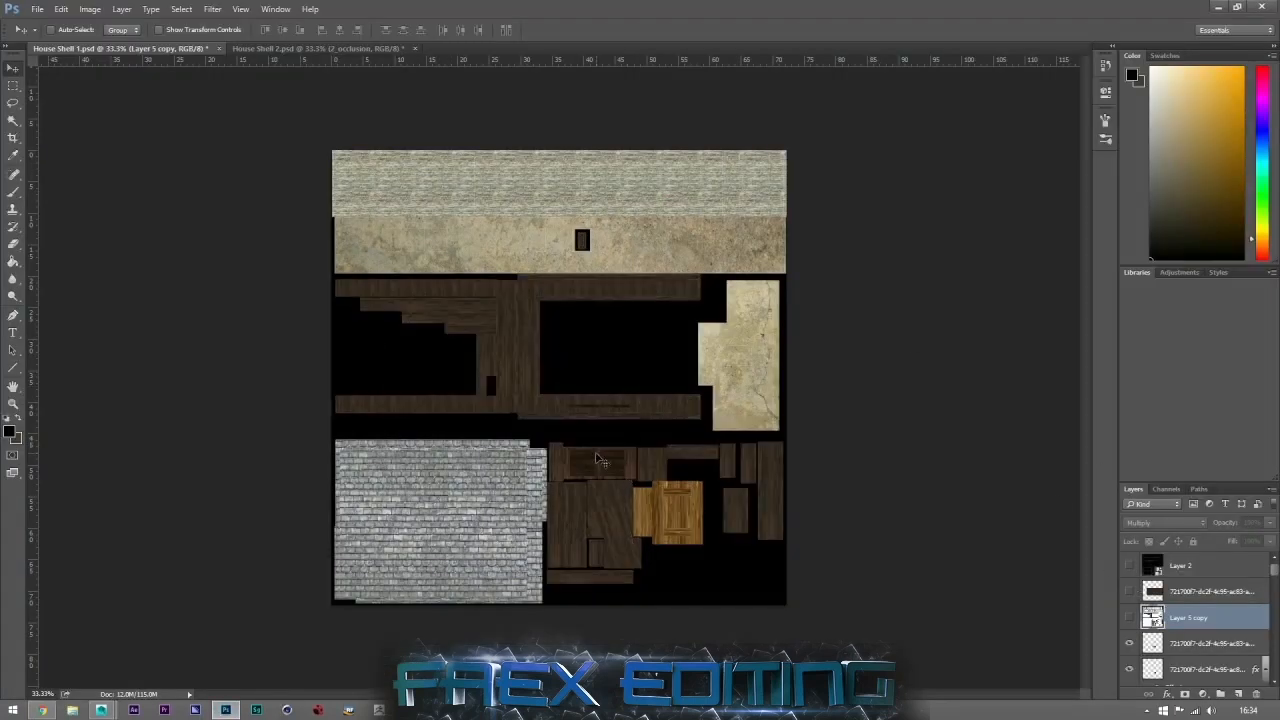
{"action": "mouse_move", "coordinate": [101, 710]}
{"action": "left_click", "coordinate": [225, 640]}
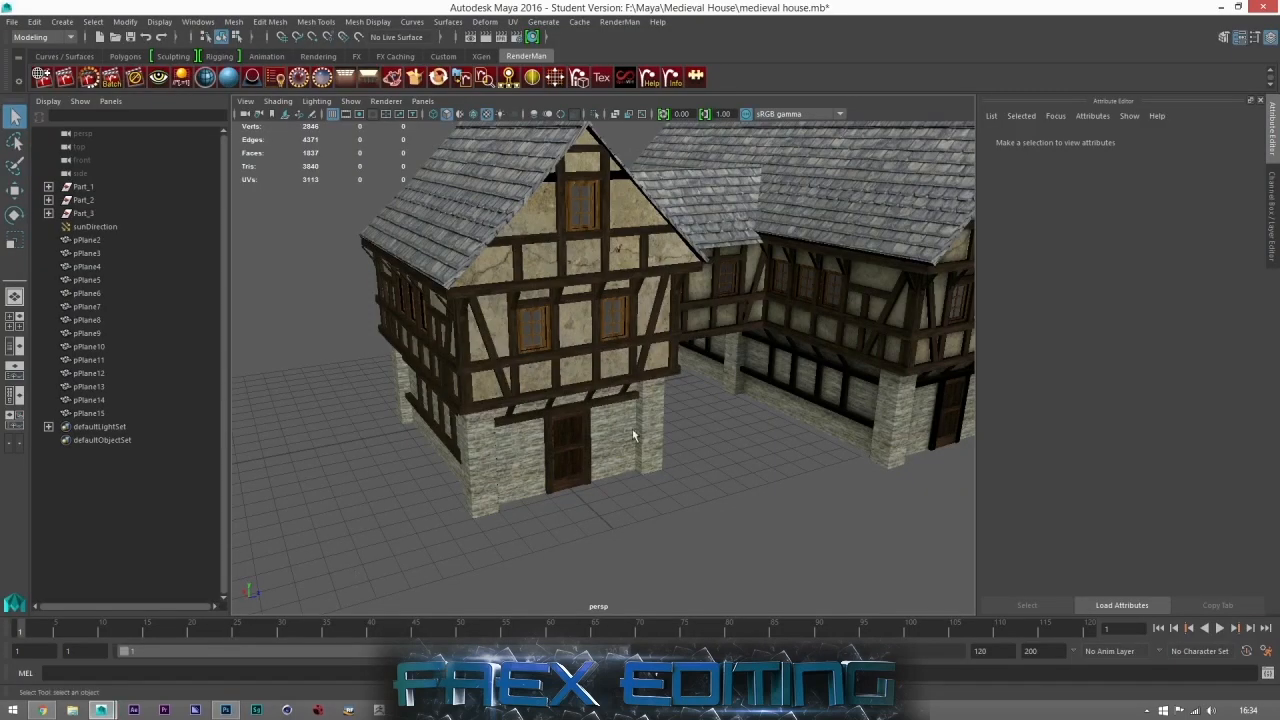
Step: Minimize Maya and Photoshop to locate the xNormal shortcut on the desktop, and return to Maya
{"action": "left_click", "coordinate": [1215, 6]}
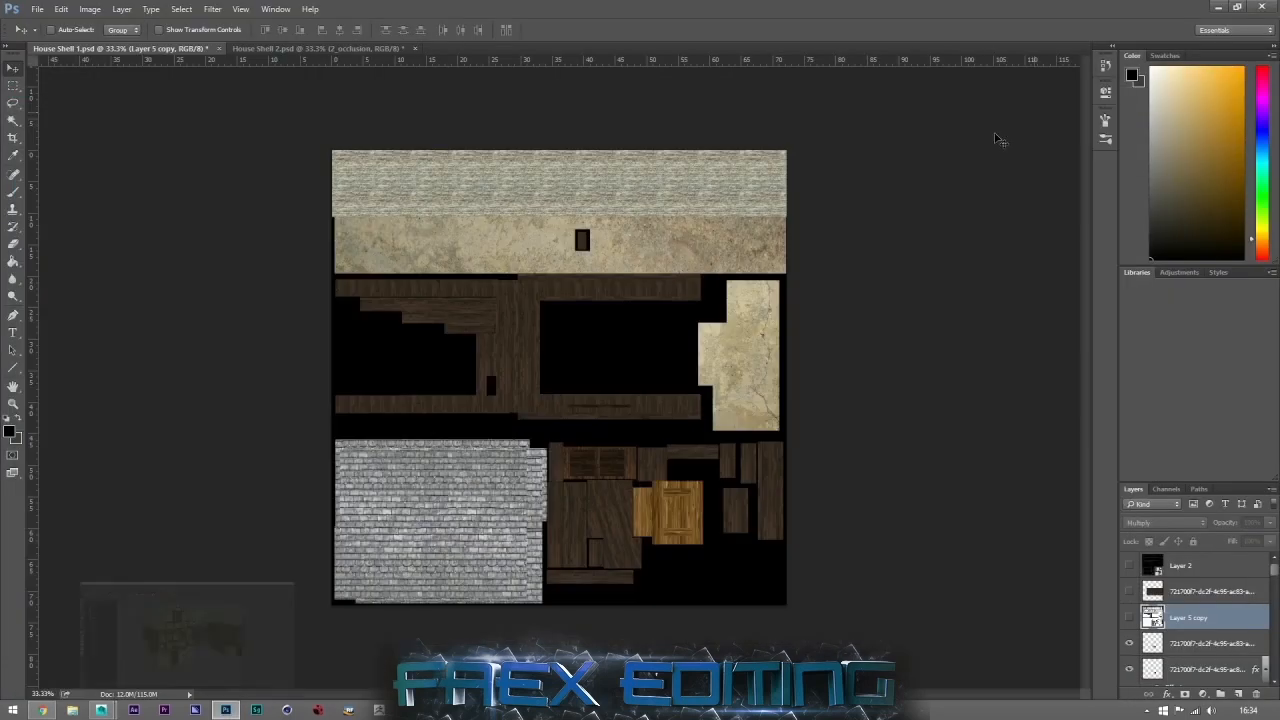
{"action": "left_click", "coordinate": [1219, 6]}
{"action": "left_click_drag", "start_coordinate": [1241, 305], "coordinate": [670, 153]}
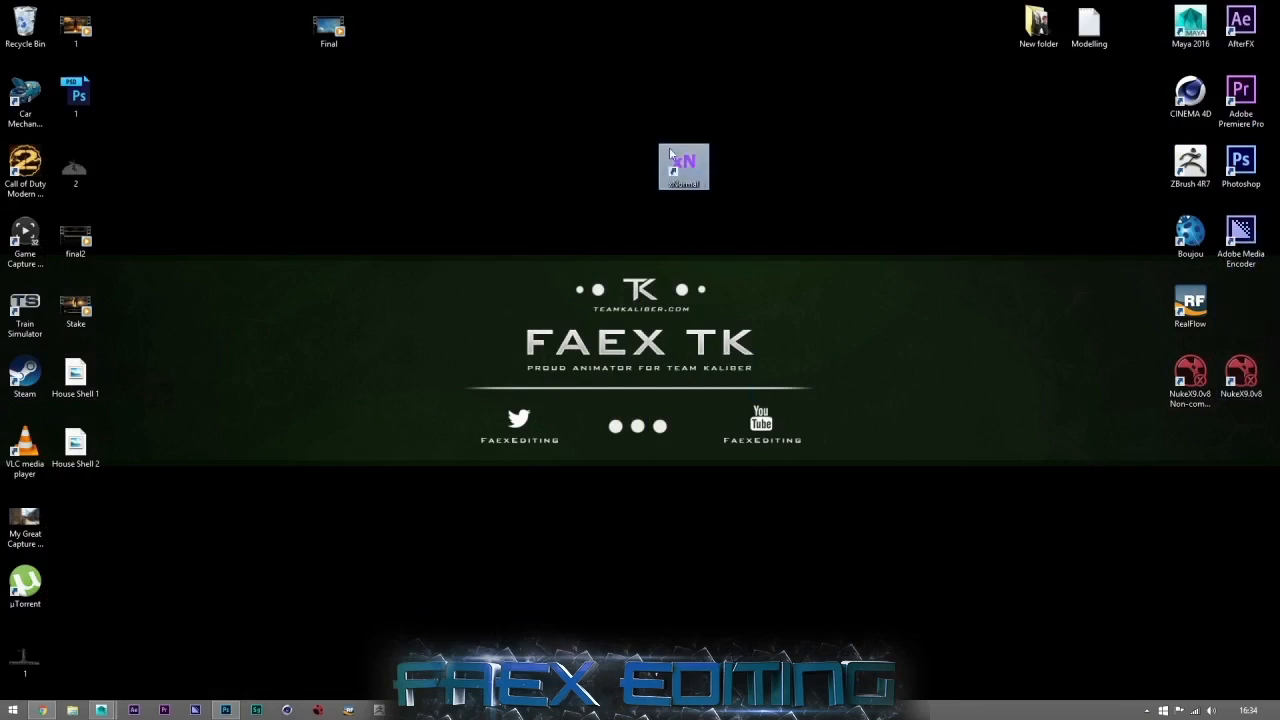
{"action": "left_click", "coordinate": [768, 222]}
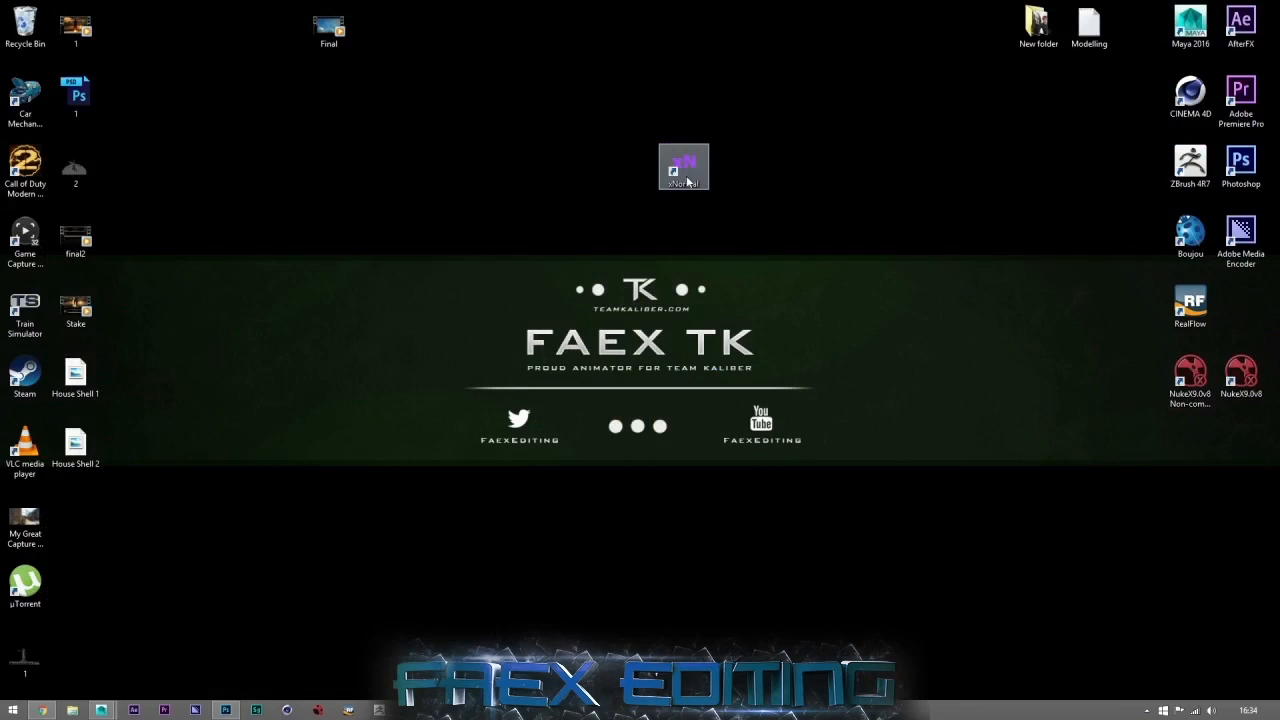
{"action": "left_click_drag", "start_coordinate": [690, 180], "coordinate": [1241, 320]}
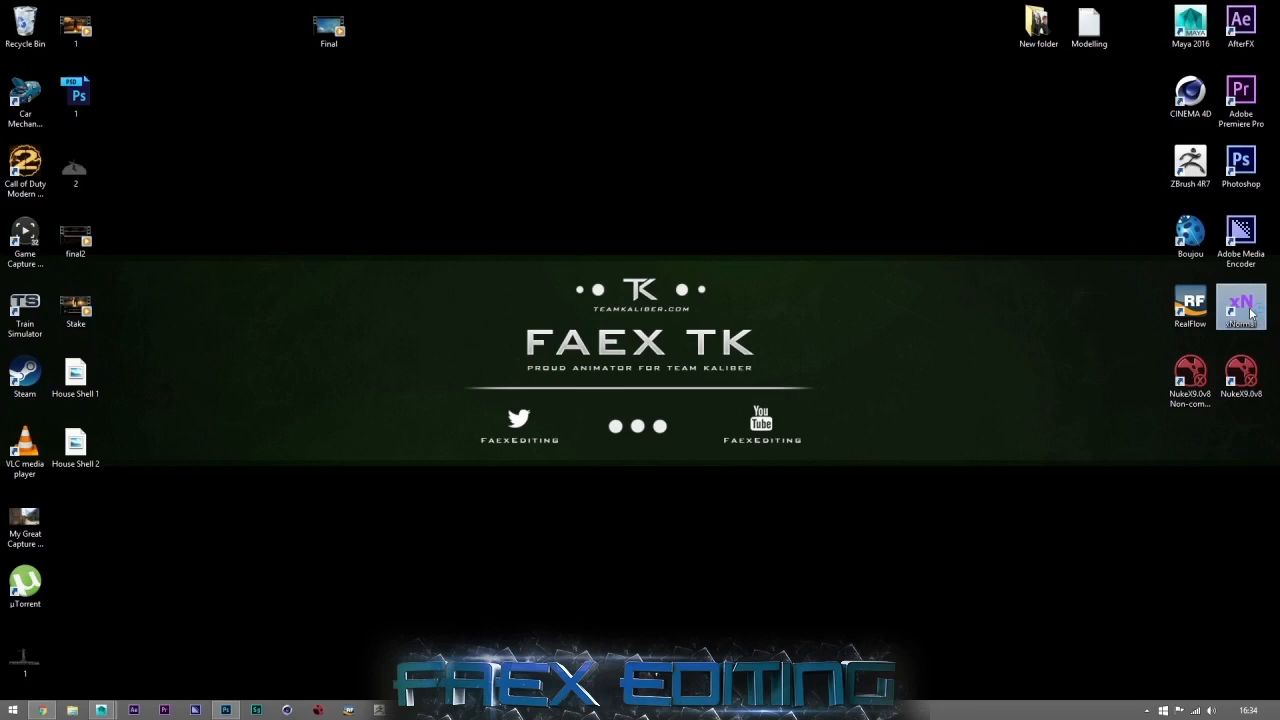
{"action": "left_click", "coordinate": [244, 665]}
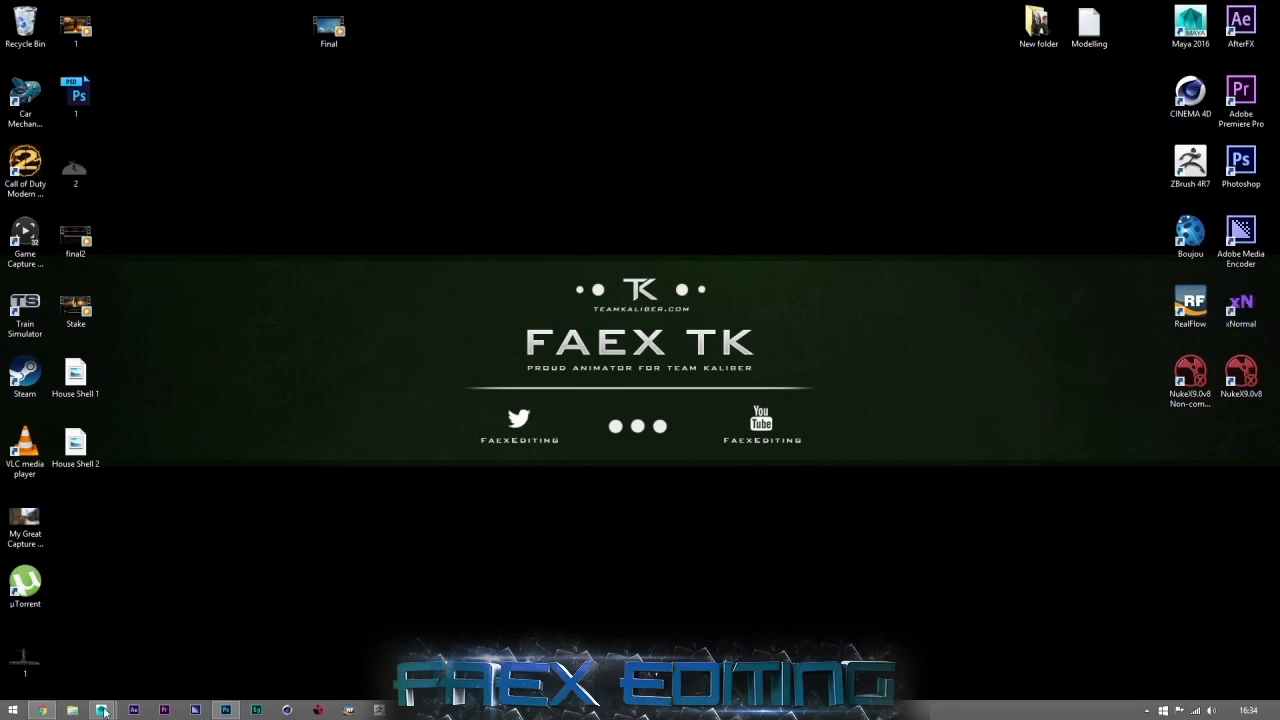
{"action": "left_click", "coordinate": [104, 712]}
{"action": "left_click", "coordinate": [233, 642]}
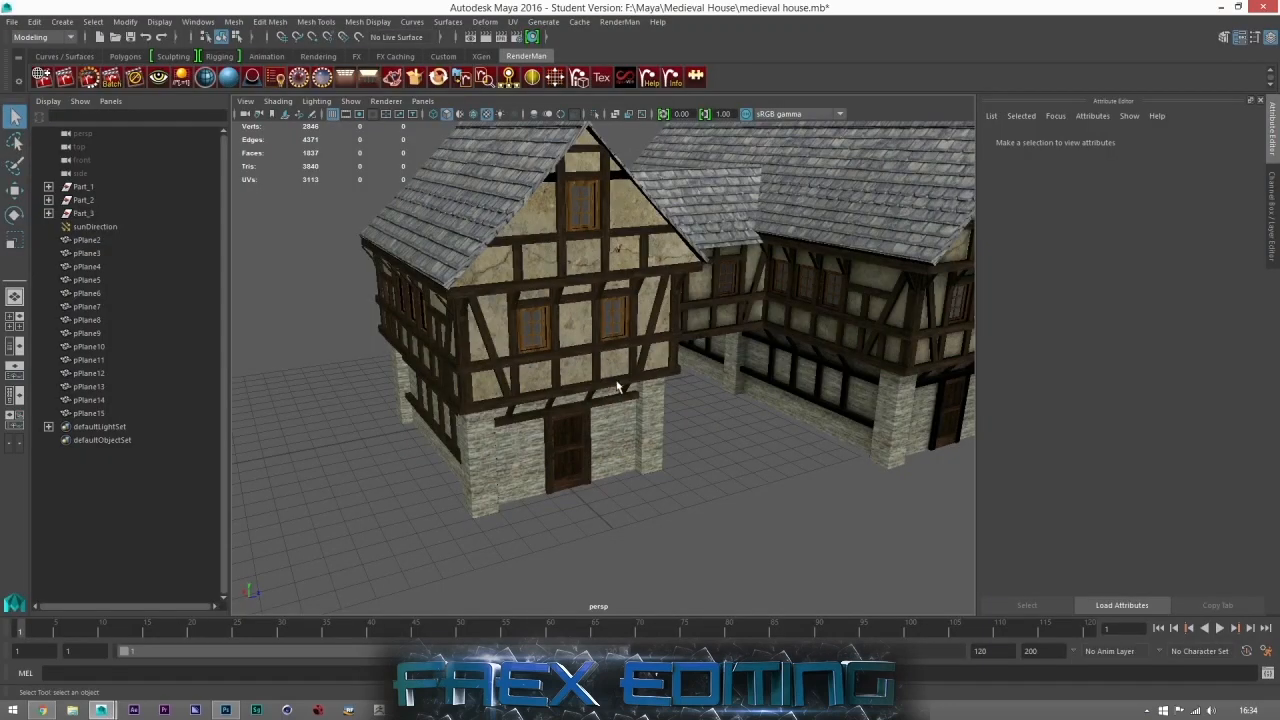
Step: Select the Part_1, Part_2 and Part_3 groups in turn to identify the house sections, finishing on Part_1
{"action": "left_click_drag", "start_coordinate": [599, 450], "coordinate": [561, 428], "text": "alt"}
{"action": "left_click_drag", "start_coordinate": [552, 174], "coordinate": [446, 329], "text": "alt"}
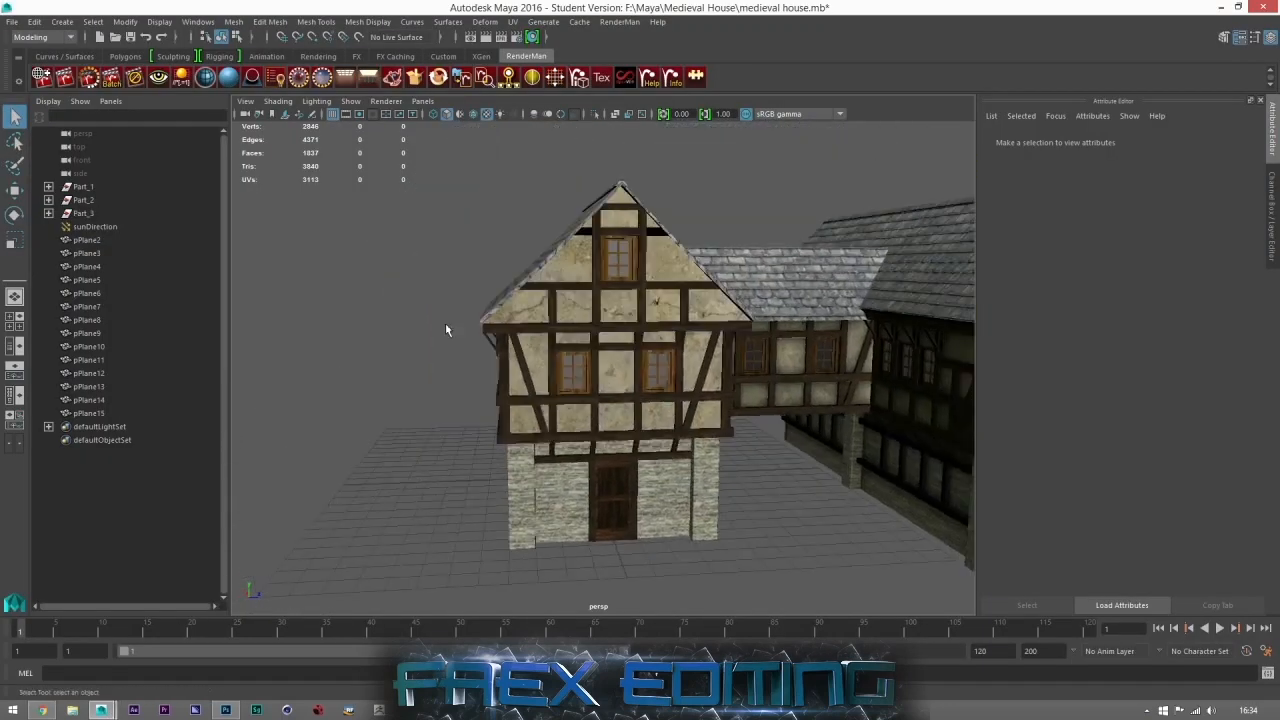
{"action": "left_click_drag", "start_coordinate": [672, 396], "coordinate": [710, 386], "text": "alt"}
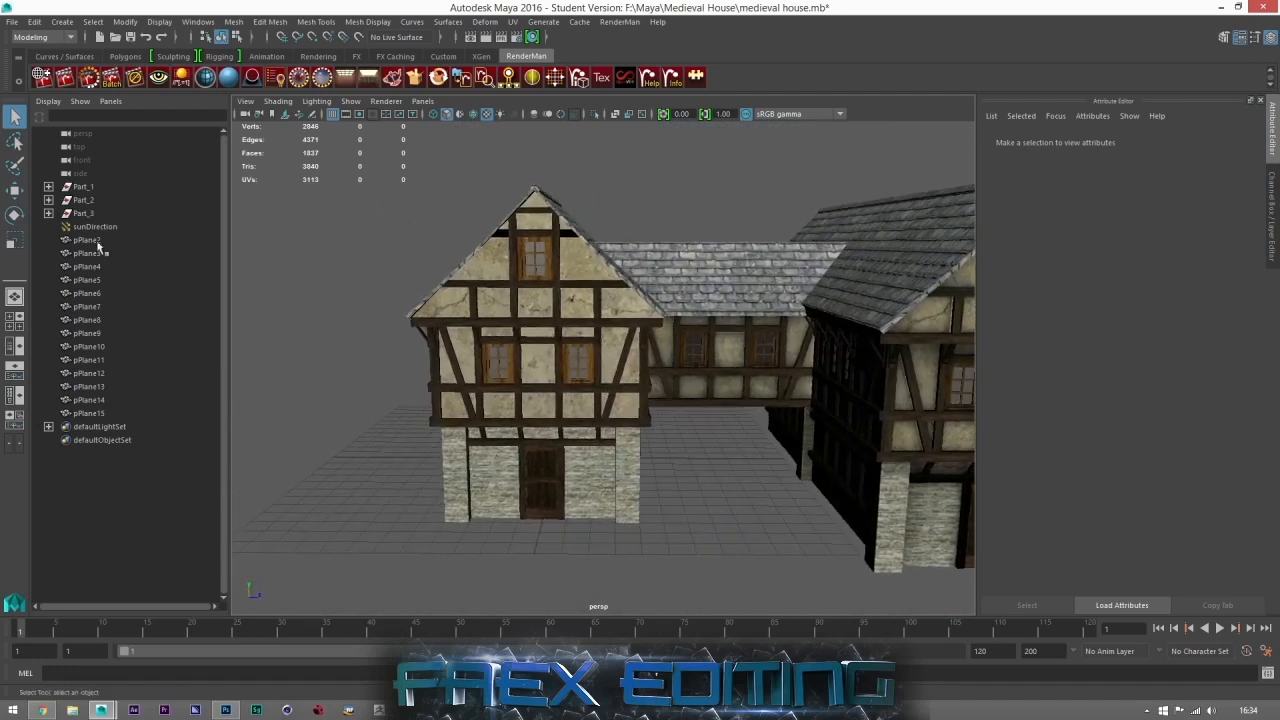
{"action": "left_click", "coordinate": [84, 187]}
{"action": "left_click", "coordinate": [84, 200]}
{"action": "left_click", "coordinate": [84, 213]}
{"action": "left_click", "coordinate": [84, 187]}
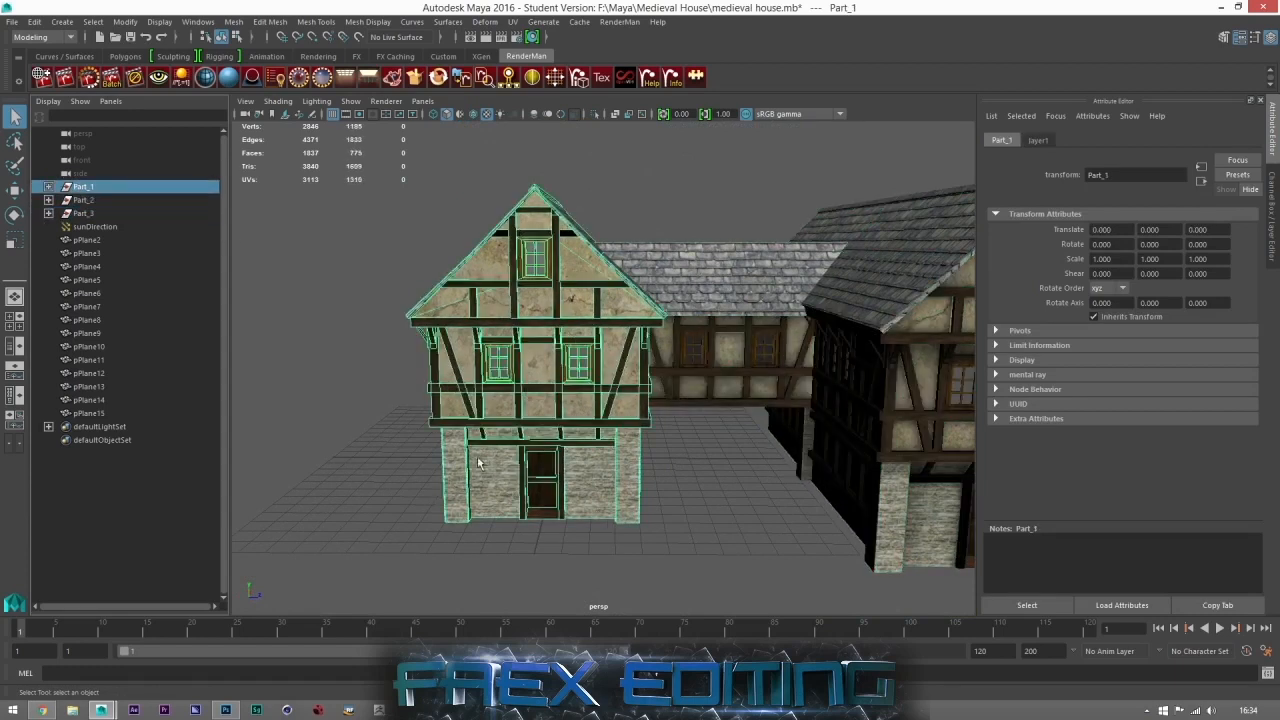
Step: Switch to Photoshop to view the House Shell 1 texture sheet for Part_1, and return to Maya
{"action": "left_click", "coordinate": [226, 711]}
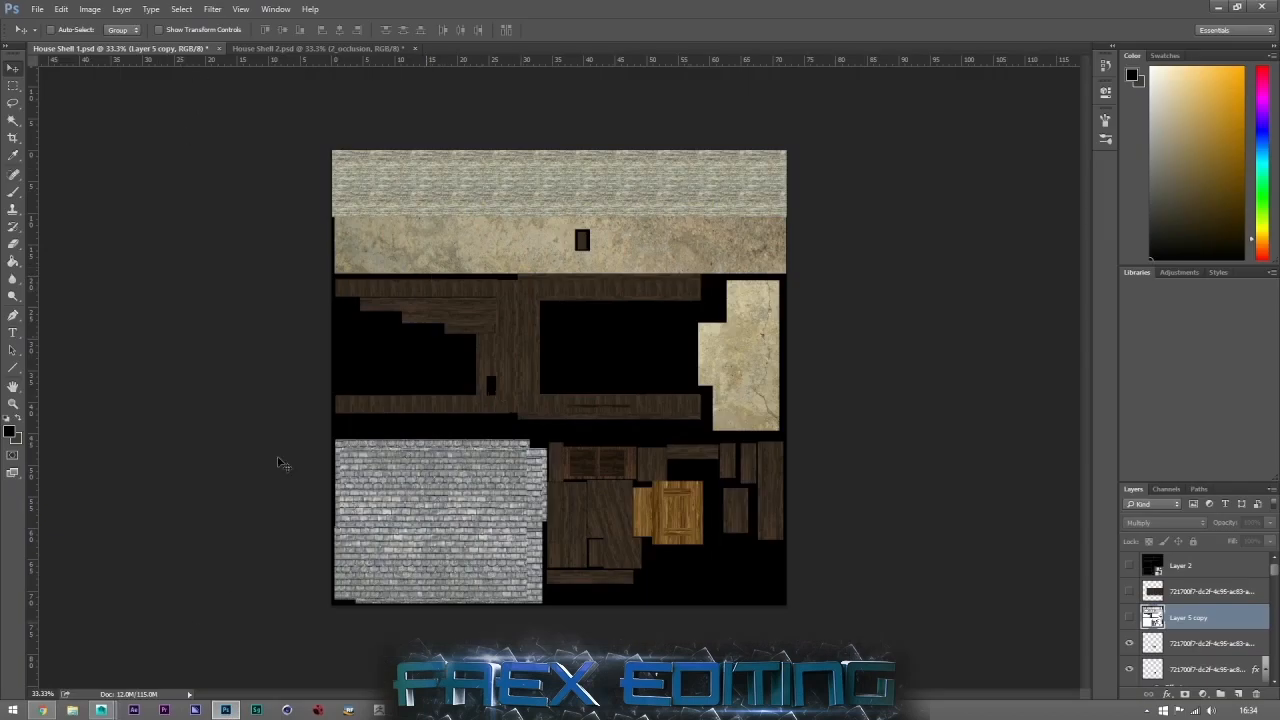
{"action": "mouse_move", "coordinate": [101, 710]}
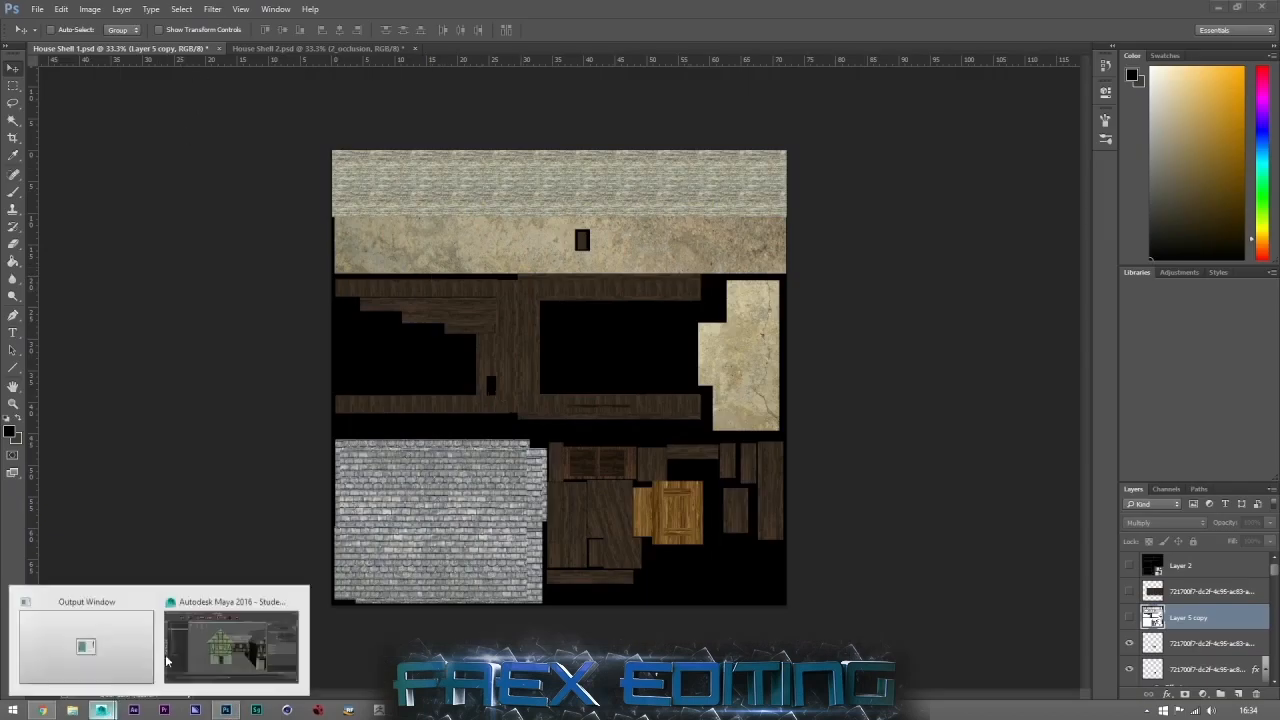
{"action": "left_click", "coordinate": [236, 648]}
Step: Select and frame Part_2, compare the House Shell 2 and House Shell 1 texture sheets in Photoshop, and return to Maya
{"action": "left_click", "coordinate": [84, 200]}
{"action": "key", "text": "f"}
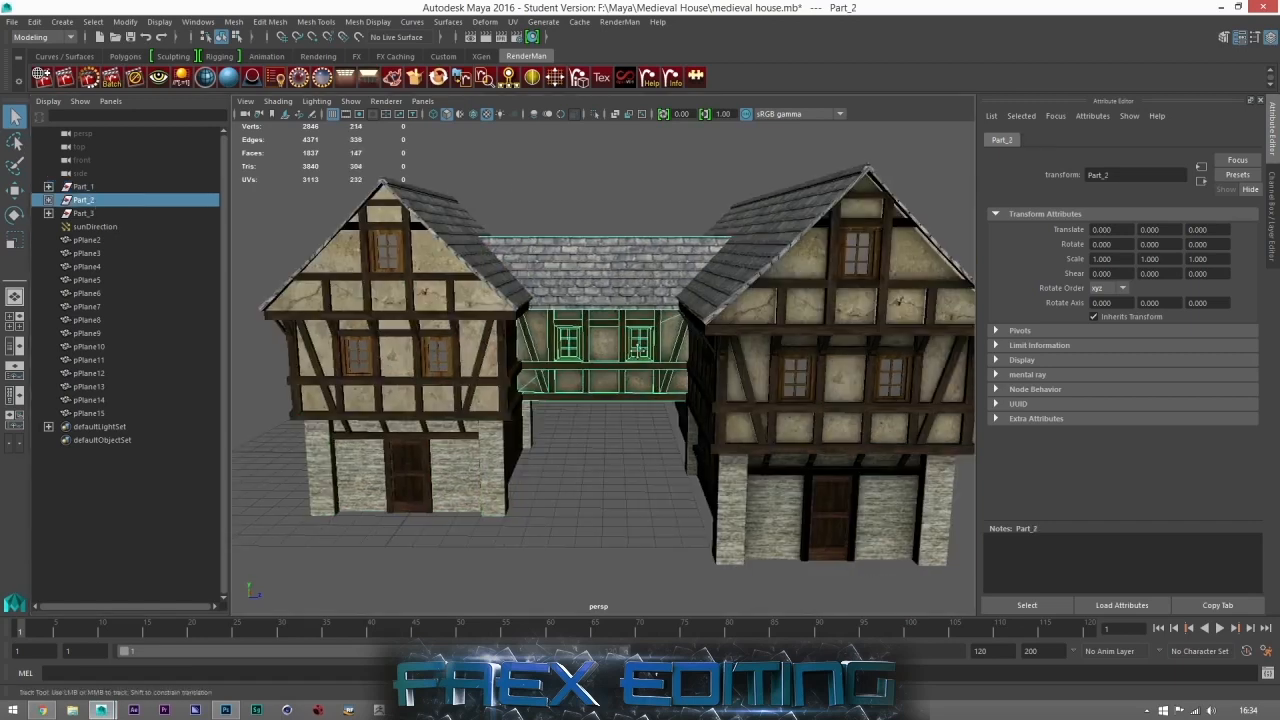
{"action": "left_click", "coordinate": [226, 709]}
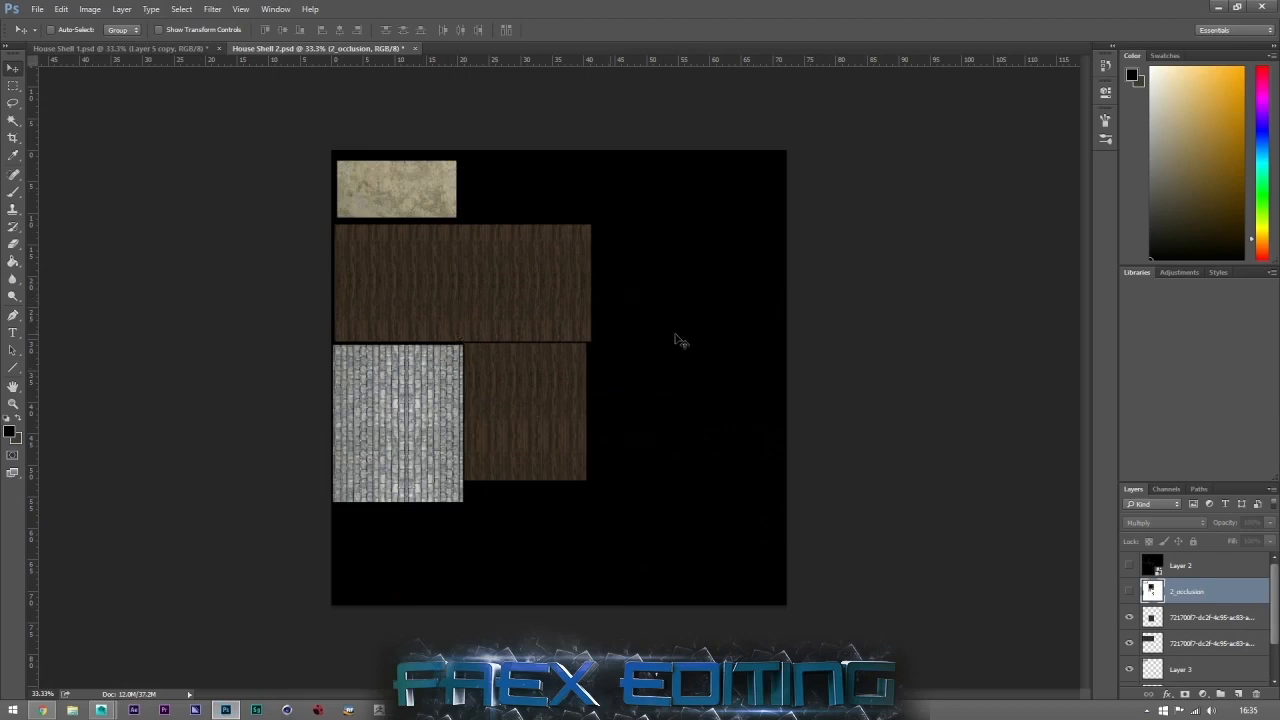
{"action": "left_click", "coordinate": [158, 49]}
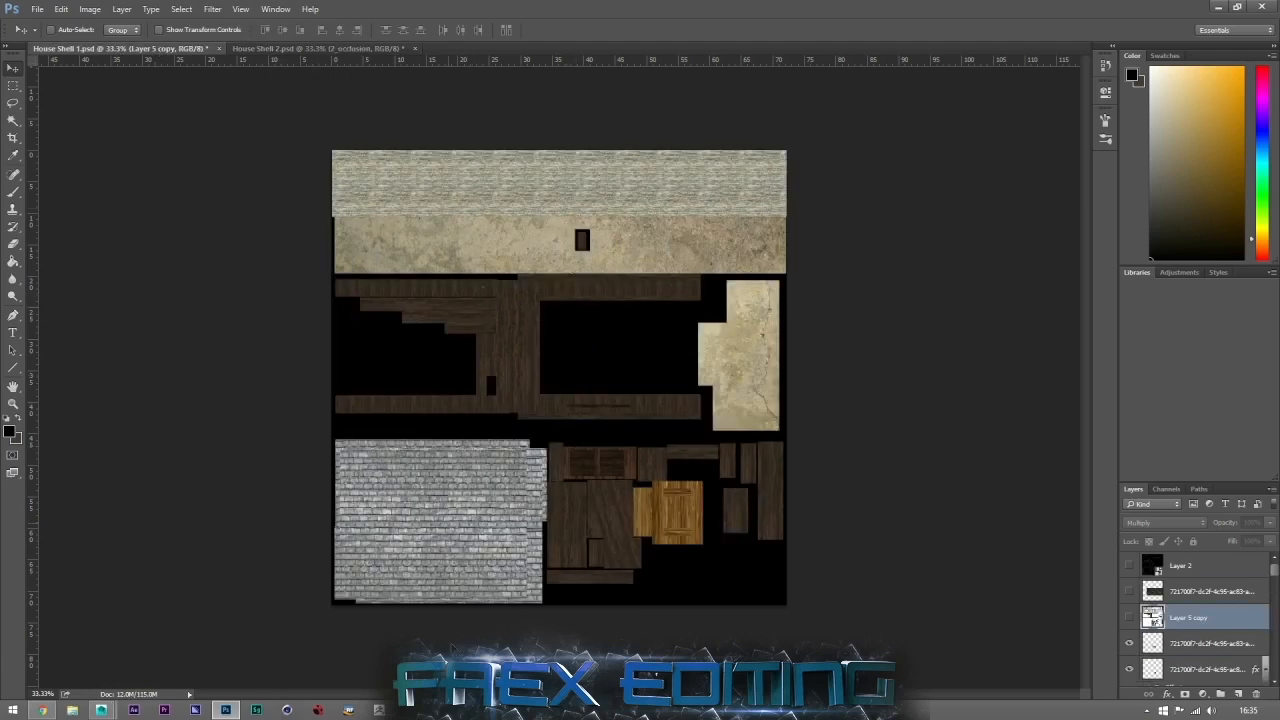
{"action": "left_click", "coordinate": [102, 710]}
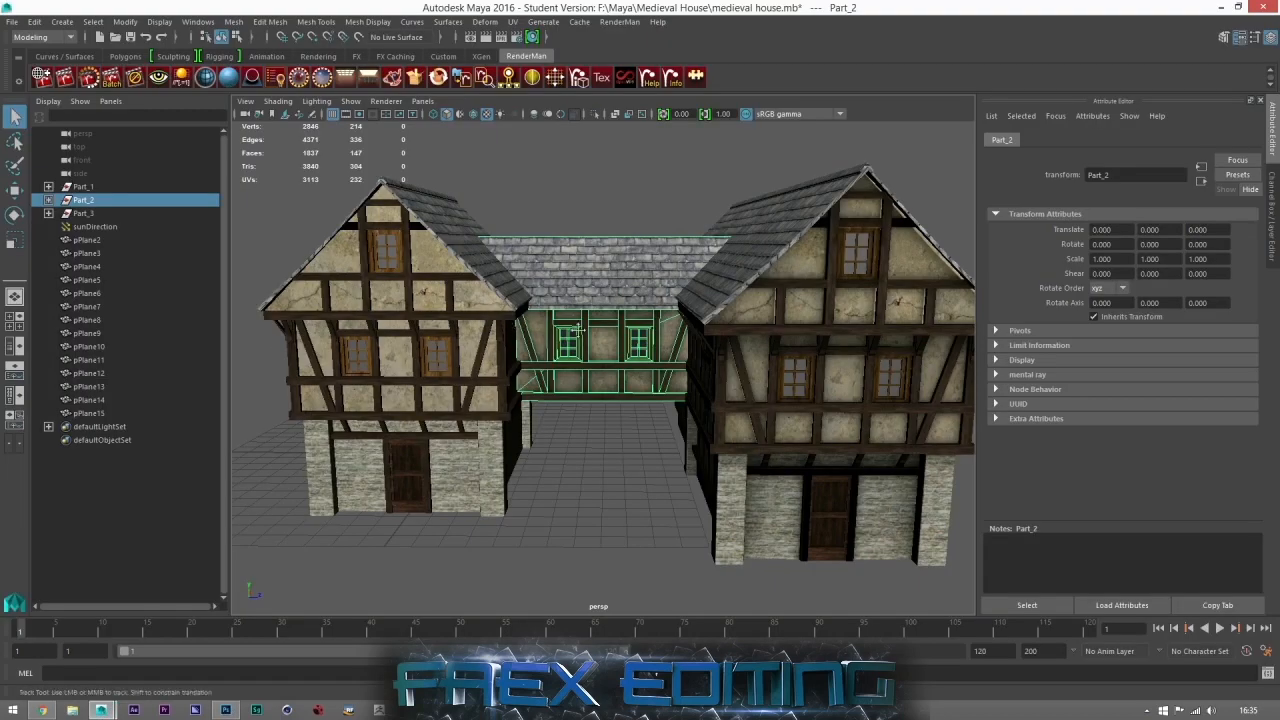
Step: Select Part_1, open the mesh Cleanup options and place the dialog clear of the house
{"action": "left_click_drag", "start_coordinate": [528, 322], "coordinate": [434, 388], "text": "alt"}
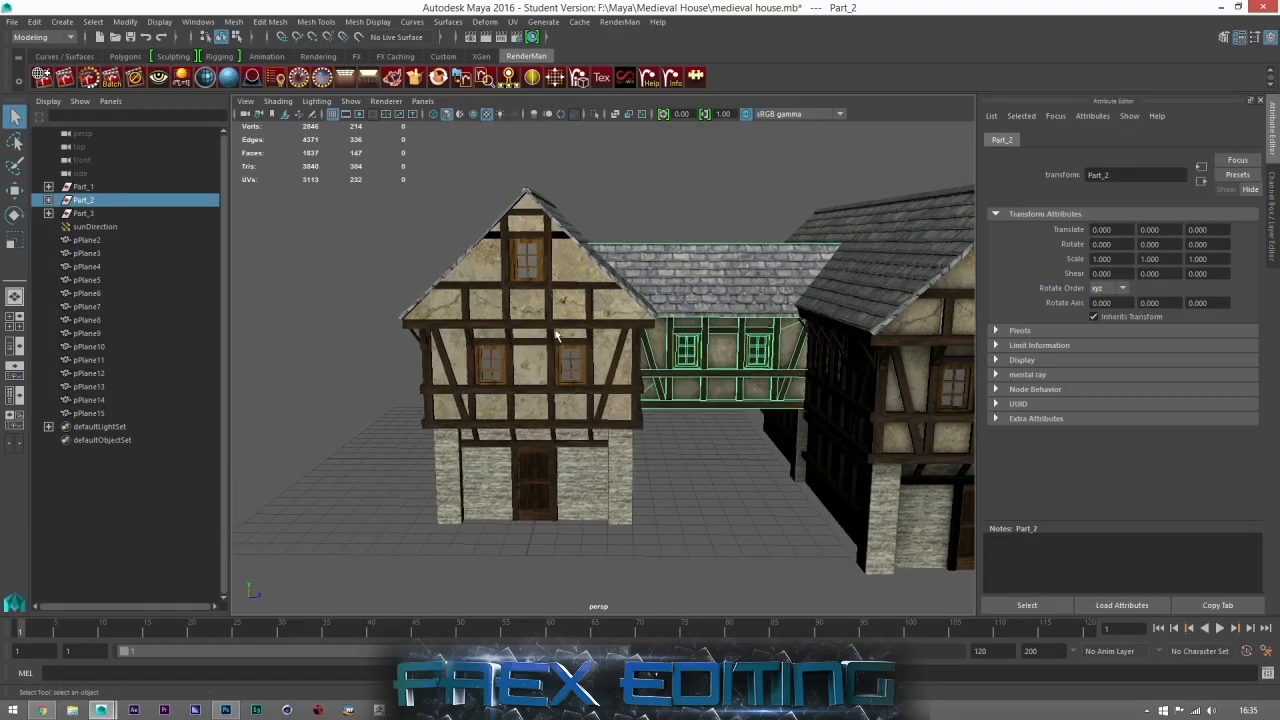
{"action": "left_click", "coordinate": [88, 187]}
{"action": "left_click_drag", "start_coordinate": [560, 385], "coordinate": [725, 422], "text": "alt"}
{"action": "left_click", "coordinate": [233, 21]}
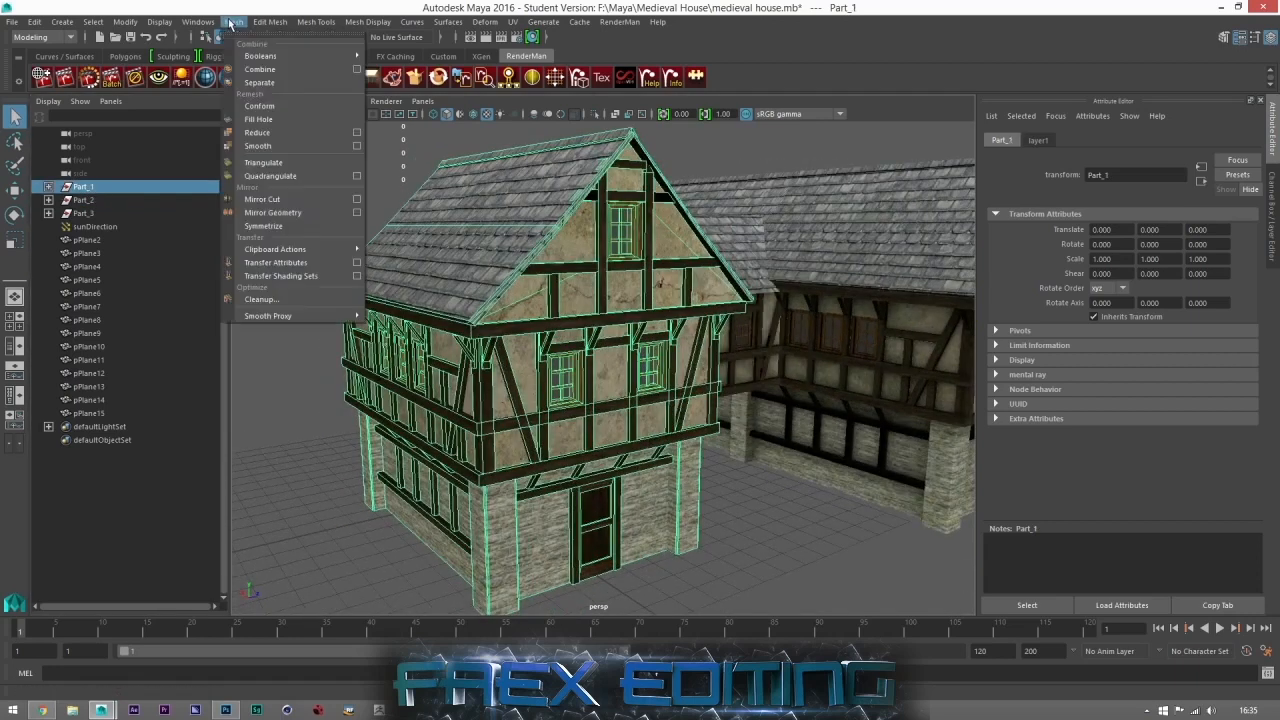
{"action": "left_click", "coordinate": [262, 299]}
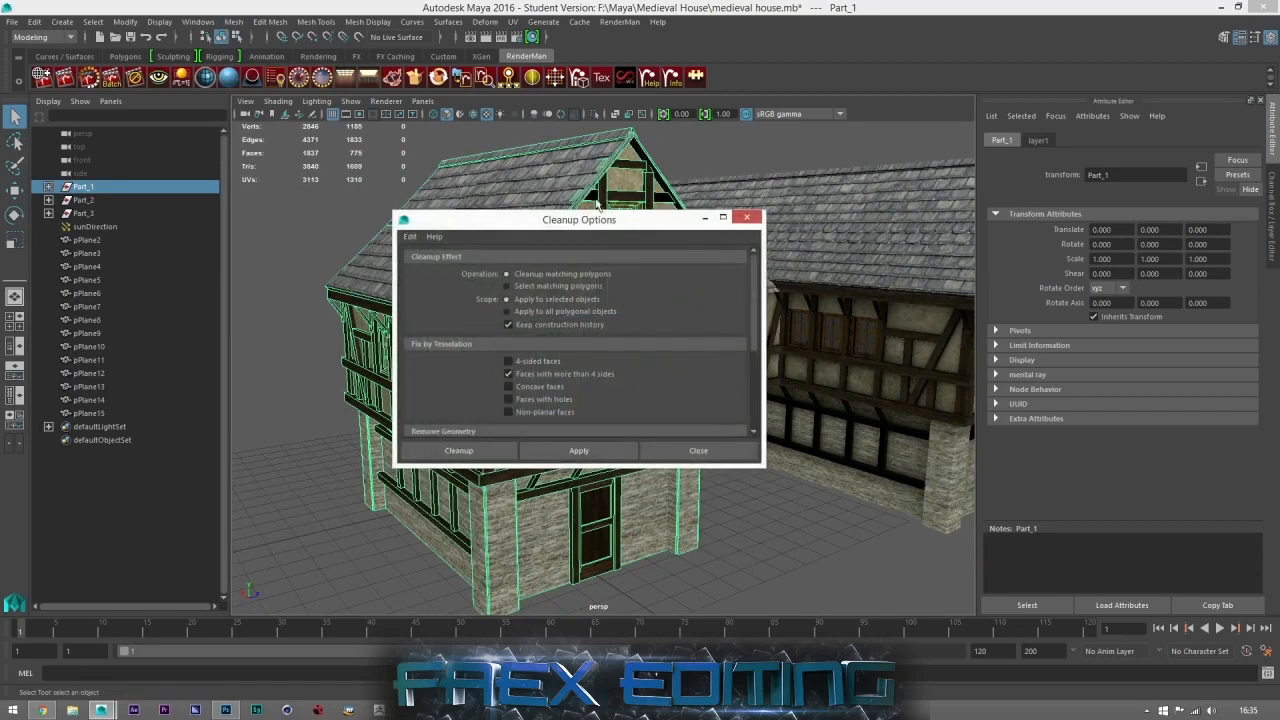
{"action": "left_click_drag", "start_coordinate": [601, 205], "coordinate": [1027, 166]}
{"action": "left_click_drag", "start_coordinate": [576, 348], "coordinate": [445, 392], "text": "alt"}
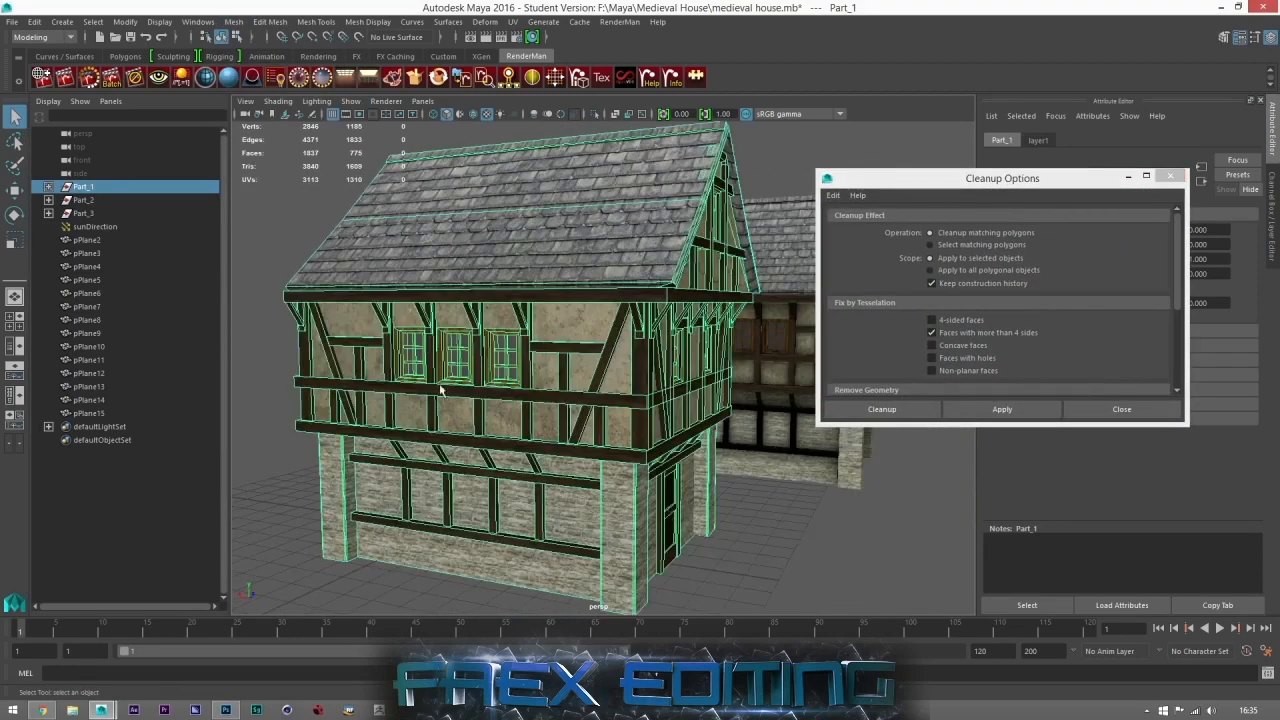
{"action": "left_click_drag", "start_coordinate": [555, 456], "coordinate": [585, 455], "text": "alt"}
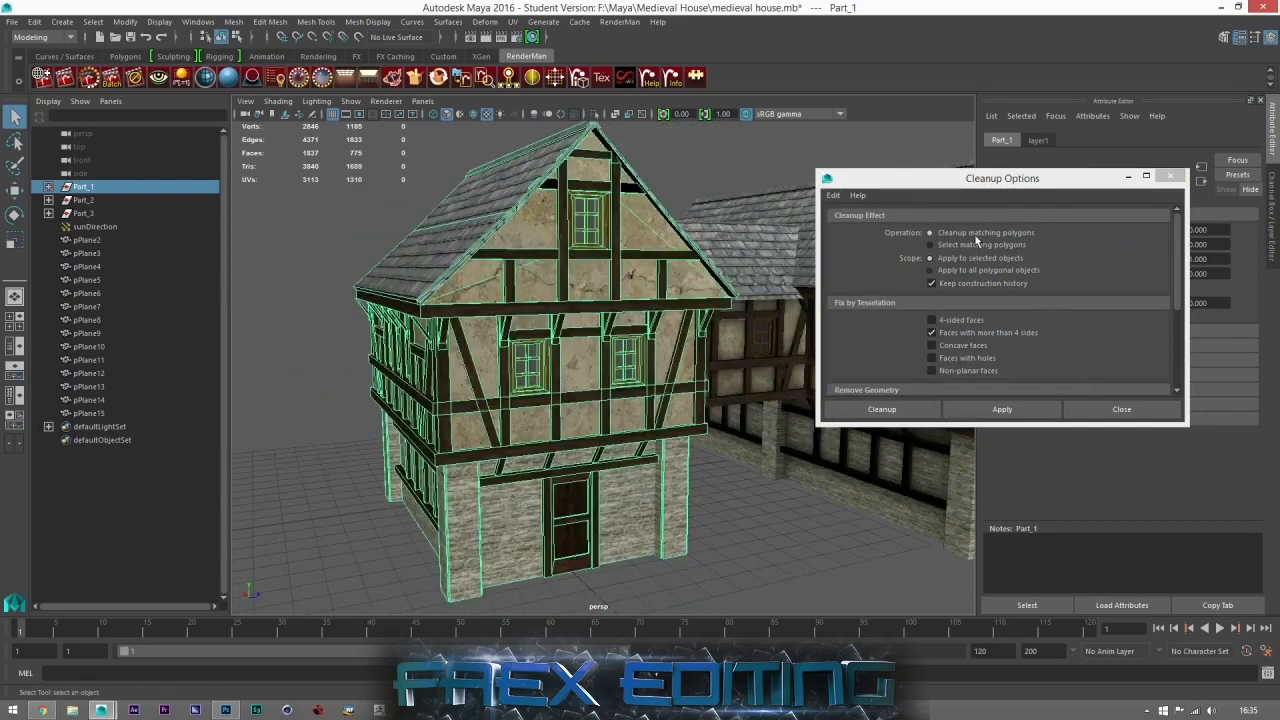
Step: Apply Cleanup to Part_1 with Select matching polygons to pick out its faces with more than 4 sides
{"action": "left_click", "coordinate": [980, 245]}
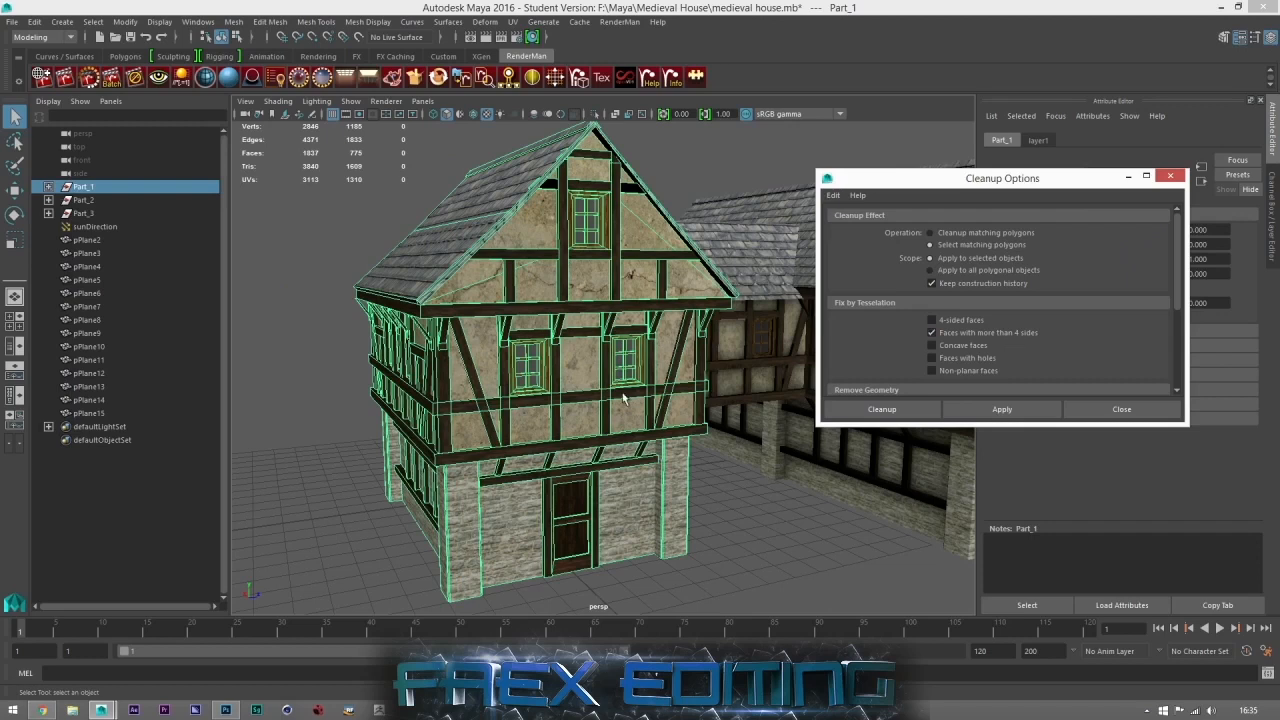
{"action": "left_click_drag", "start_coordinate": [626, 400], "coordinate": [604, 400], "text": "alt"}
{"action": "right_click_drag", "start_coordinate": [604, 400], "coordinate": [680, 380], "text": "alt"}
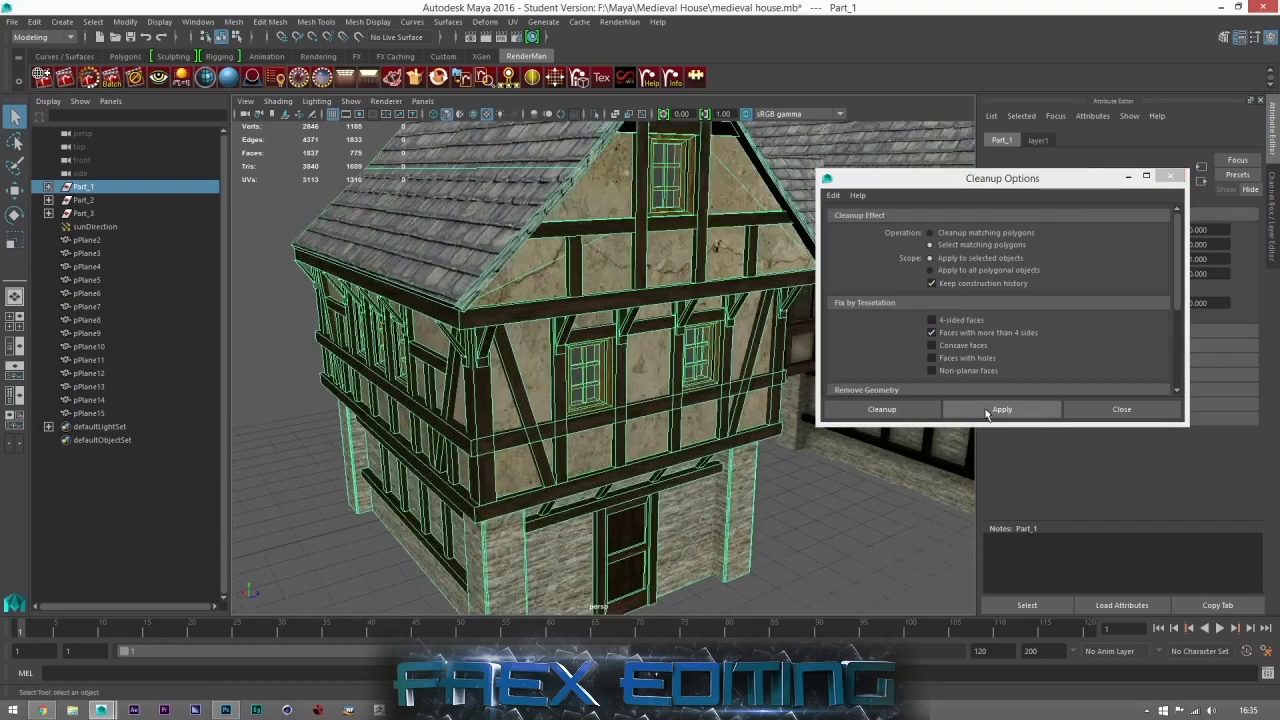
{"action": "left_click", "coordinate": [975, 414]}
{"action": "mouse_move", "coordinate": [680, 357]}
{"action": "left_mouse_down", "text": "alt"}
{"action": "mouse_move", "coordinate": [596, 325]}
{"action": "mouse_move", "coordinate": [680, 332]}
{"action": "left_mouse_up", "text": "alt"}
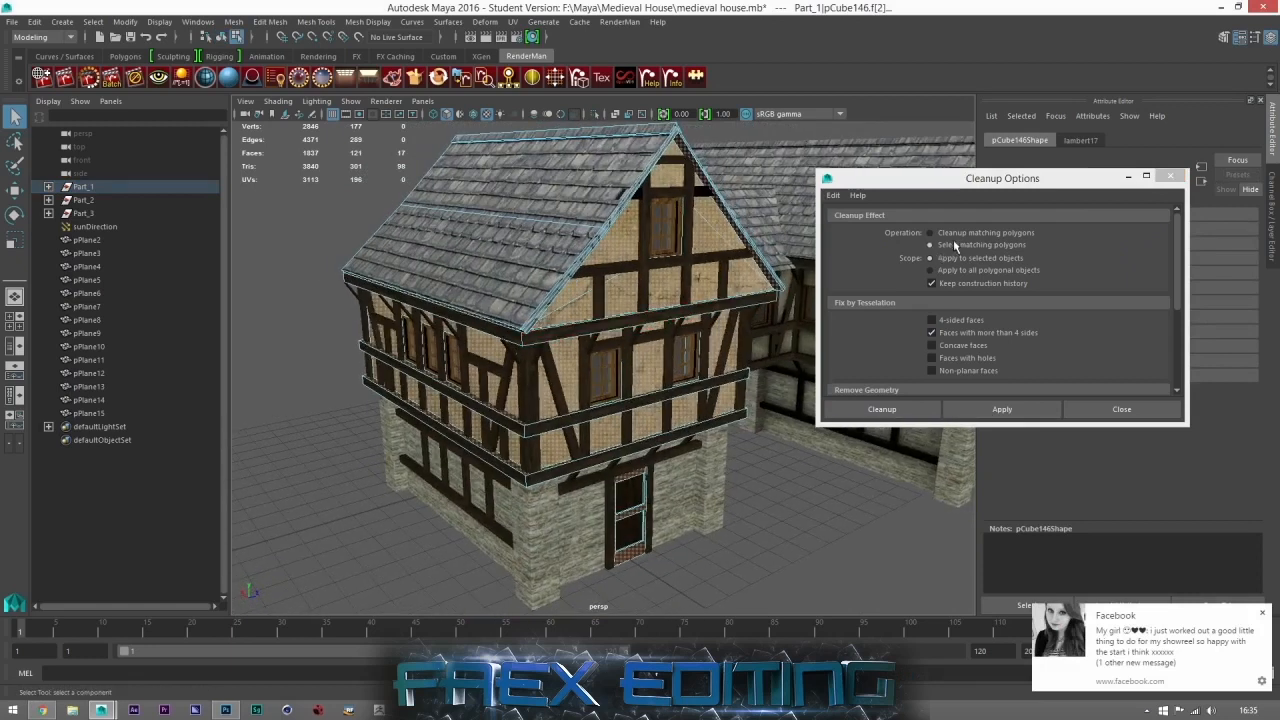
Step: Tessellate the selected faces with more than 4 sides by applying Cleanup matching polygons, and close the Cleanup options
{"action": "left_click", "coordinate": [955, 235]}
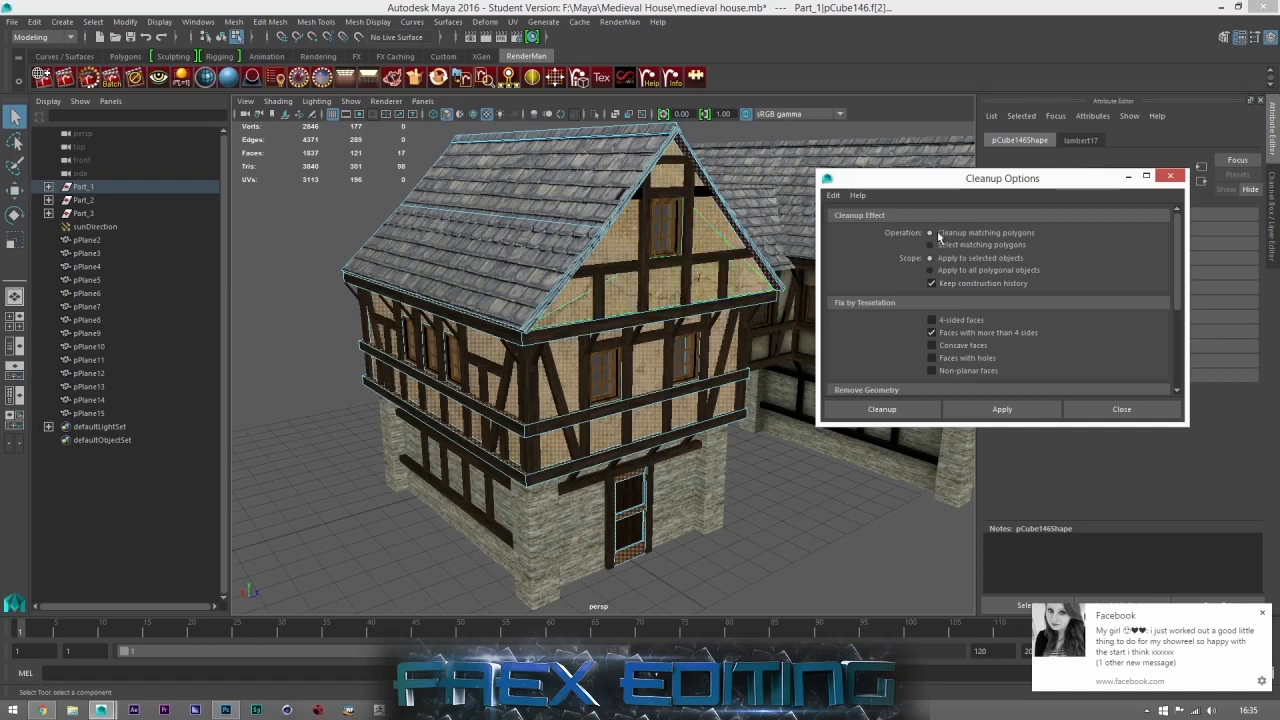
{"action": "left_click", "coordinate": [990, 404]}
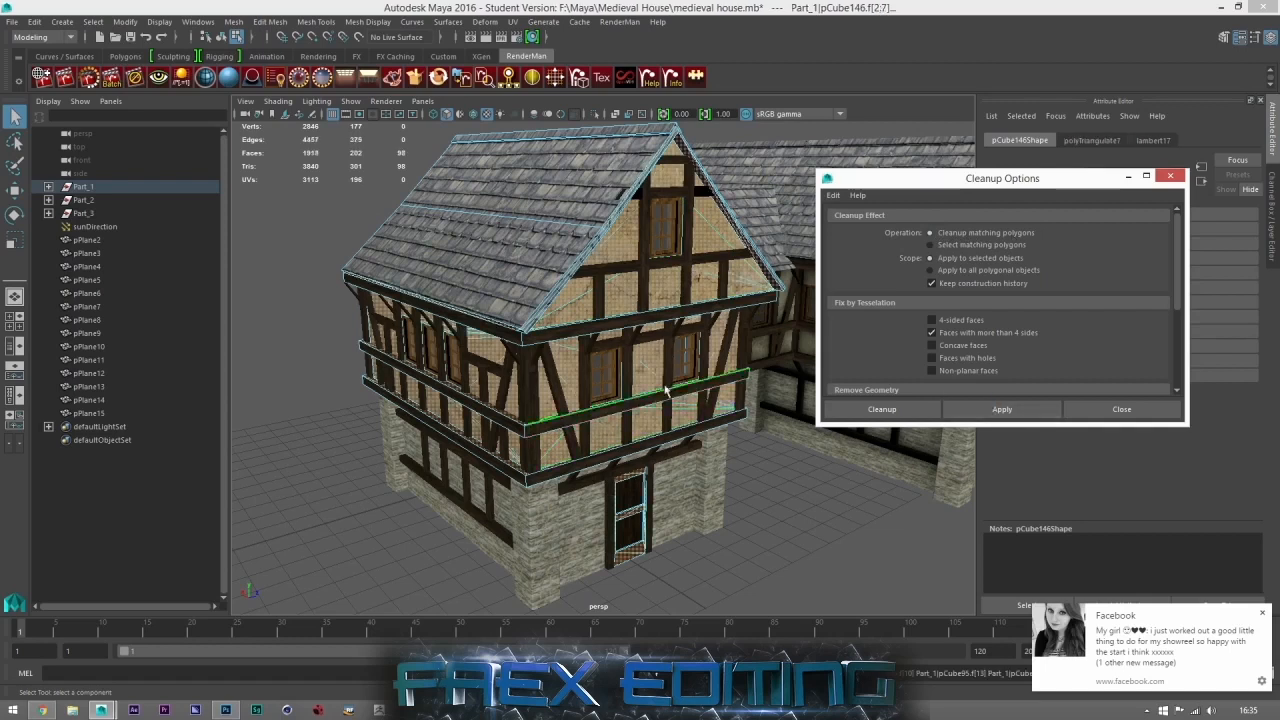
{"action": "left_click", "coordinate": [1118, 410]}
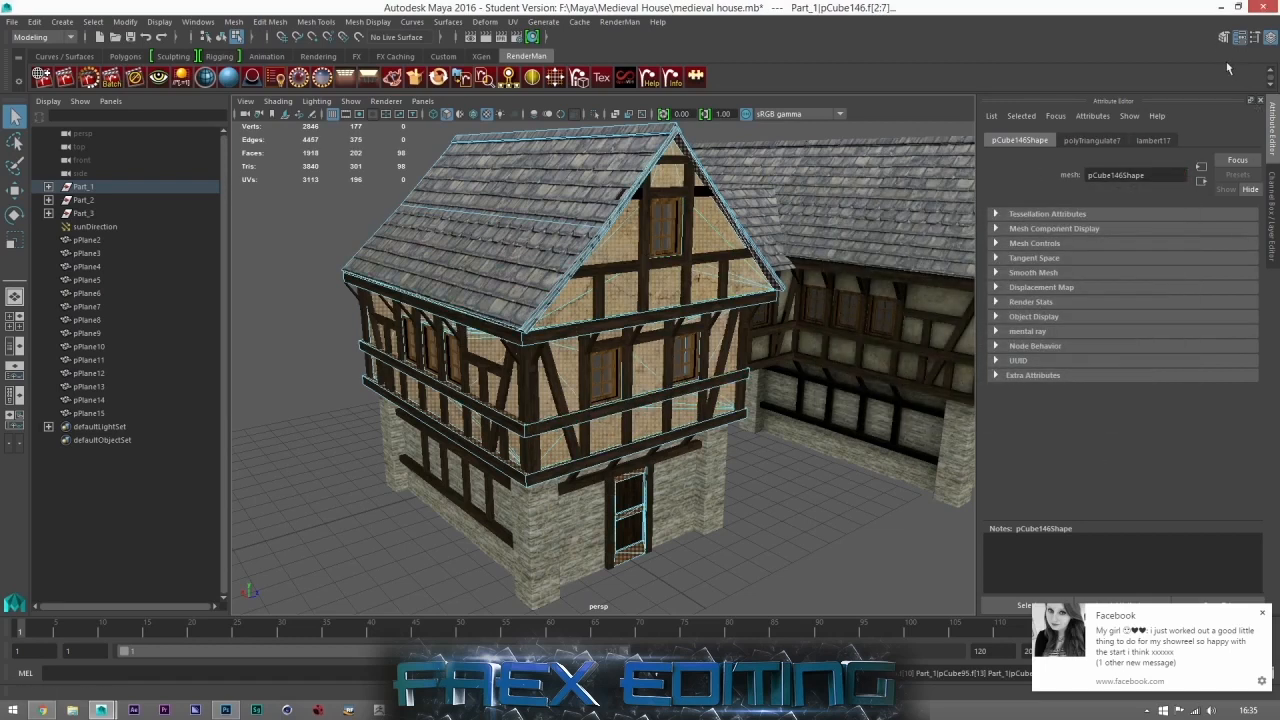
Step: Return to object selection and recheck Part_1 for faces with more than 4 sides using Cleanup's Select matching polygons operation
{"action": "left_click", "coordinate": [1223, 37]}
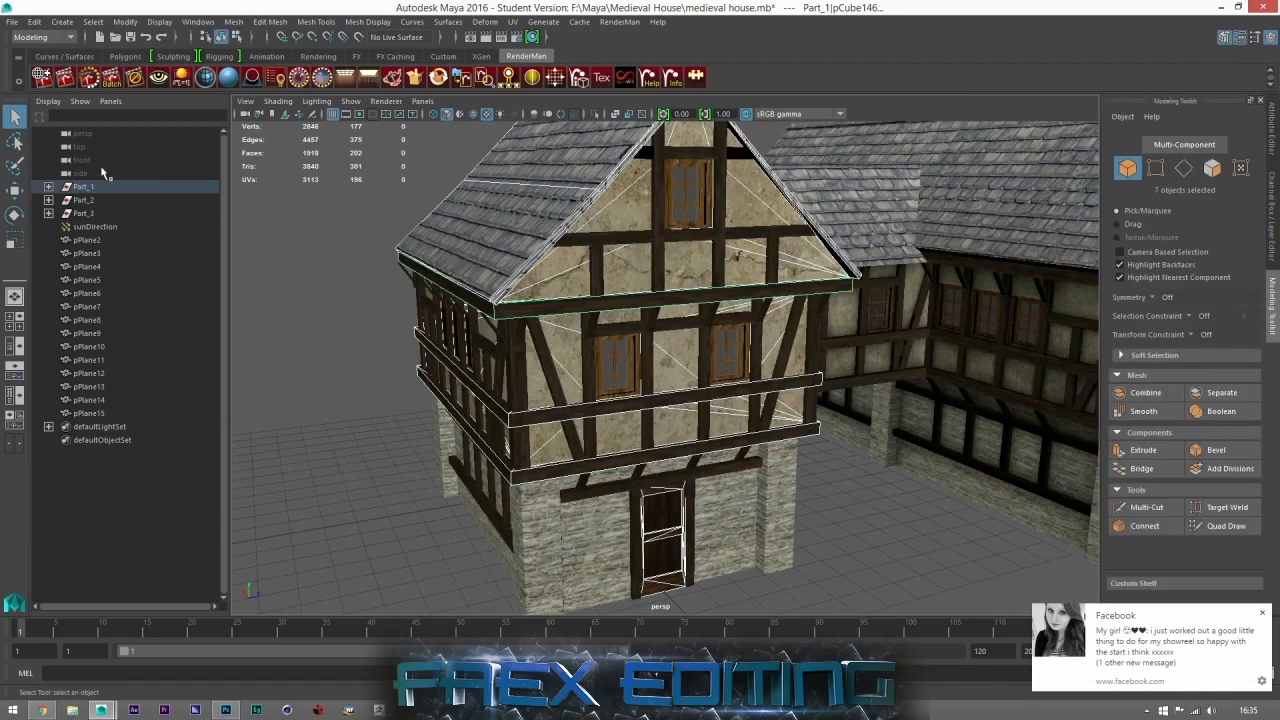
{"action": "left_click", "coordinate": [86, 187]}
{"action": "double_click", "coordinate": [253, 10]}
{"action": "left_click", "coordinate": [233, 27]}
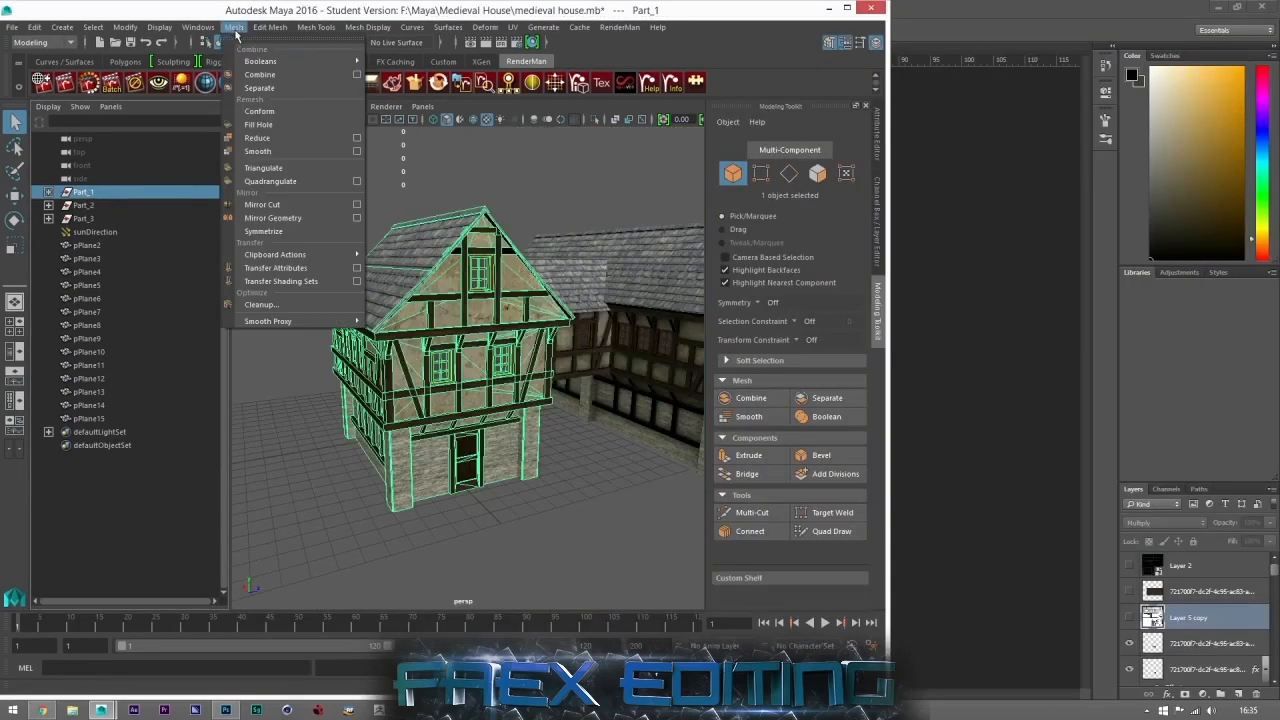
{"action": "left_click", "coordinate": [360, 304]}
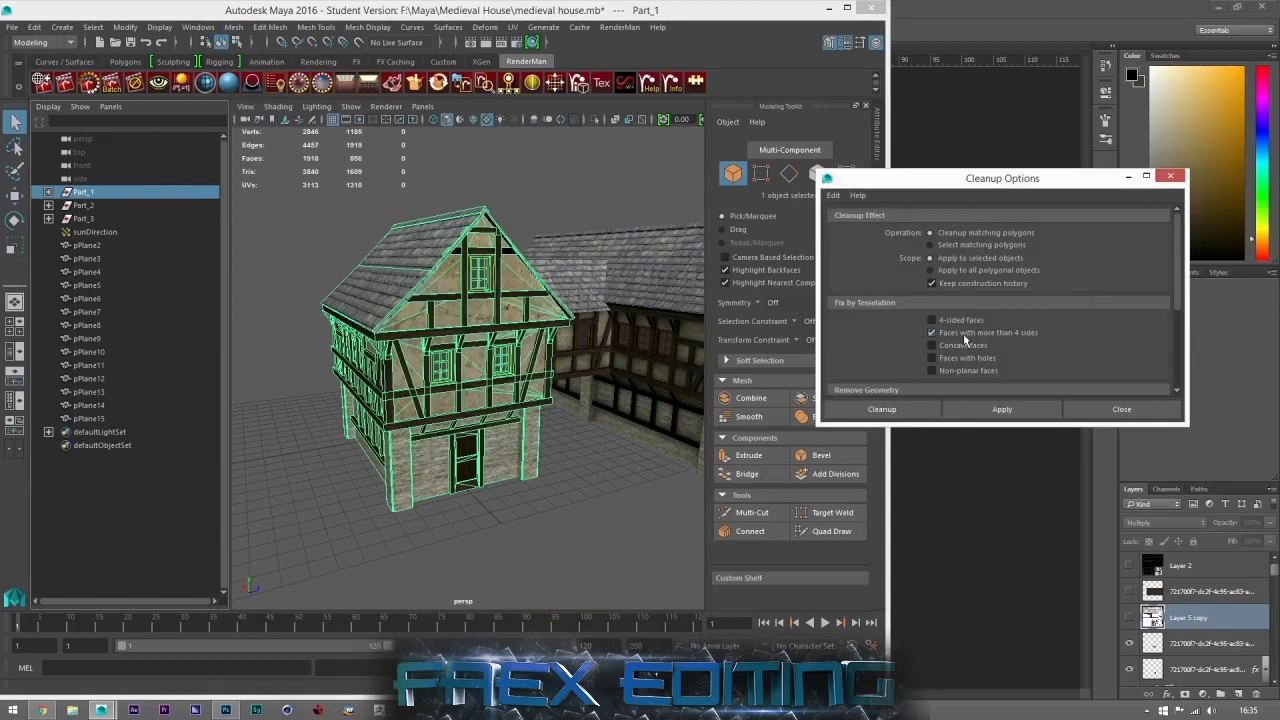
{"action": "left_click", "coordinate": [931, 245]}
{"action": "left_click", "coordinate": [1008, 410]}
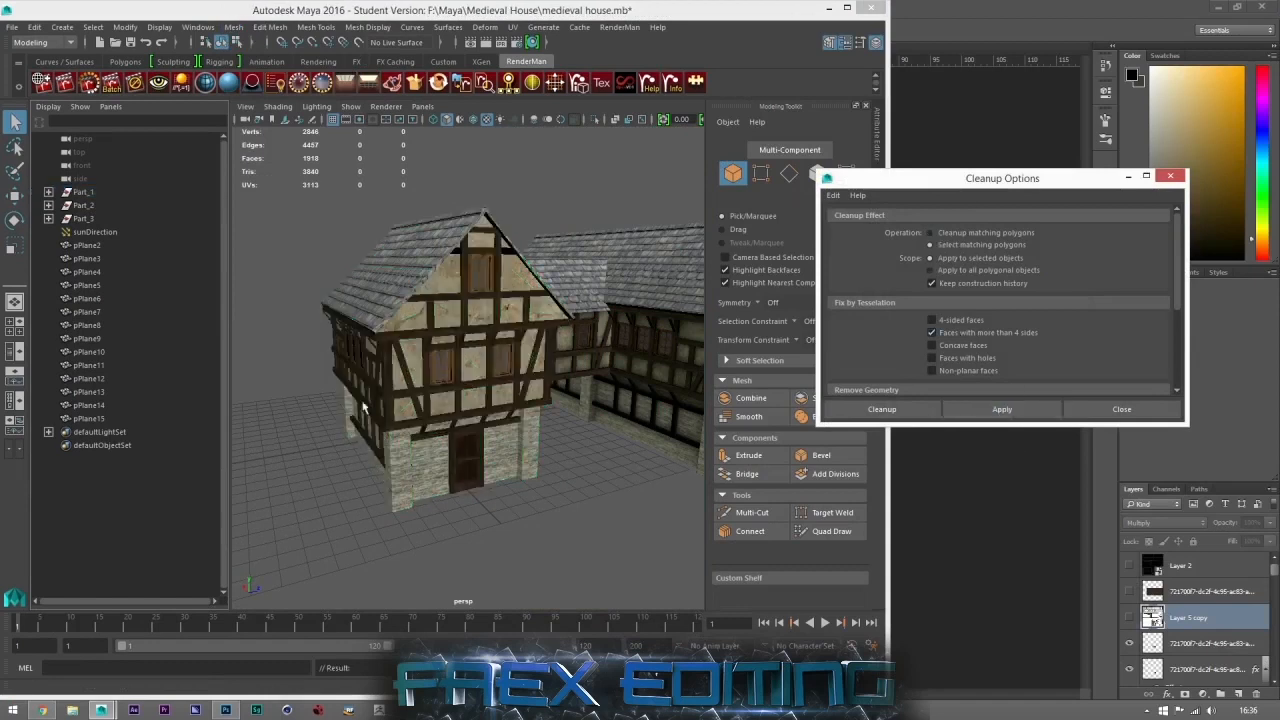
{"action": "left_click", "coordinate": [1172, 177]}
{"action": "left_click", "coordinate": [847, 8]}
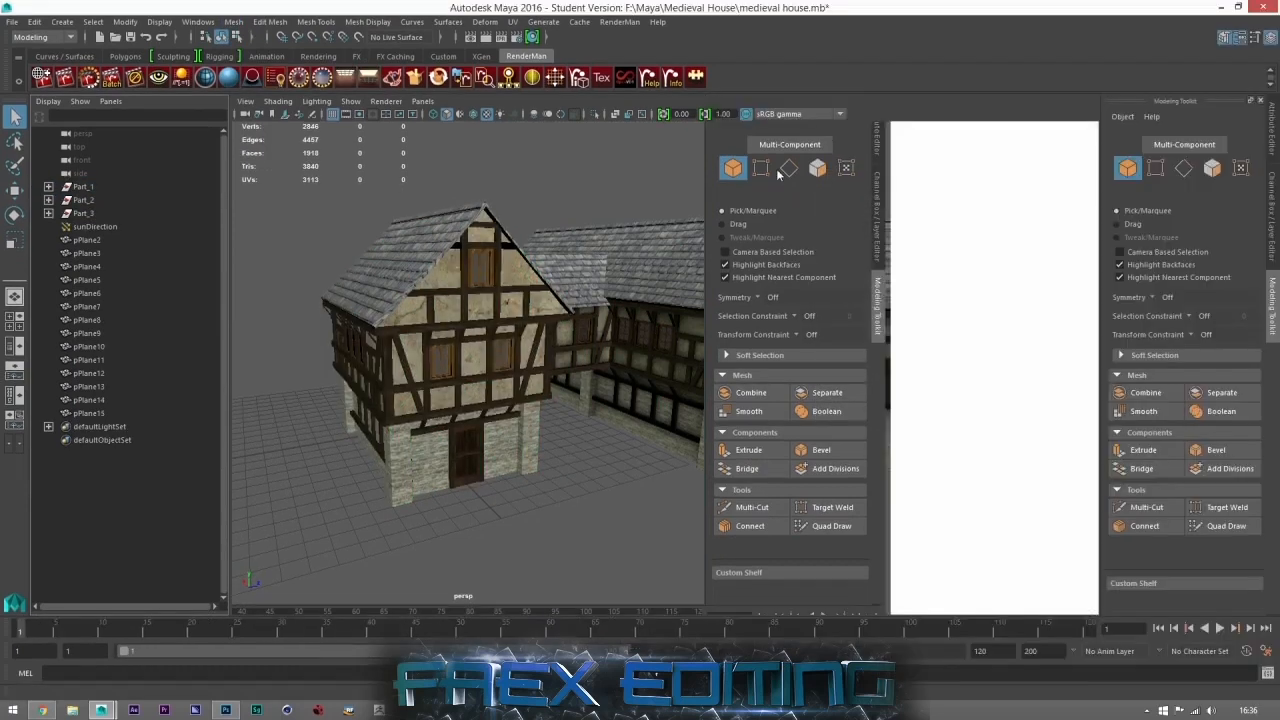
Step: Select Part_1 and start exporting the selection as FBX with the Desktop as the destination folder
{"action": "left_click_drag", "start_coordinate": [724, 365], "coordinate": [468, 283], "text": "alt"}
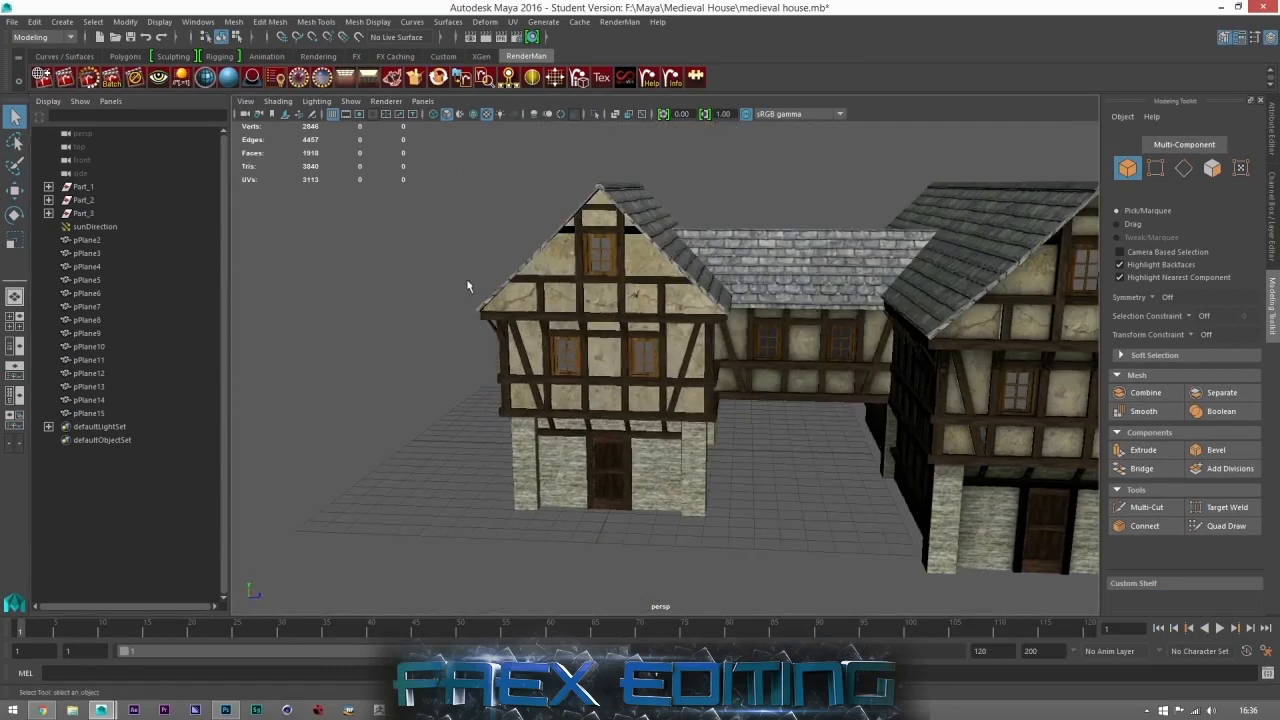
{"action": "left_click", "coordinate": [118, 190]}
{"action": "left_click_drag", "start_coordinate": [610, 380], "coordinate": [608, 312], "text": "alt"}
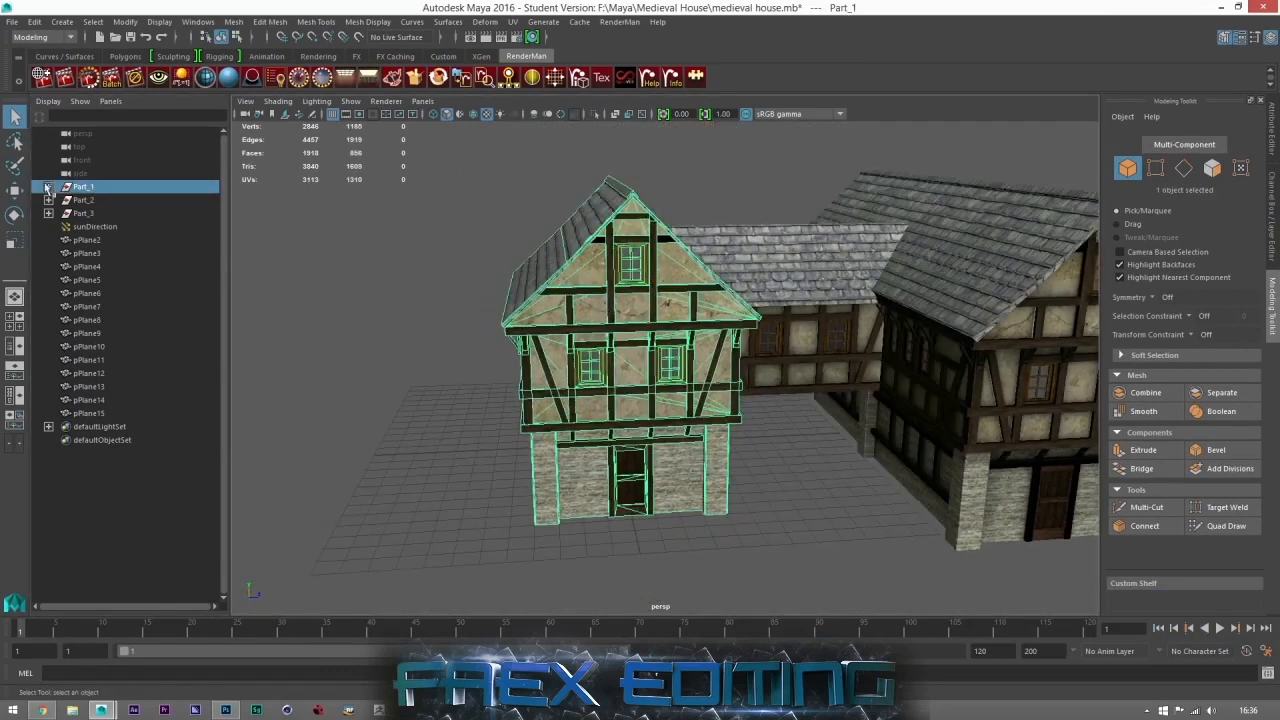
{"action": "mouse_move", "coordinate": [717, 406]}
{"action": "left_mouse_down", "text": "alt"}
{"action": "mouse_move", "coordinate": [678, 404]}
{"action": "mouse_move", "coordinate": [749, 403]}
{"action": "mouse_move", "coordinate": [731, 407]}
{"action": "left_mouse_up", "text": "alt"}
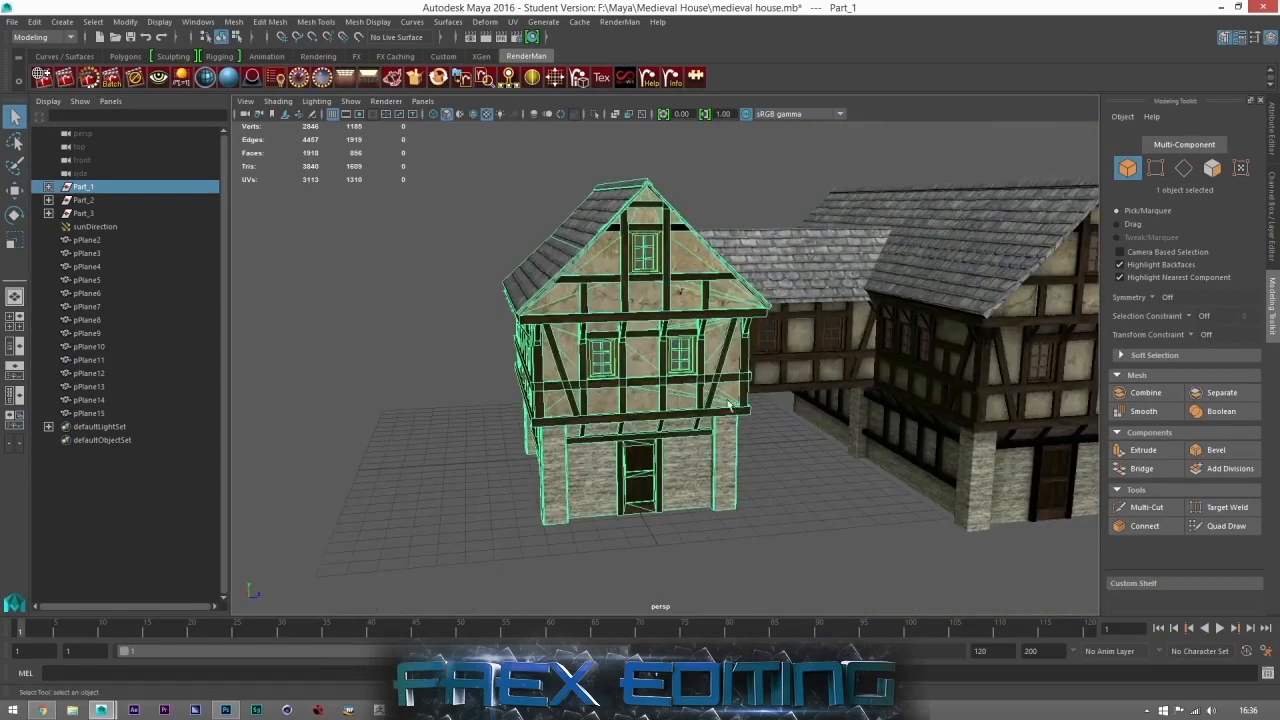
{"action": "left_click", "coordinate": [12, 21]}
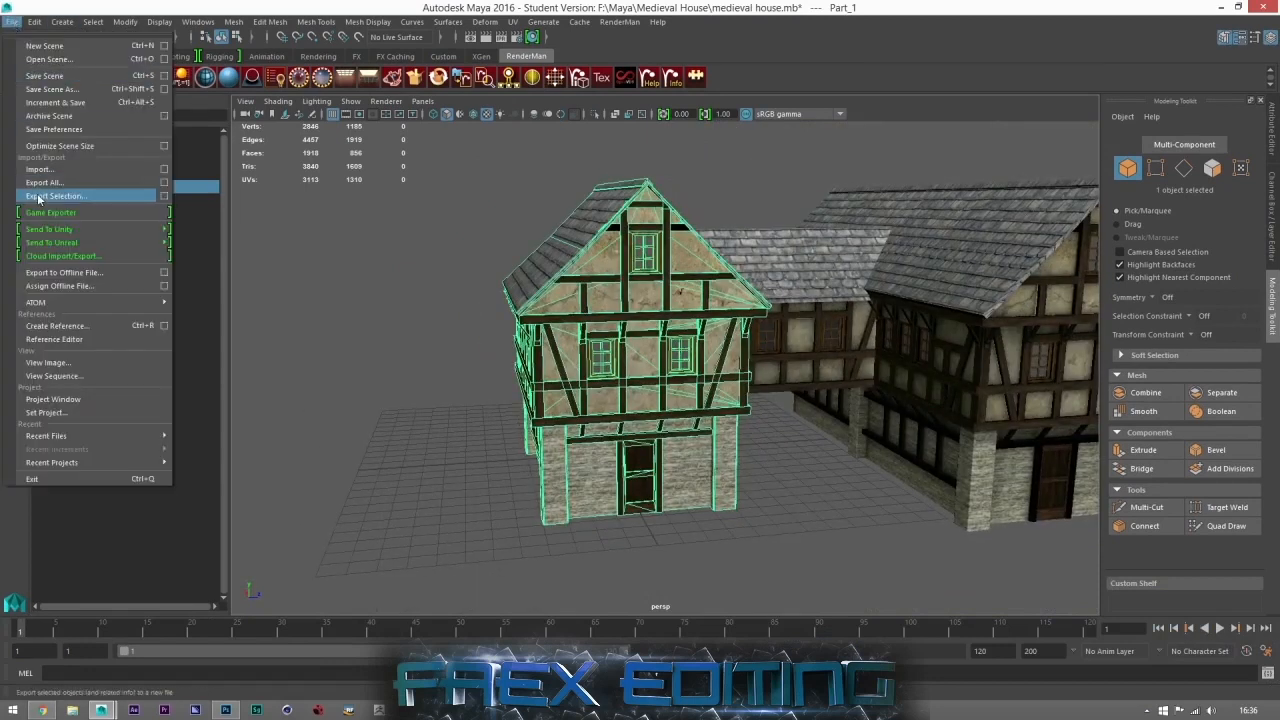
{"action": "left_click", "coordinate": [58, 197]}
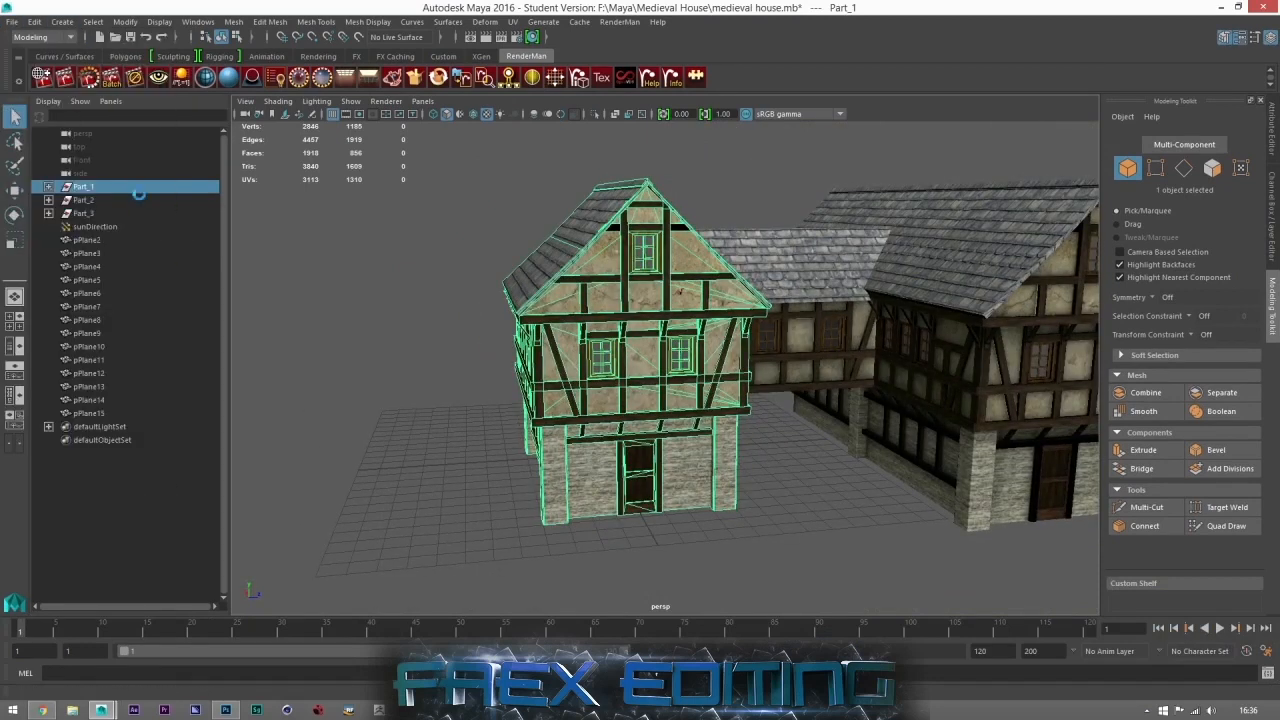
{"action": "left_click", "coordinate": [272, 246]}
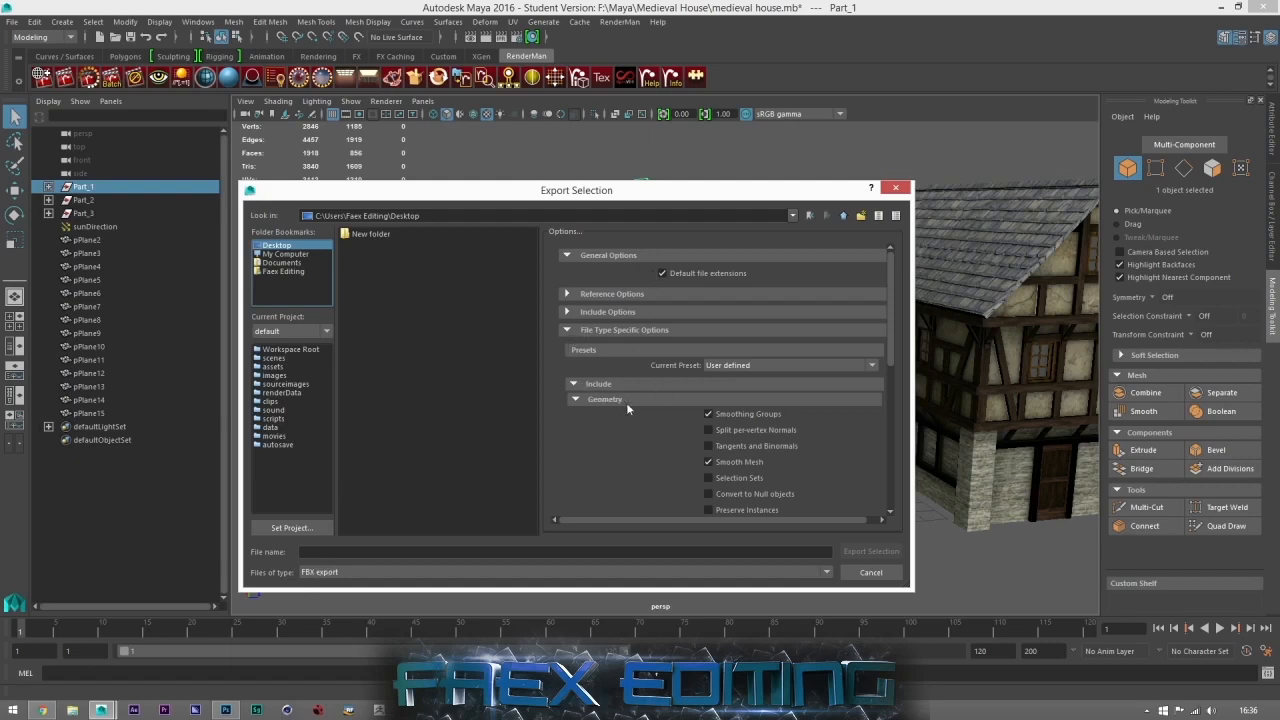
Step: Export Part_1 to the Desktop as an FBX file named 12, and clear the selection in the scene
{"action": "scroll", "coordinate": [745, 387], "scroll_direction": "down", "scroll_amount": 1}
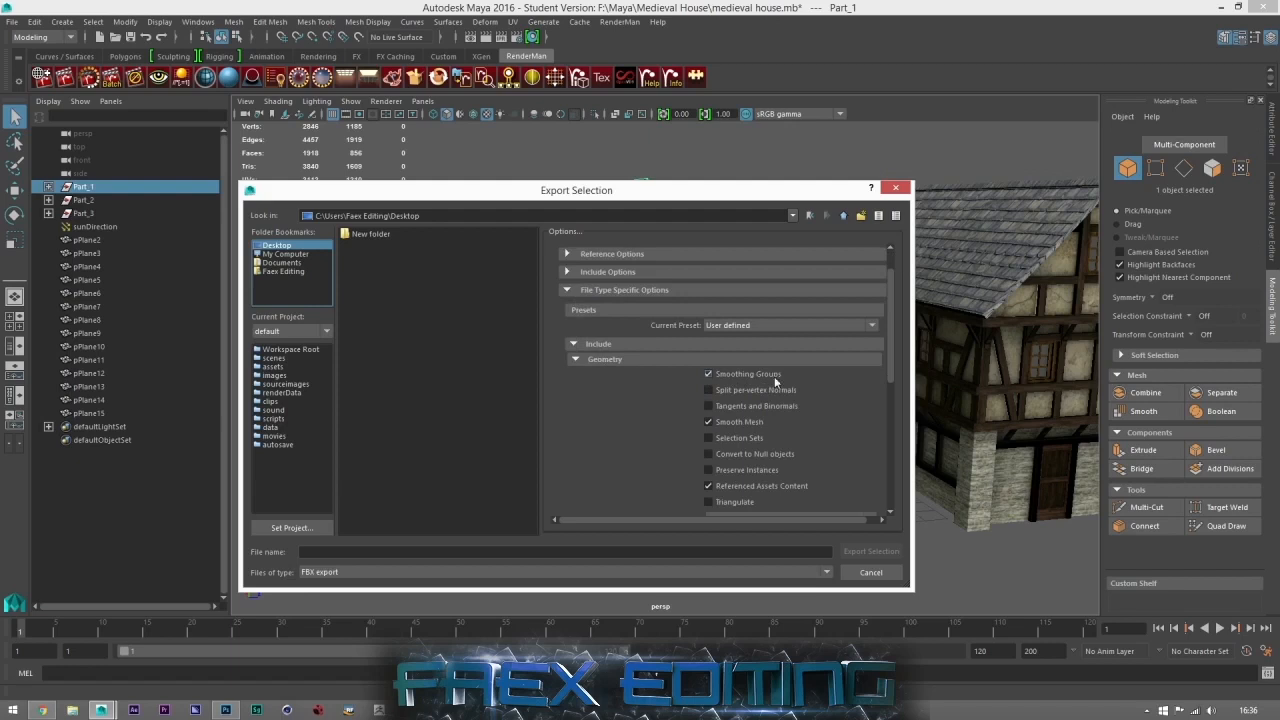
{"action": "left_click", "coordinate": [576, 360]}
{"action": "scroll", "coordinate": [614, 369], "scroll_direction": "down", "scroll_amount": 3}
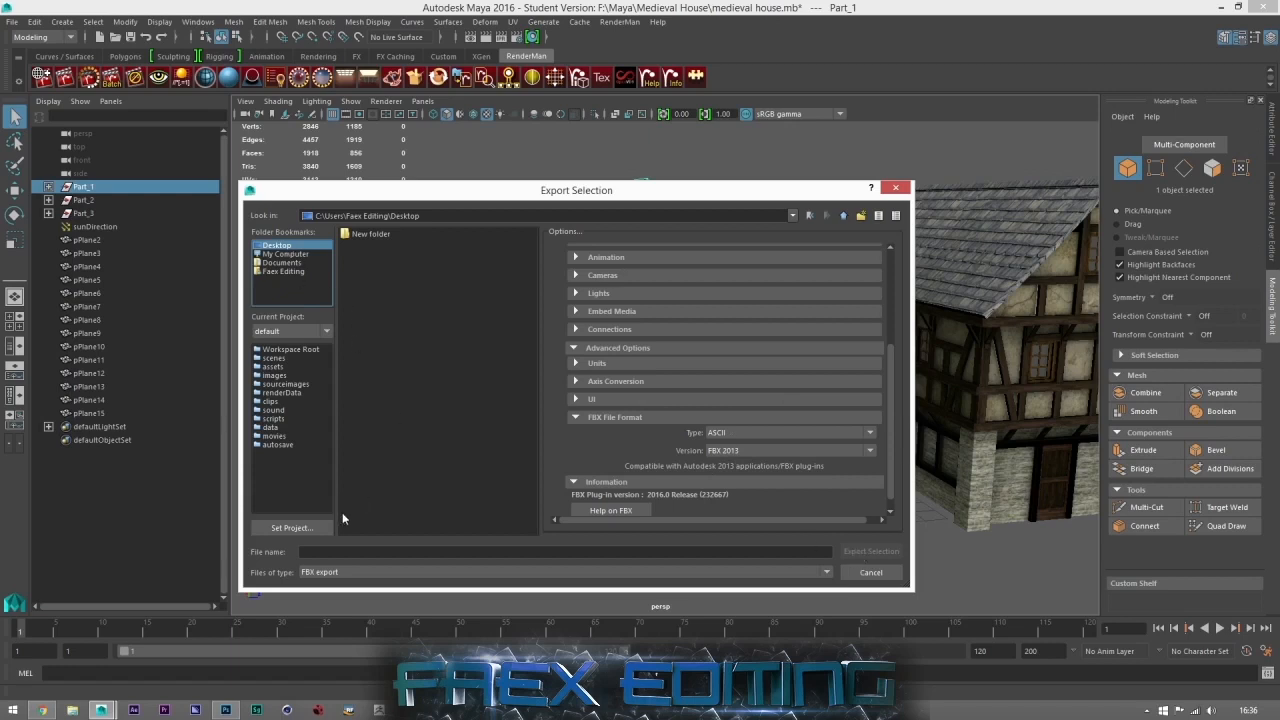
{"action": "left_click", "coordinate": [349, 551]}
{"action": "type", "text": "f"}
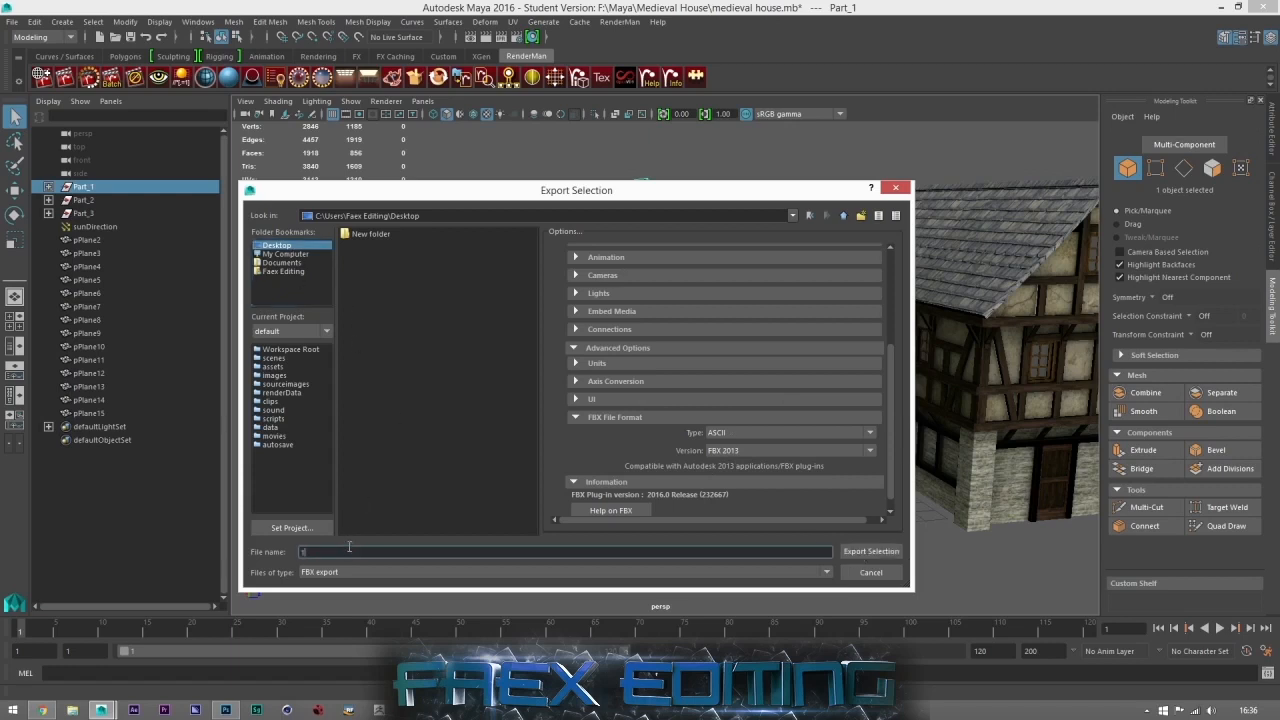
{"action": "left_click", "coordinate": [278, 248]}
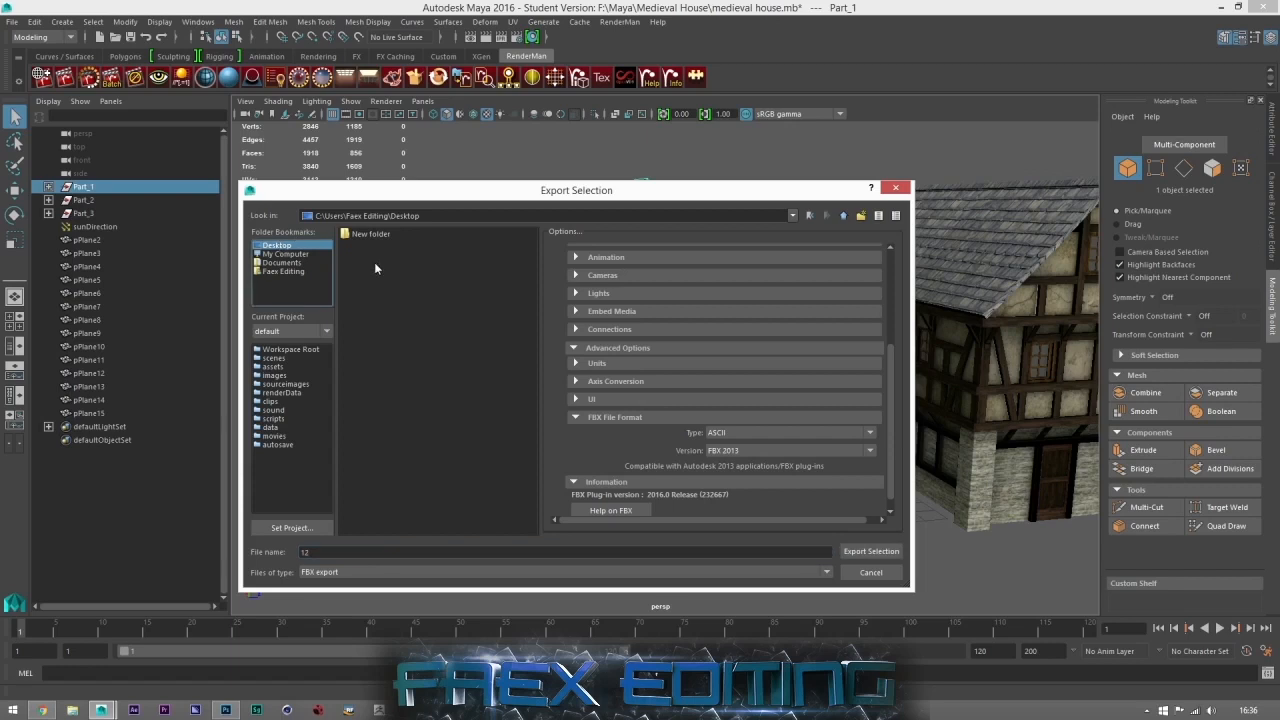
{"action": "left_click", "coordinate": [855, 555]}
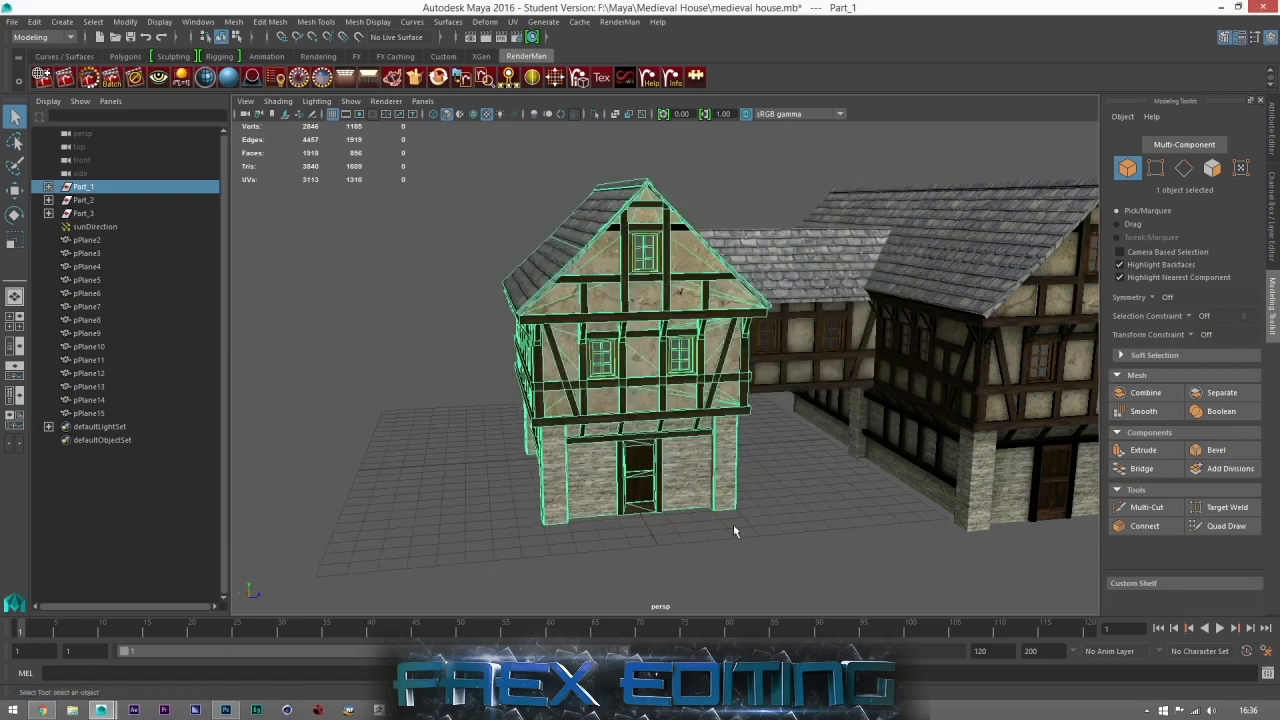
{"action": "left_click_drag", "start_coordinate": [739, 432], "coordinate": [709, 424], "text": "alt"}
{"action": "left_click", "coordinate": [709, 422]}
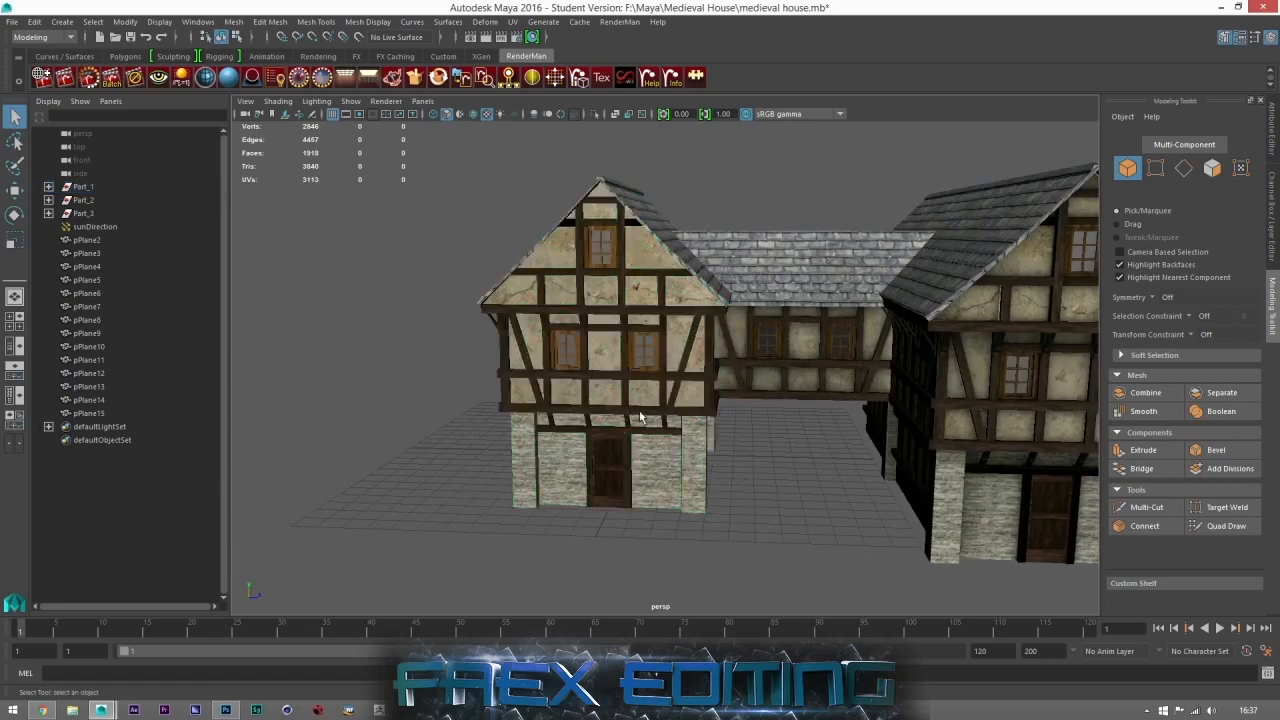
Step: Switch to xNormal and replace high.fbx in the high definition meshes with 12.fbx from the Desktop
{"action": "left_click", "coordinate": [1221, 7]}
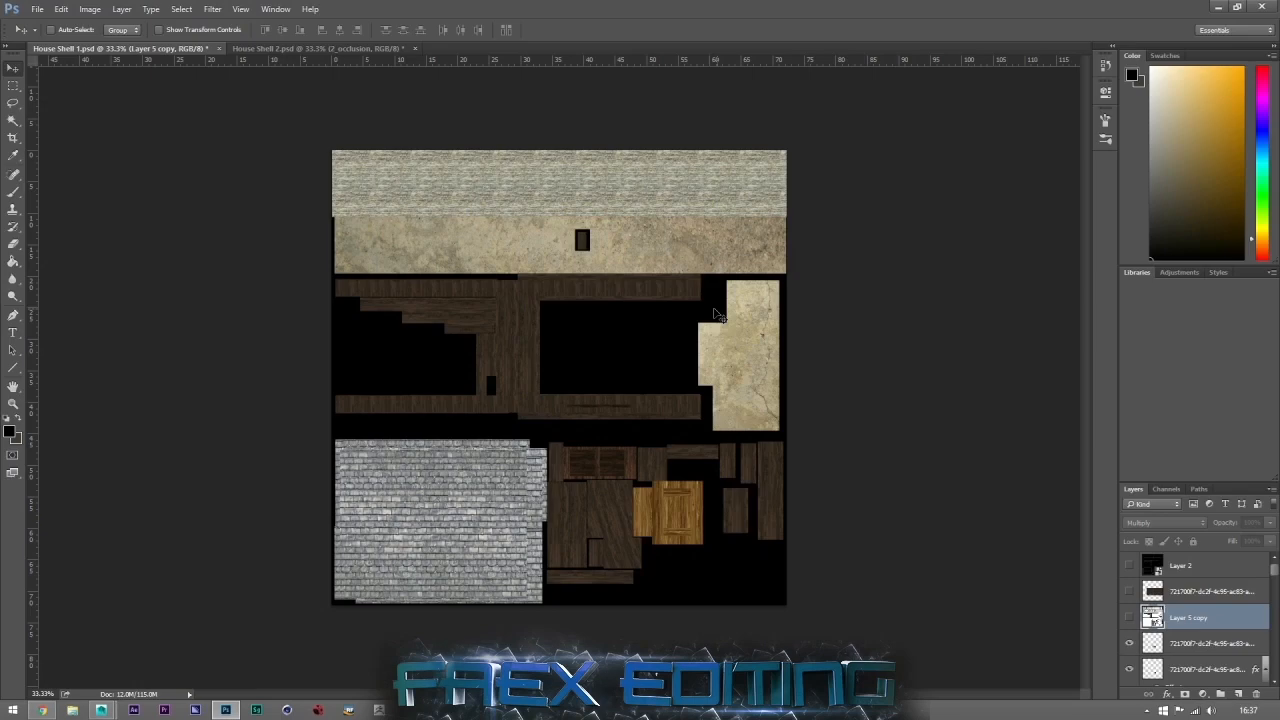
{"action": "left_click", "coordinate": [1219, 7]}
{"action": "left_click_drag", "start_coordinate": [347, 187], "coordinate": [289, 194]}
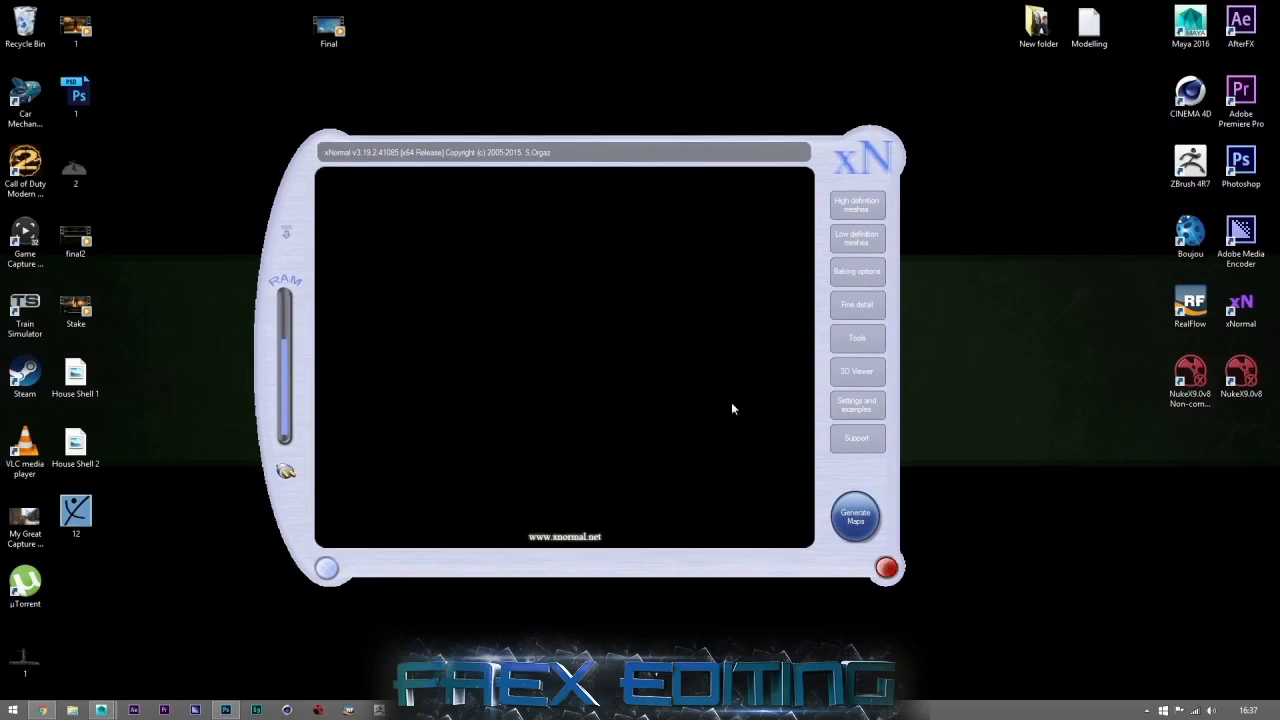
{"action": "left_click", "coordinate": [858, 206]}
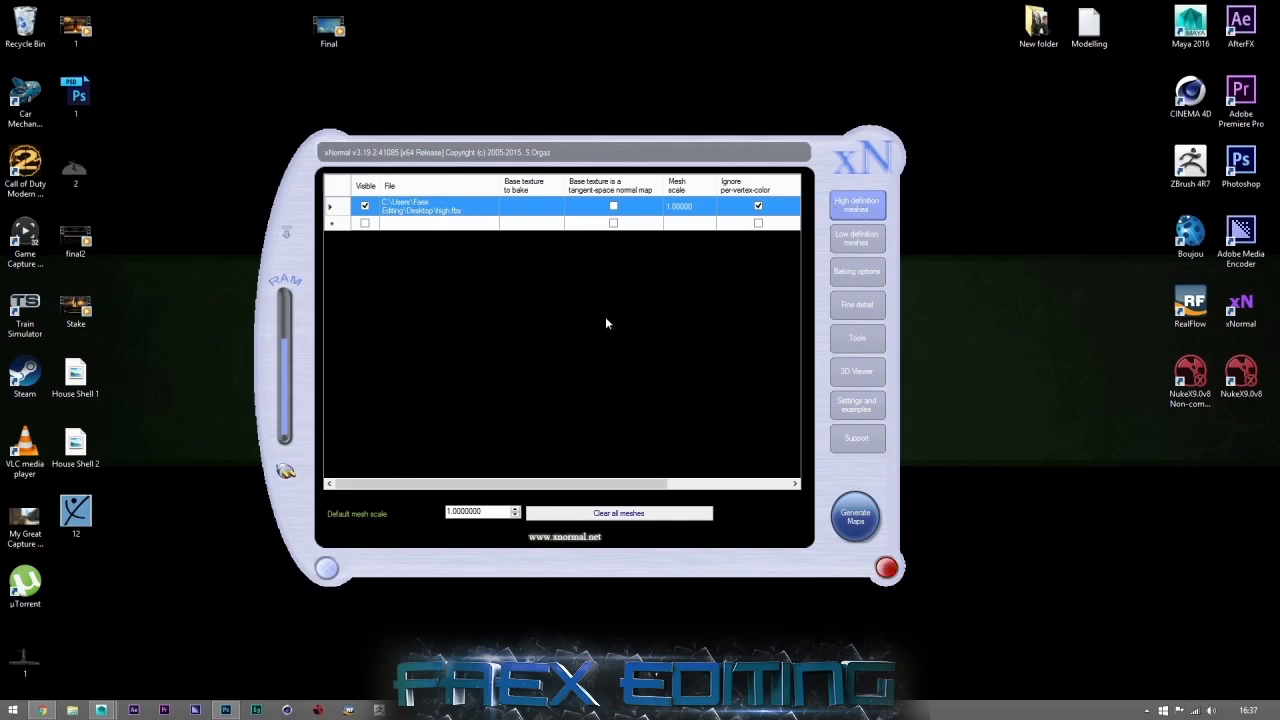
{"action": "key", "text": "Delete"}
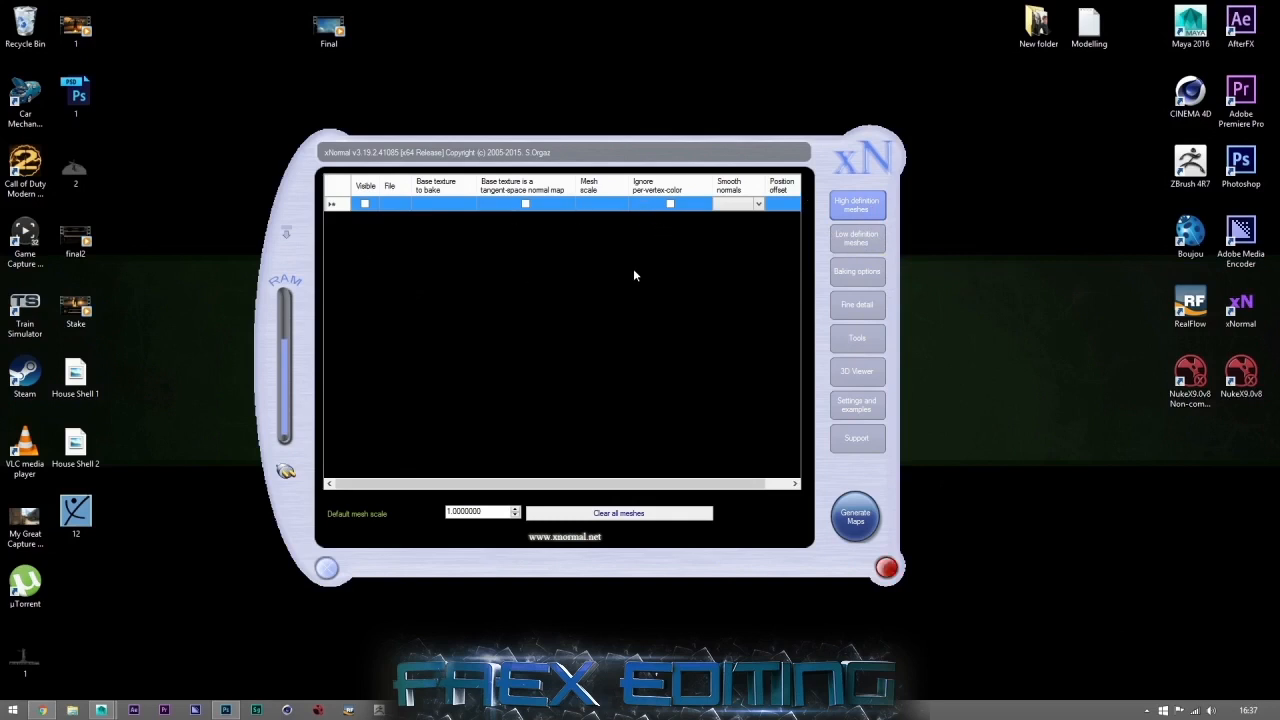
{"action": "left_click_drag", "start_coordinate": [66, 513], "coordinate": [485, 212]}
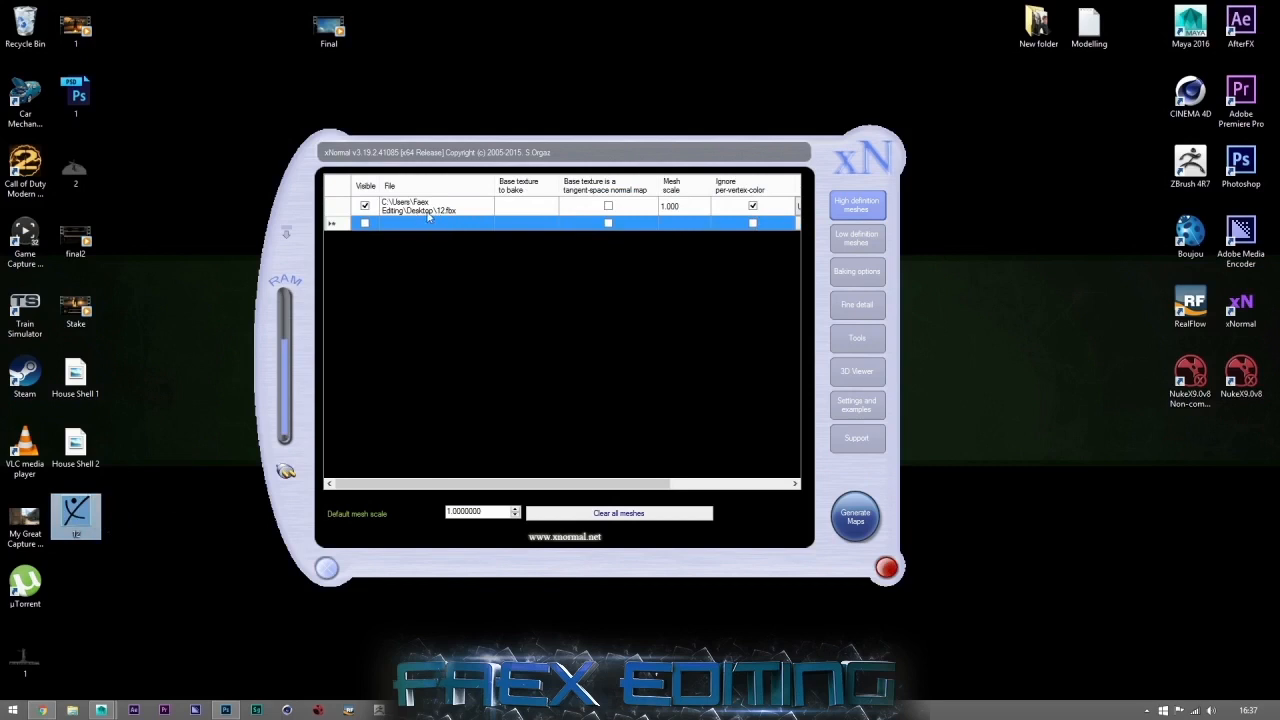
Step: Replace the existing low definition mesh with 12.fbx from the Desktop
{"action": "left_click", "coordinate": [830, 250]}
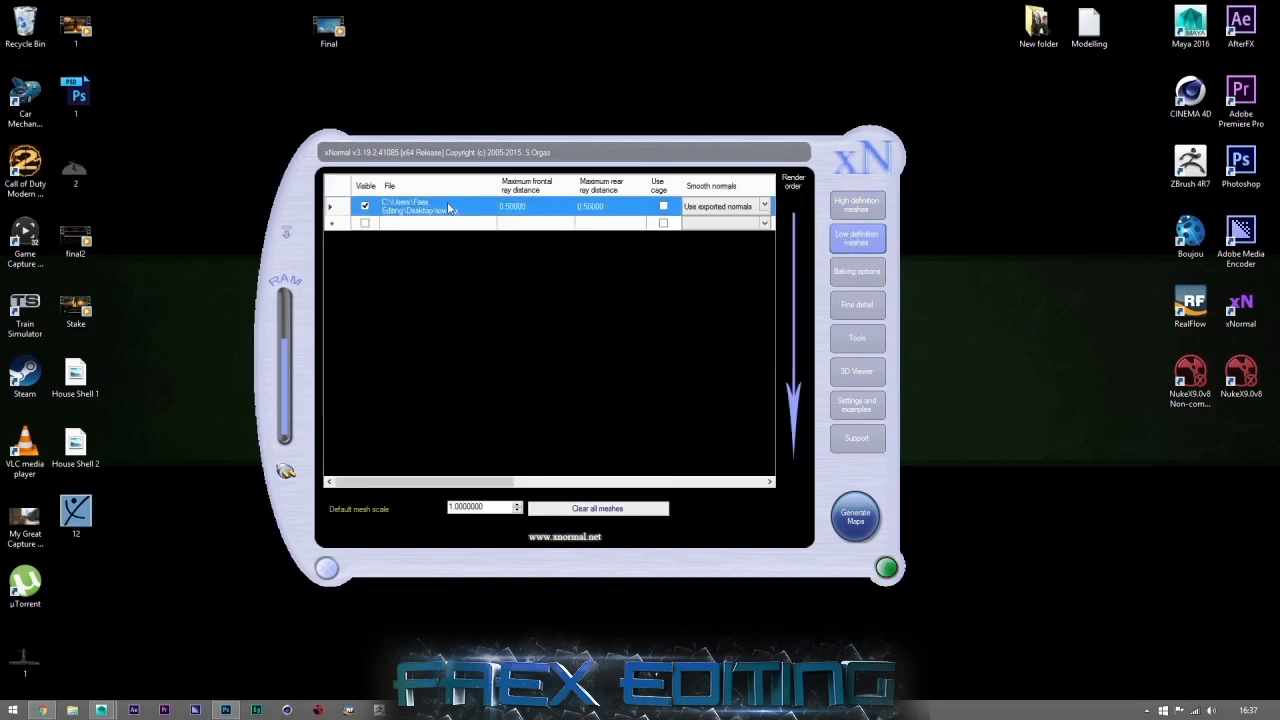
{"action": "key", "text": "Delete"}
{"action": "left_click_drag", "start_coordinate": [76, 512], "coordinate": [489, 327]}
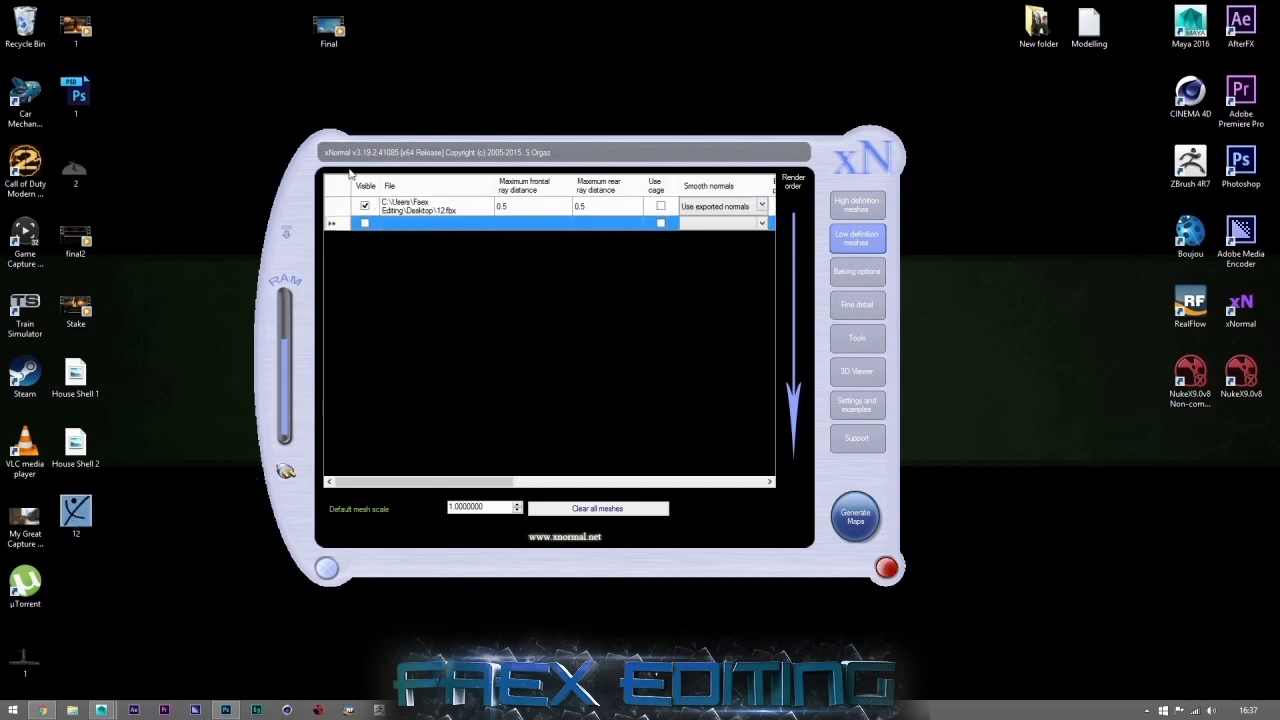
Step: In the baking options, turn off the Normal map and enable Ambient occlusion as the map to render
{"action": "left_click", "coordinate": [852, 273]}
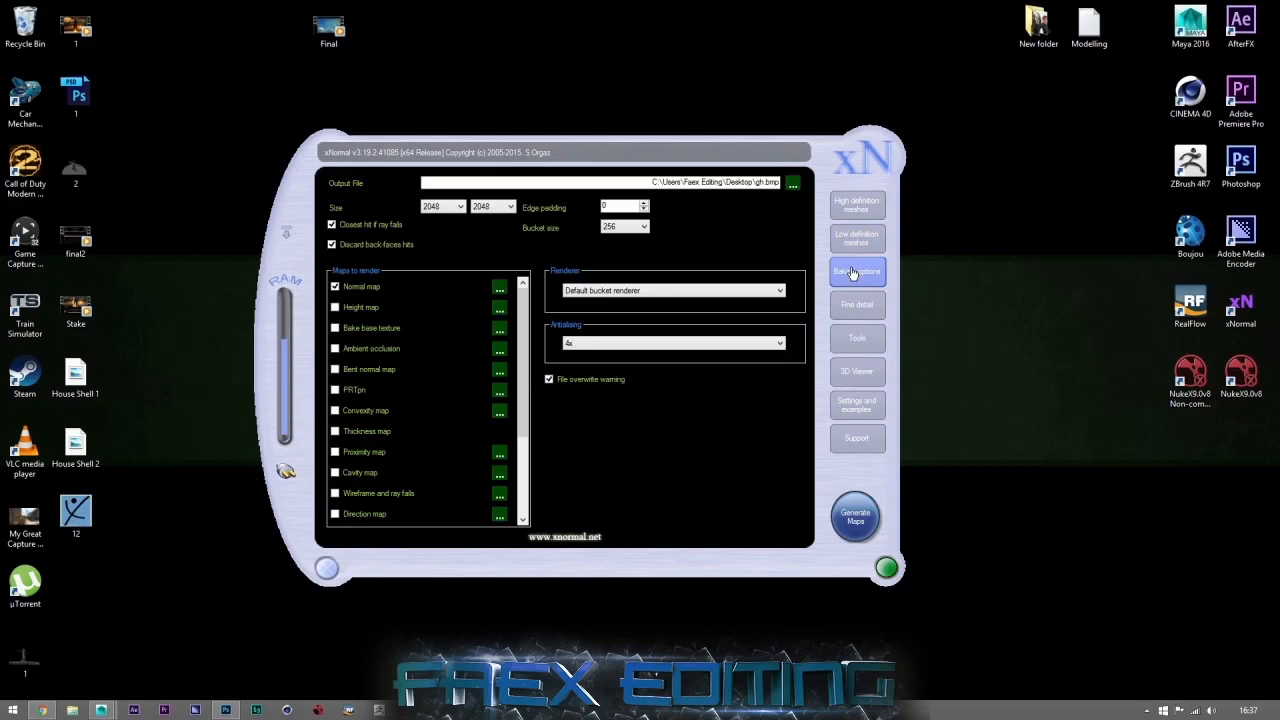
{"action": "left_click", "coordinate": [336, 288]}
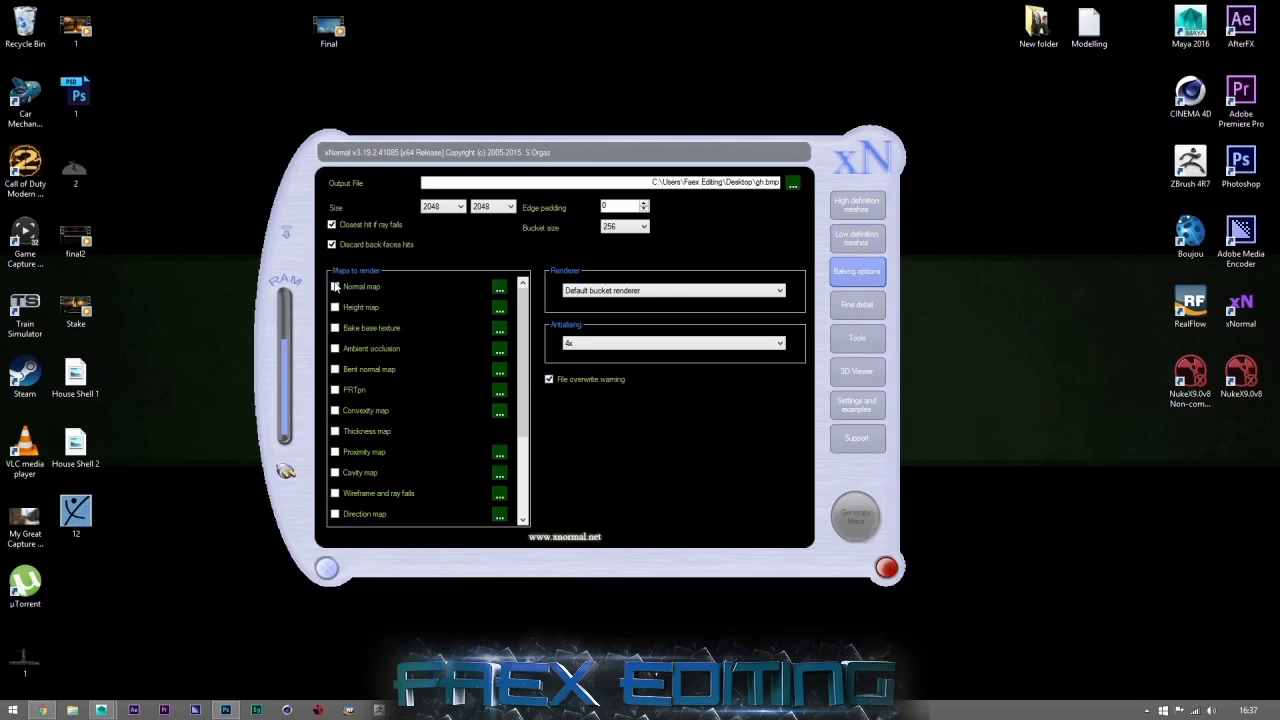
{"action": "left_click", "coordinate": [336, 349]}
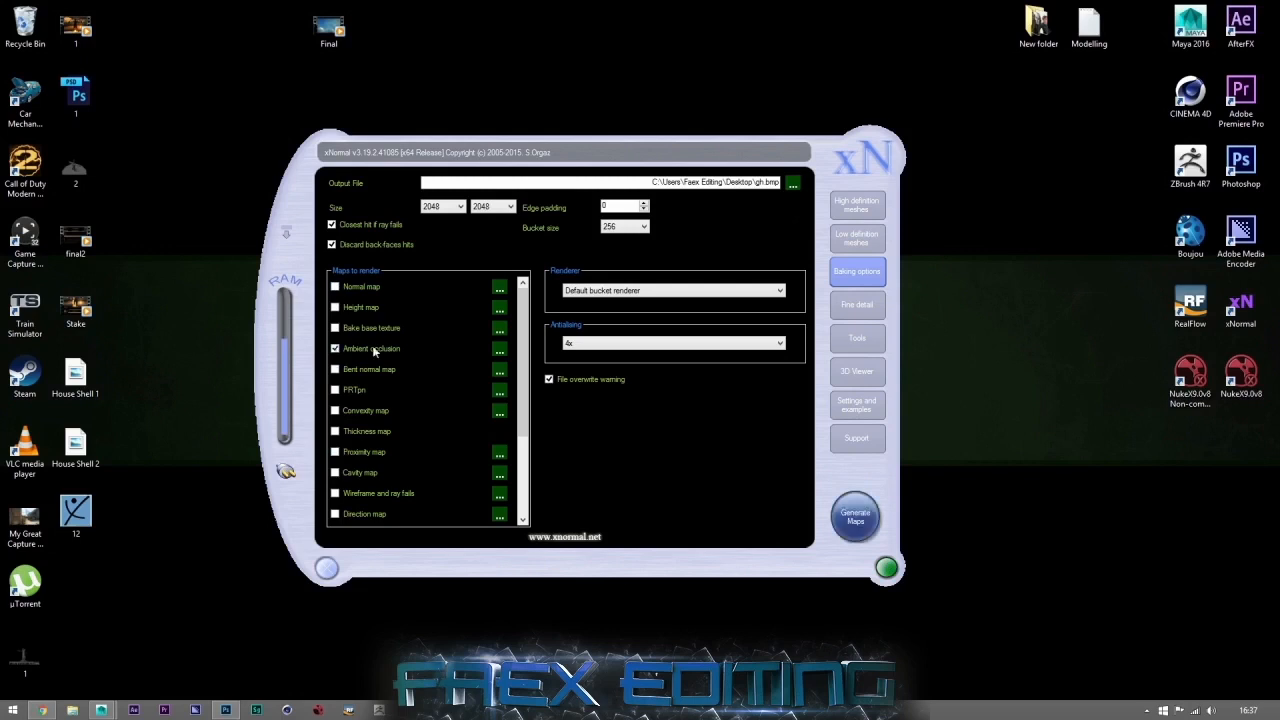
Step: Switch to Photoshop and check the canvas size of House Shell 1.psd in pixels to match the bake size
{"action": "left_click", "coordinate": [447, 208]}
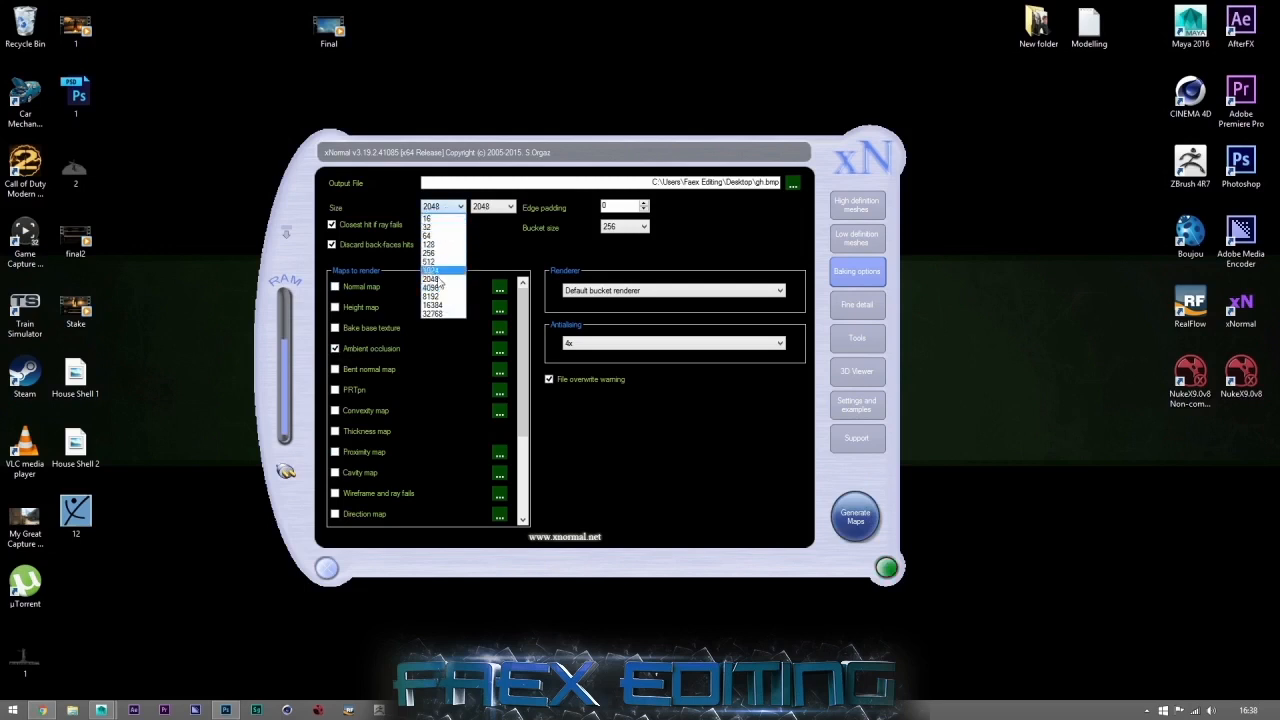
{"action": "left_click", "coordinate": [226, 710]}
{"action": "left_click", "coordinate": [90, 9]}
{"action": "left_click", "coordinate": [104, 125]}
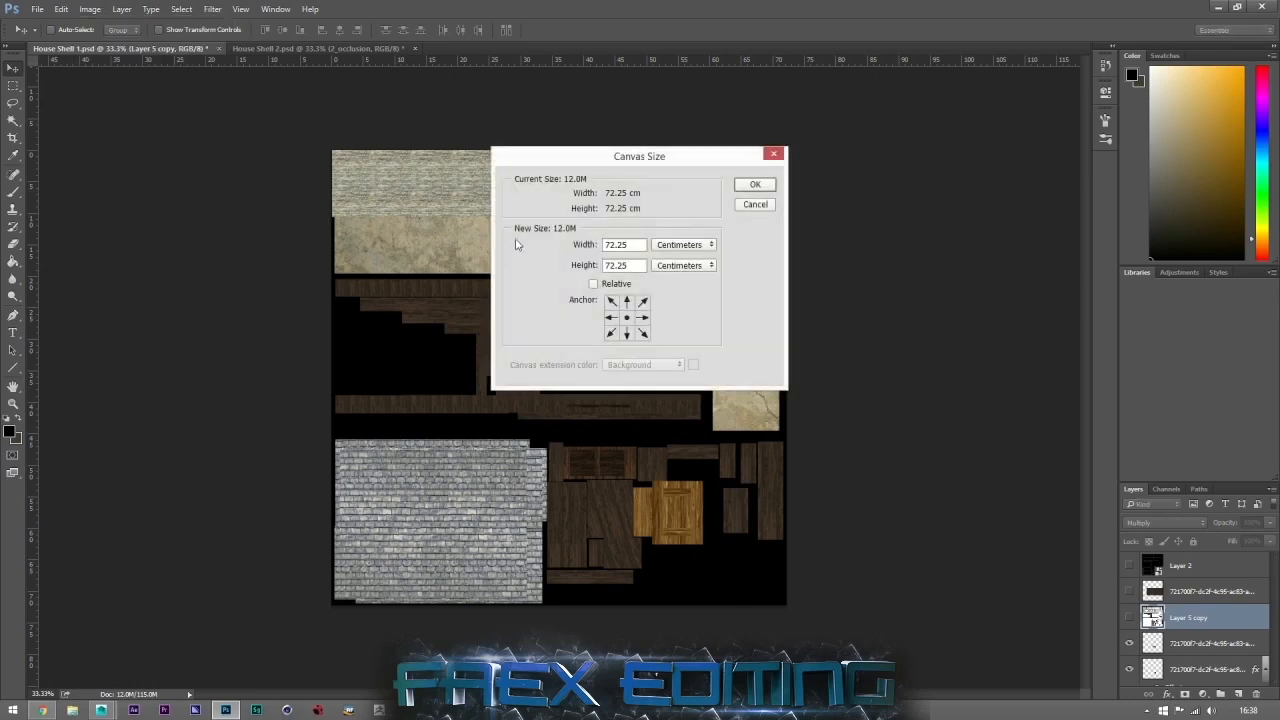
{"action": "left_click", "coordinate": [680, 244]}
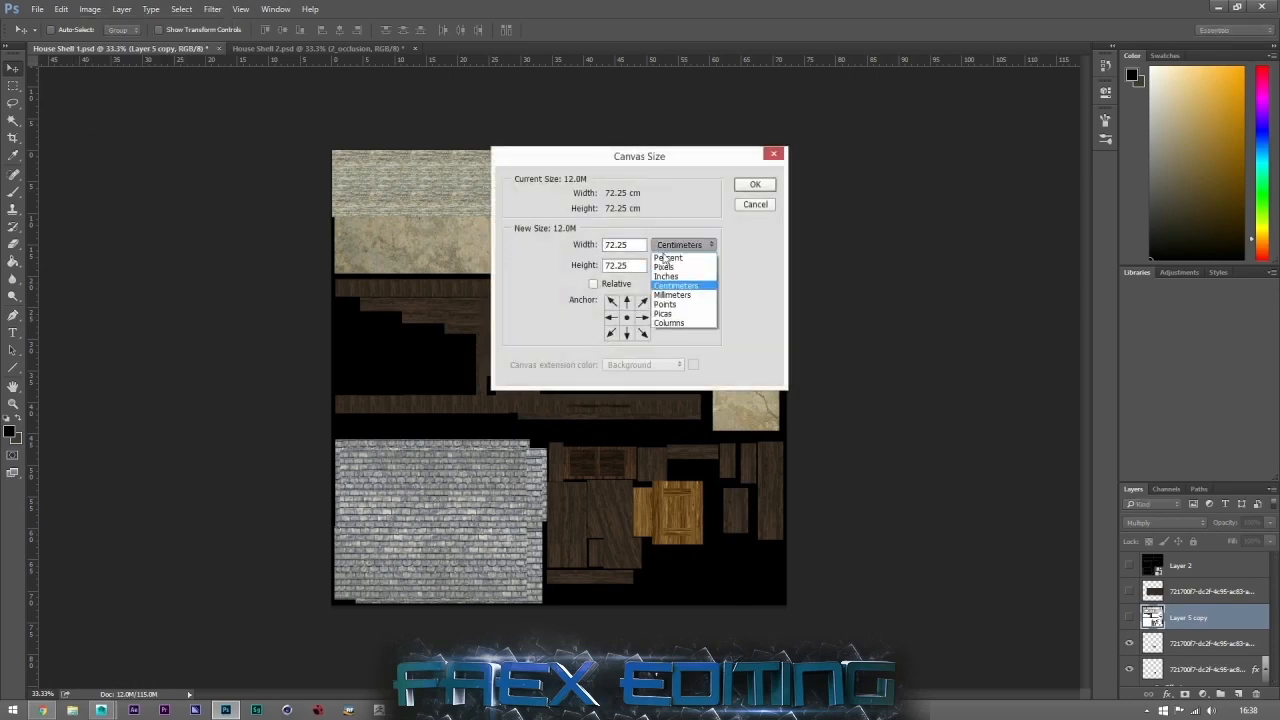
{"action": "left_click", "coordinate": [668, 266]}
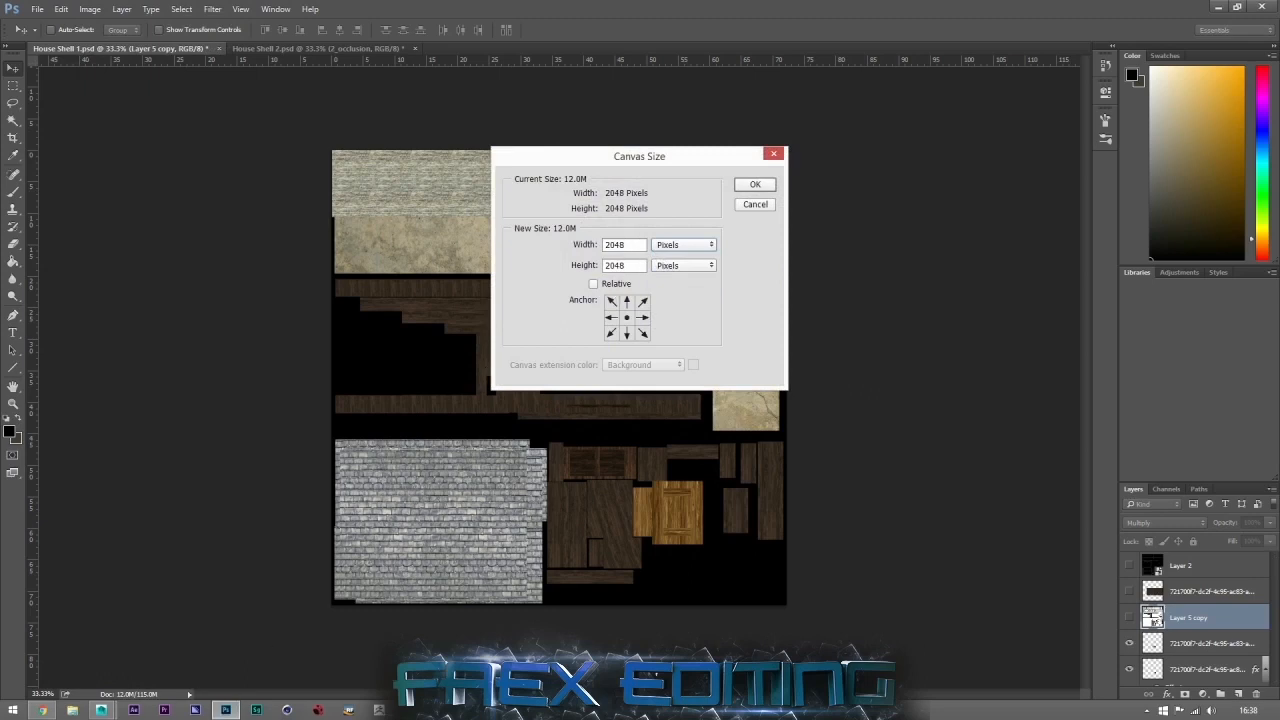
Step: Return to xNormal and set the bake size to 2048 × 2048, edge padding to 0 and bucket size to 256
{"action": "left_click", "coordinate": [410, 710]}
{"action": "left_click", "coordinate": [453, 210]}
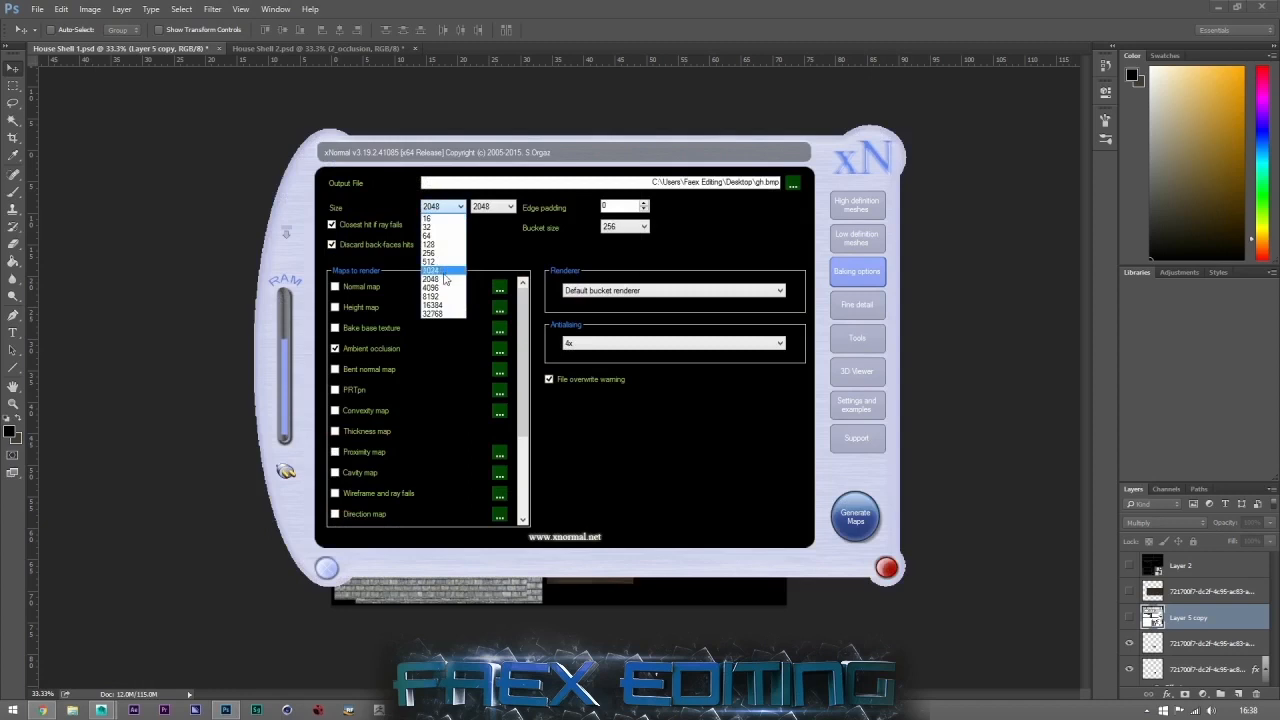
{"action": "left_click", "coordinate": [516, 216]}
{"action": "left_click_drag", "start_coordinate": [633, 205], "coordinate": [583, 209]}
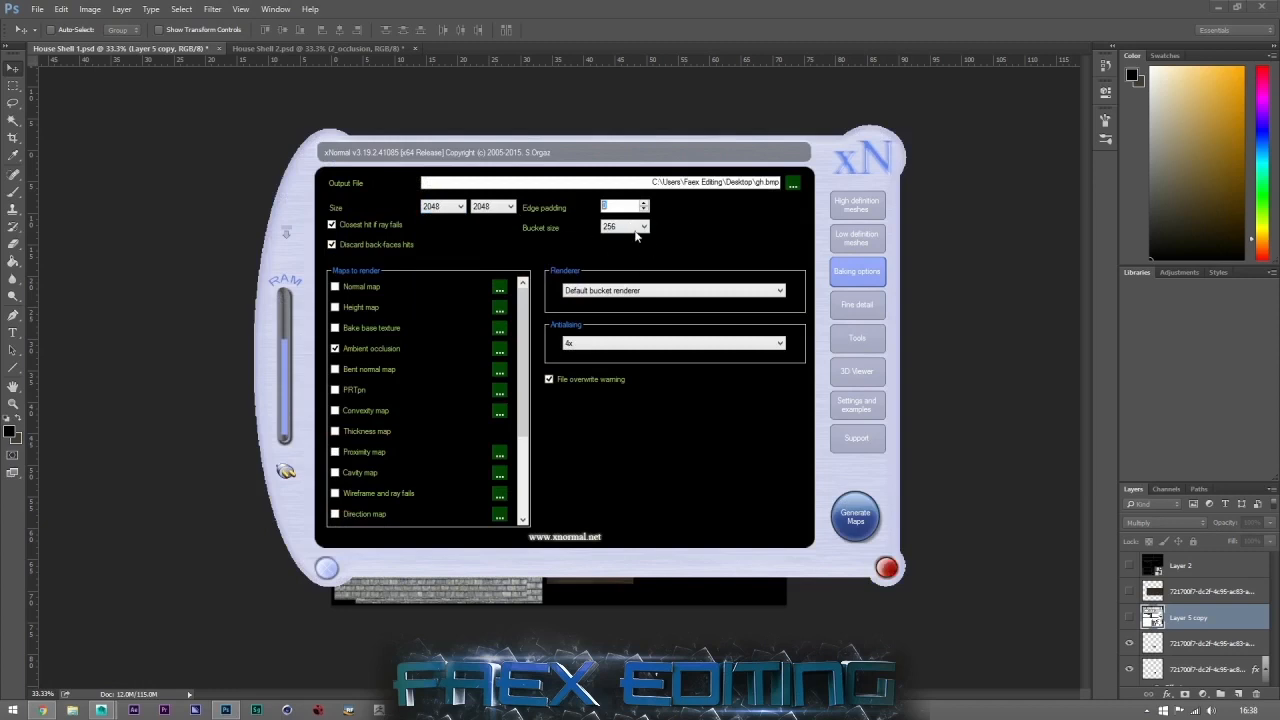
{"action": "left_click", "coordinate": [628, 227]}
{"action": "left_click", "coordinate": [612, 272]}
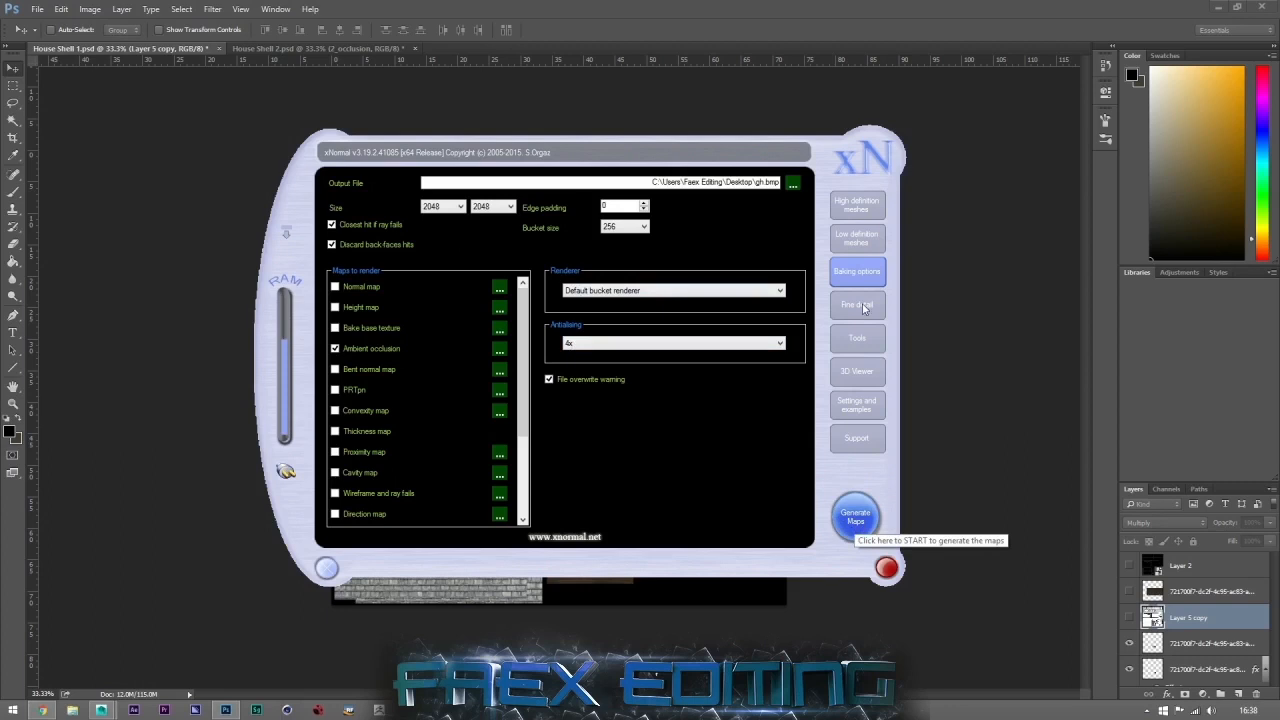
Step: Set the bake output file to 12 in BMP format on the Desktop and generate the maps
{"action": "left_click", "coordinate": [792, 184]}
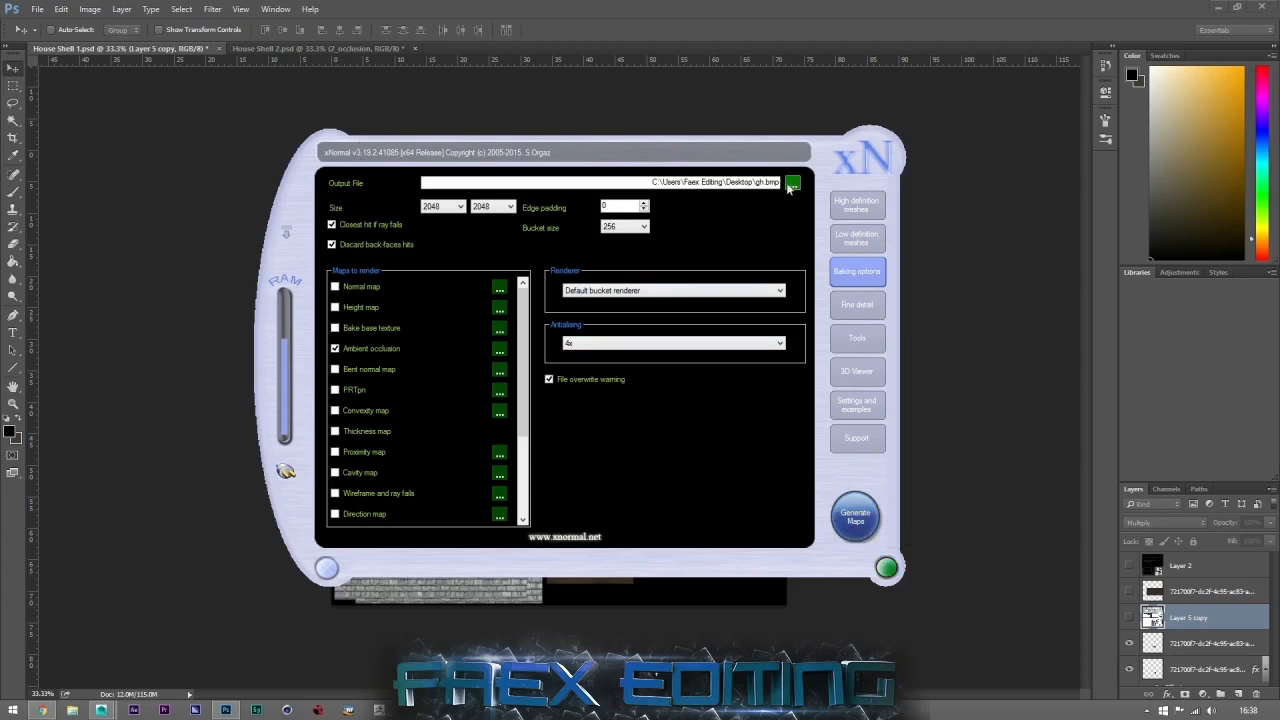
{"action": "left_click", "coordinate": [353, 391]}
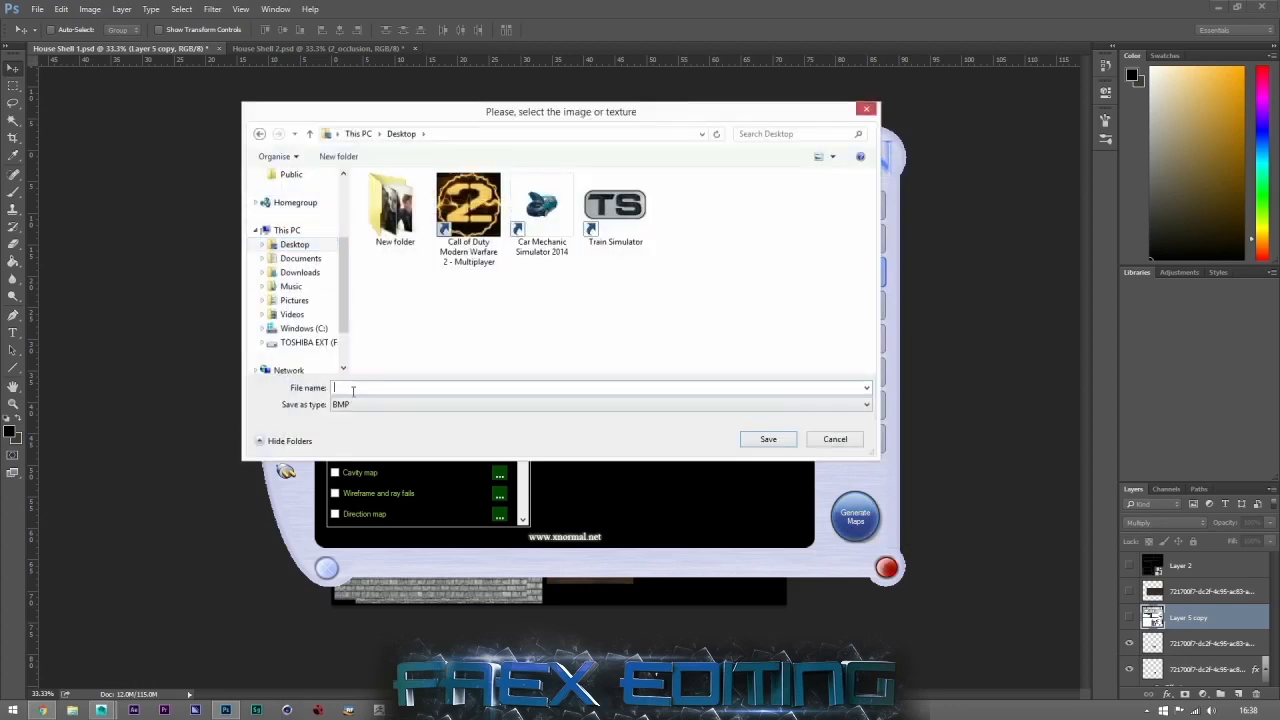
{"action": "type", "text": "12"}
{"action": "key", "text": "Down"}
{"action": "key", "text": "Return"}
{"action": "left_click", "coordinate": [768, 440]}
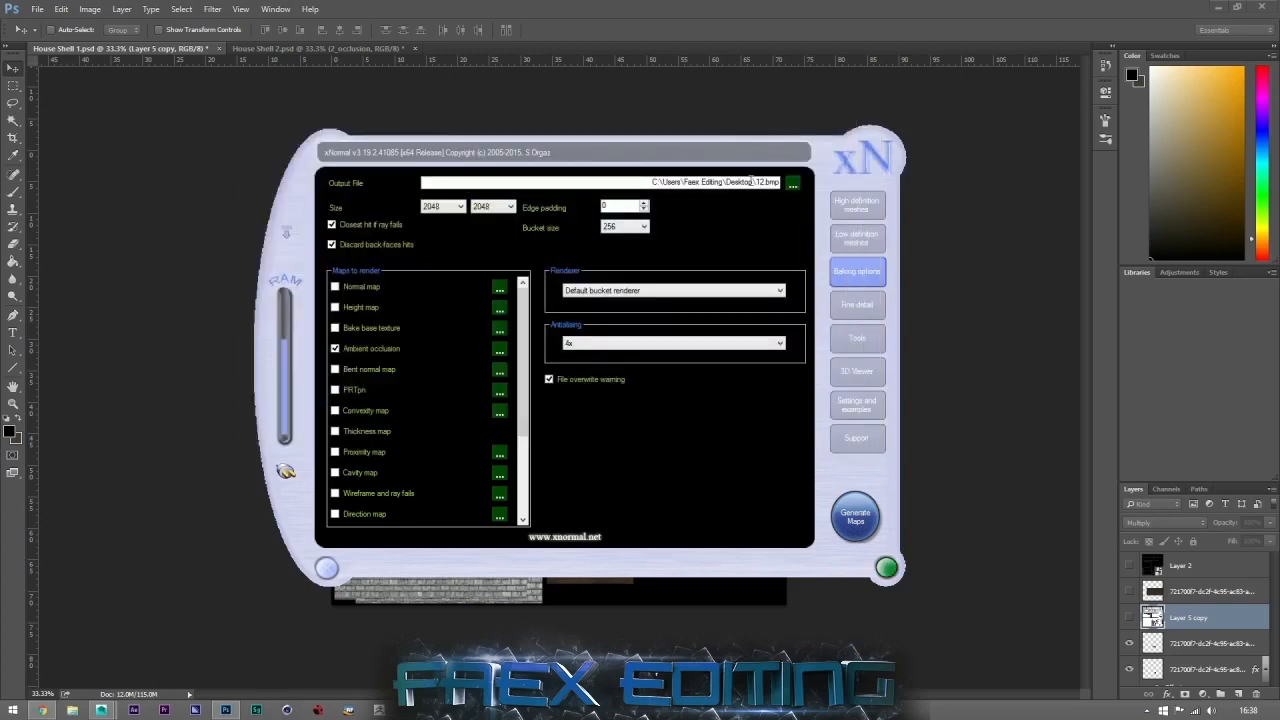
{"action": "left_click_drag", "start_coordinate": [760, 182], "coordinate": [774, 182]}
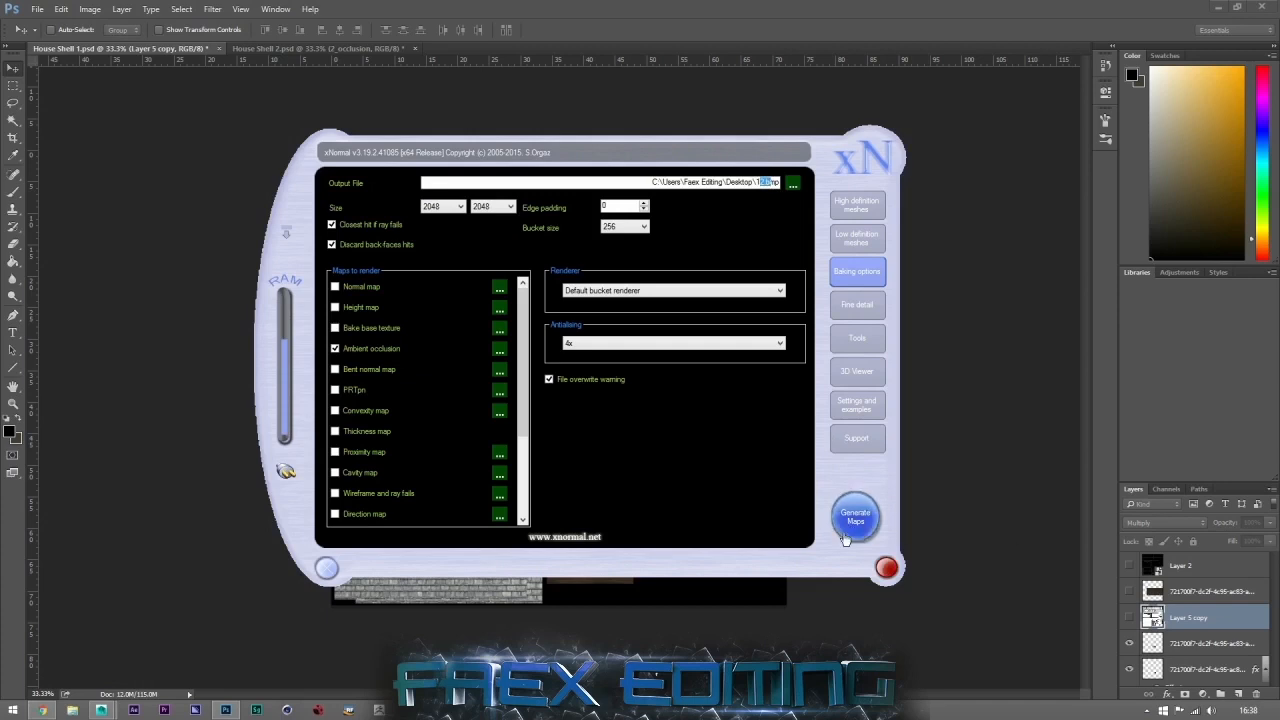
{"action": "left_click", "coordinate": [776, 182]}
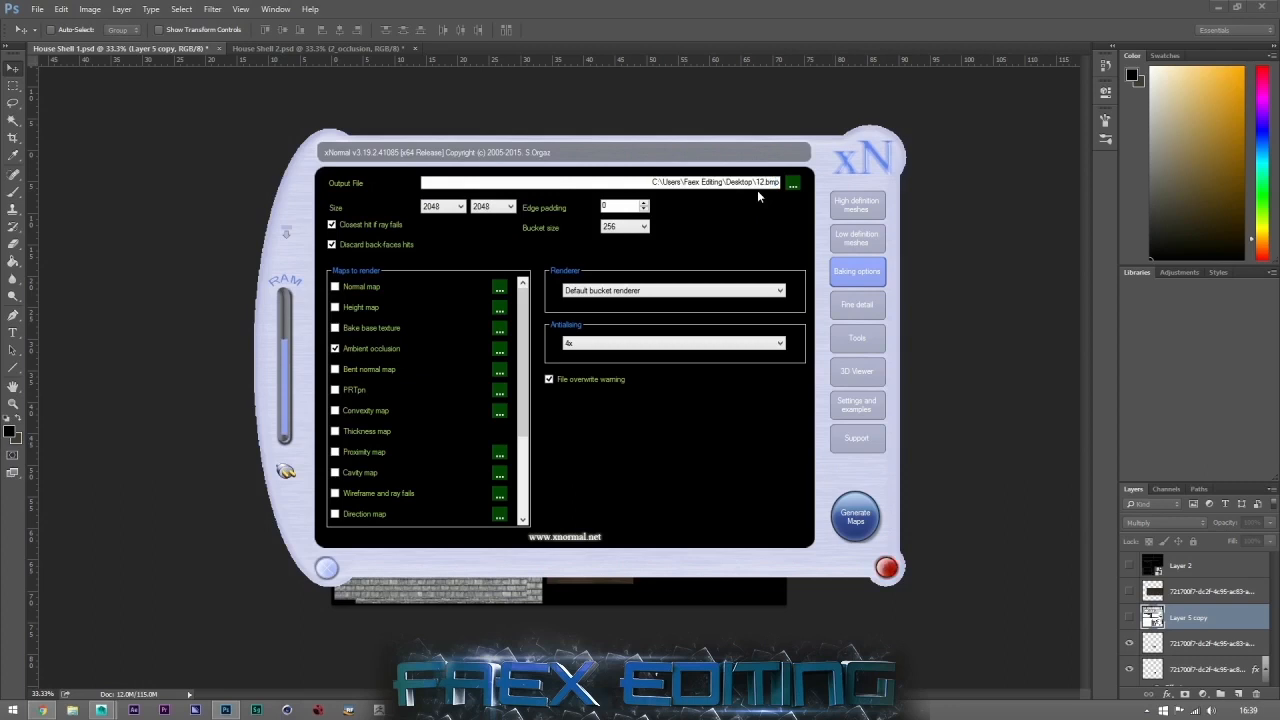
{"action": "left_click", "coordinate": [848, 520]}
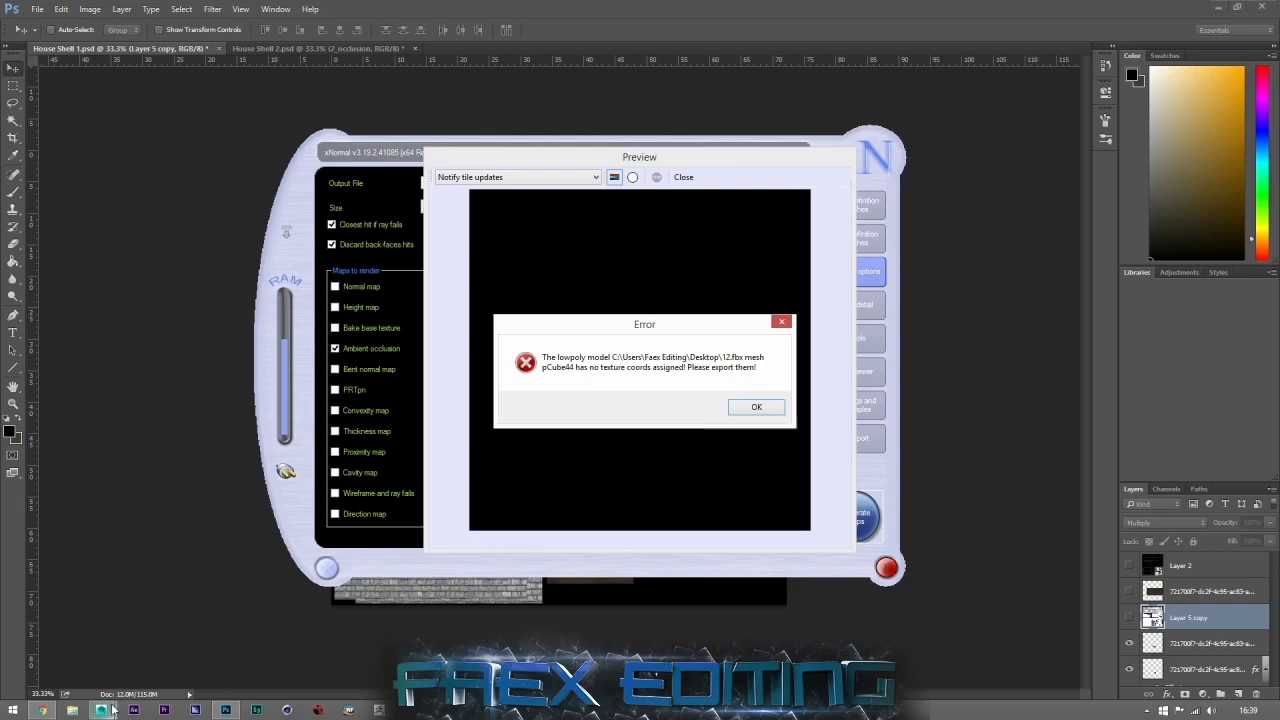
Step: Switch to Maya, find pCube44 inside the Part_1 group near the front door, and delete it
{"action": "left_click", "coordinate": [178, 635]}
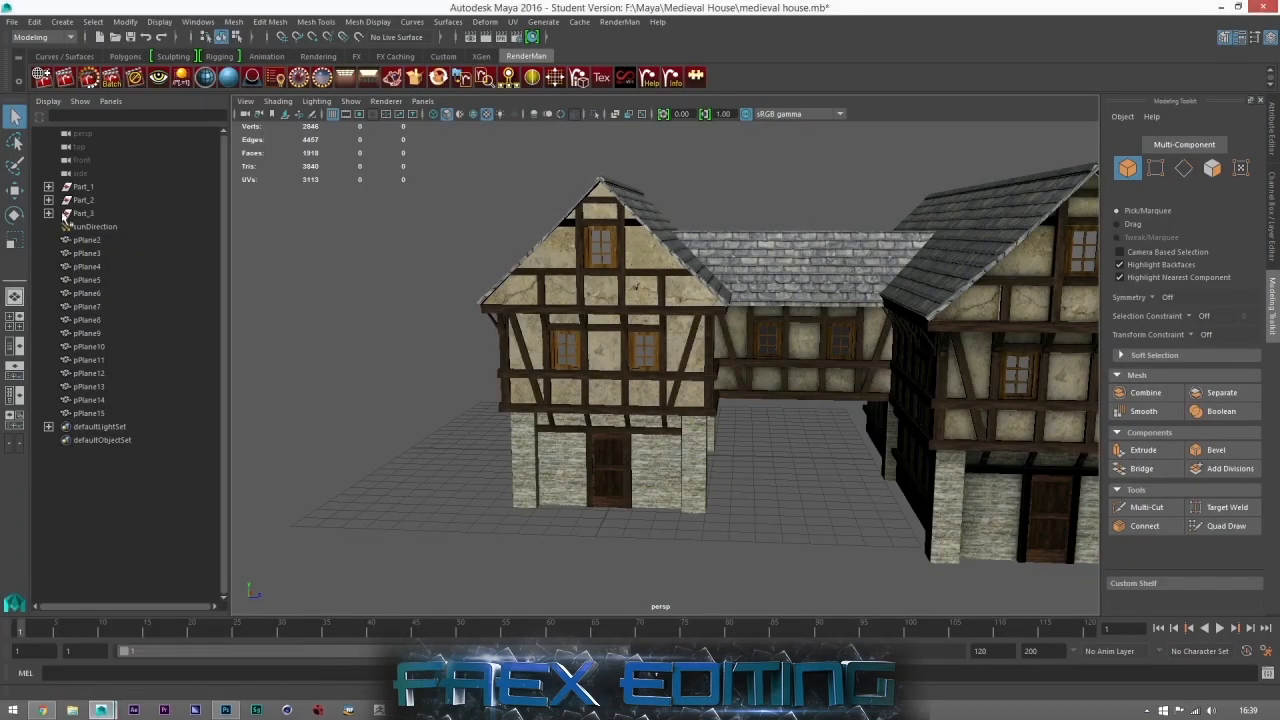
{"action": "left_click", "coordinate": [48, 187]}
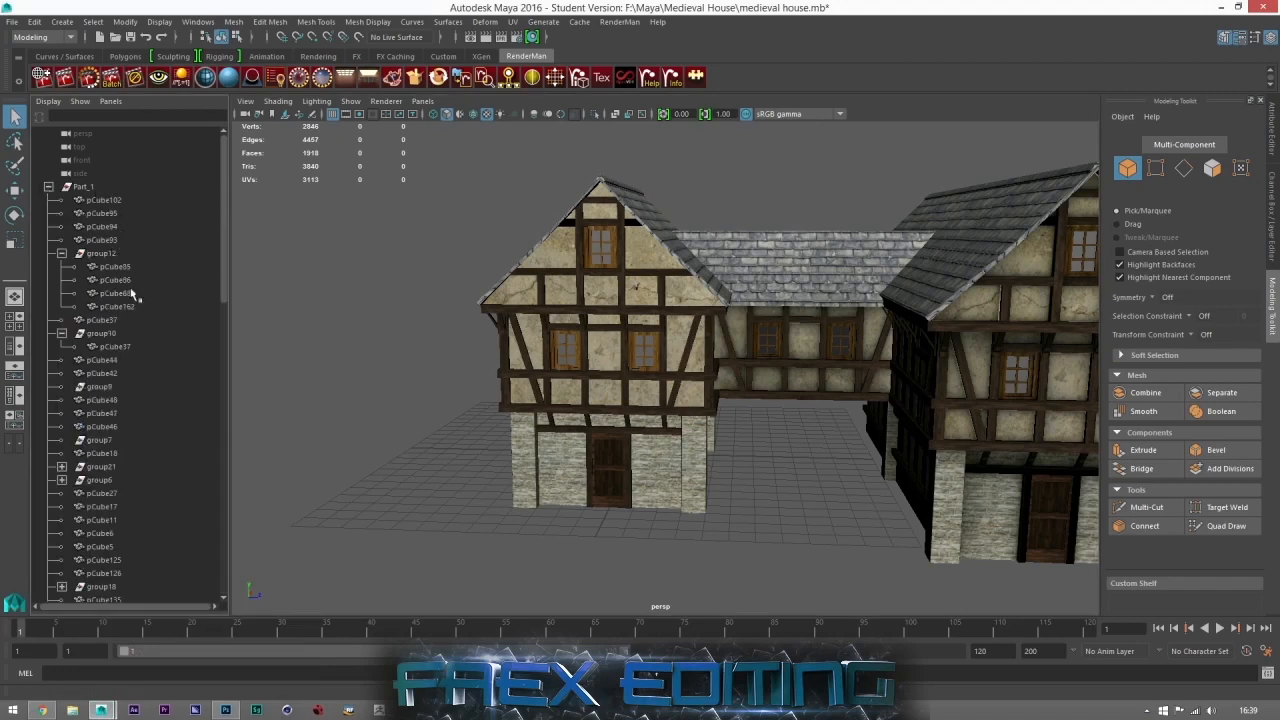
{"action": "left_click", "coordinate": [105, 360]}
{"action": "left_click_drag", "start_coordinate": [660, 402], "coordinate": [562, 396], "text": "alt"}
{"action": "key", "text": "w"}
{"action": "scroll", "coordinate": [566, 391], "scroll_direction": "up", "scroll_amount": 10}
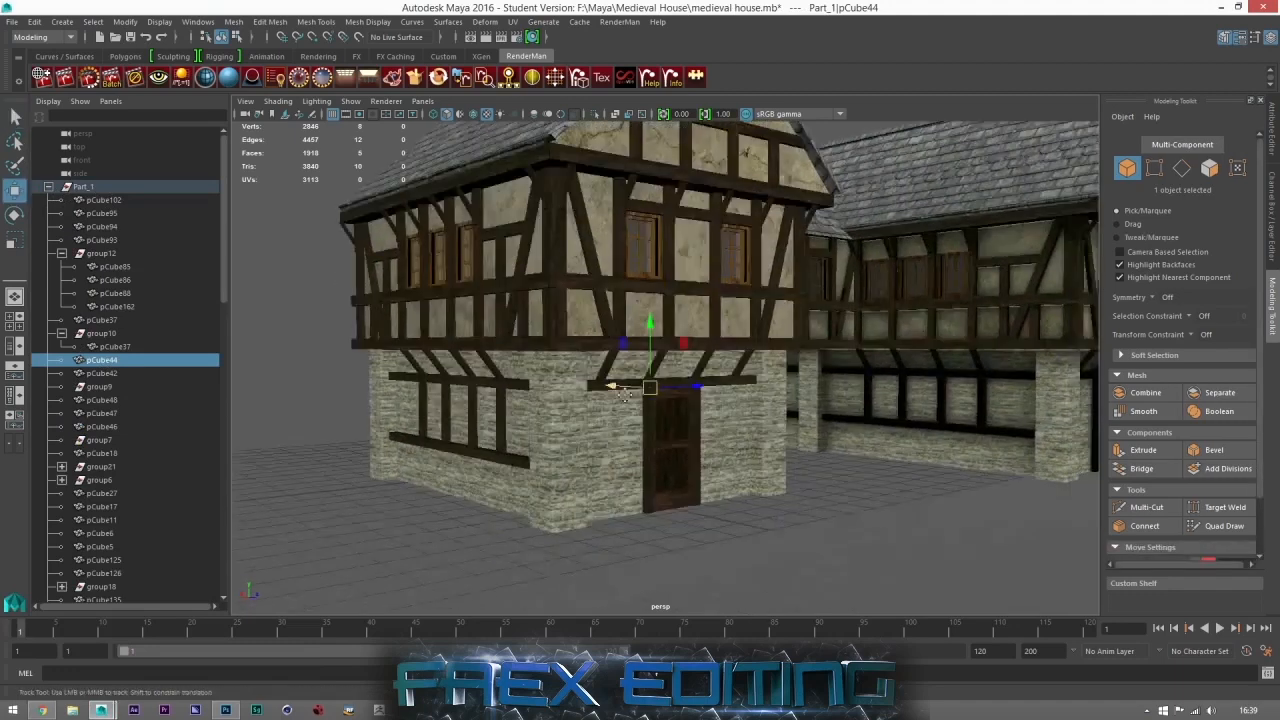
{"action": "key", "text": "f"}
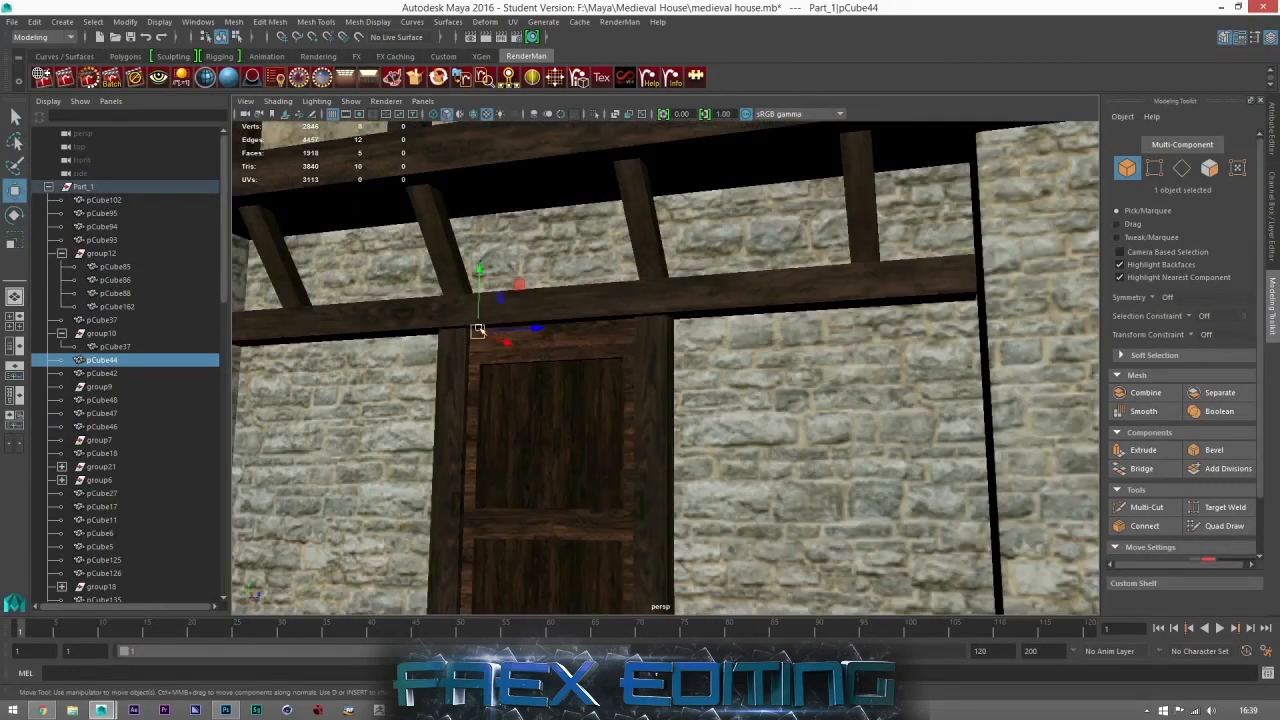
{"action": "scroll", "coordinate": [533, 458], "scroll_direction": "down", "scroll_amount": 5}
{"action": "left_click_drag", "start_coordinate": [533, 458], "coordinate": [688, 498], "text": "alt"}
{"action": "scroll", "coordinate": [590, 455], "scroll_direction": "down", "scroll_amount": 3}
{"action": "key", "text": "Delete"}
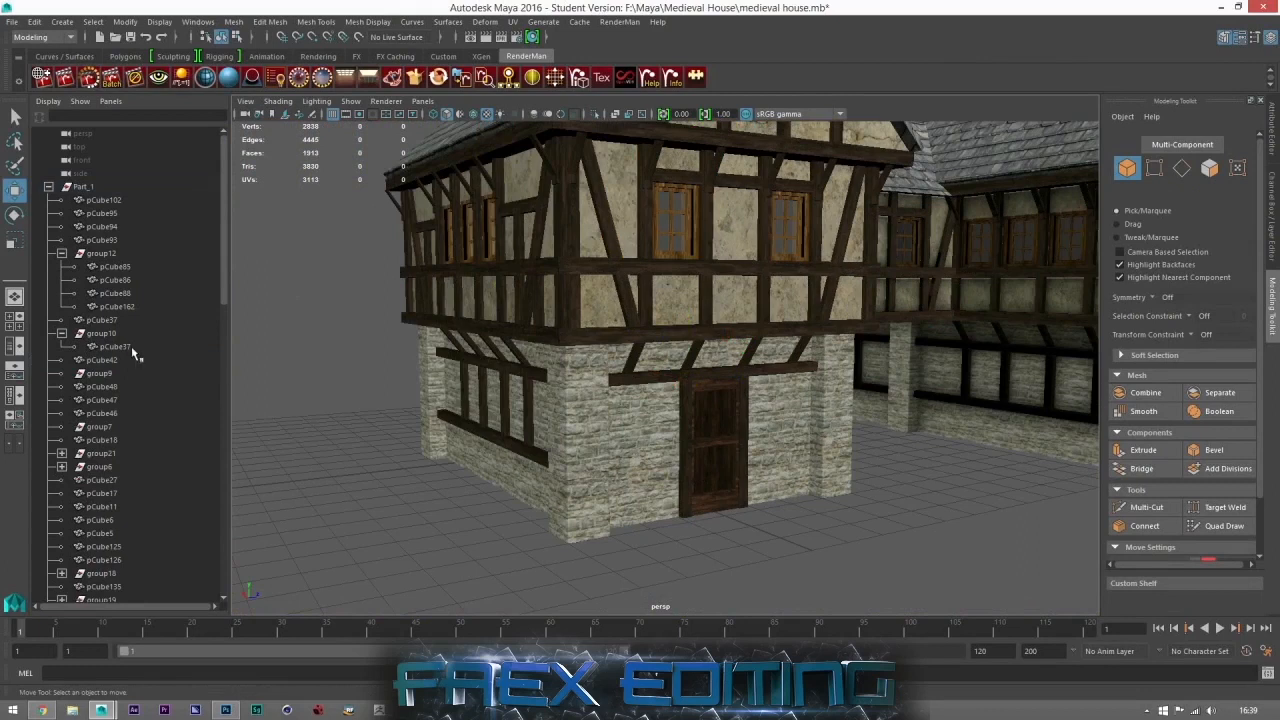
Step: Export the Part_1 group as an FBX to the Desktop, replacing the existing 12.fbx
{"action": "left_click", "coordinate": [101, 200]}
{"action": "left_click", "coordinate": [83, 187]}
{"action": "left_click_drag", "start_coordinate": [680, 375], "coordinate": [560, 382], "text": "alt"}
{"action": "left_click", "coordinate": [12, 21]}
{"action": "mouse_move", "coordinate": [65, 310]}
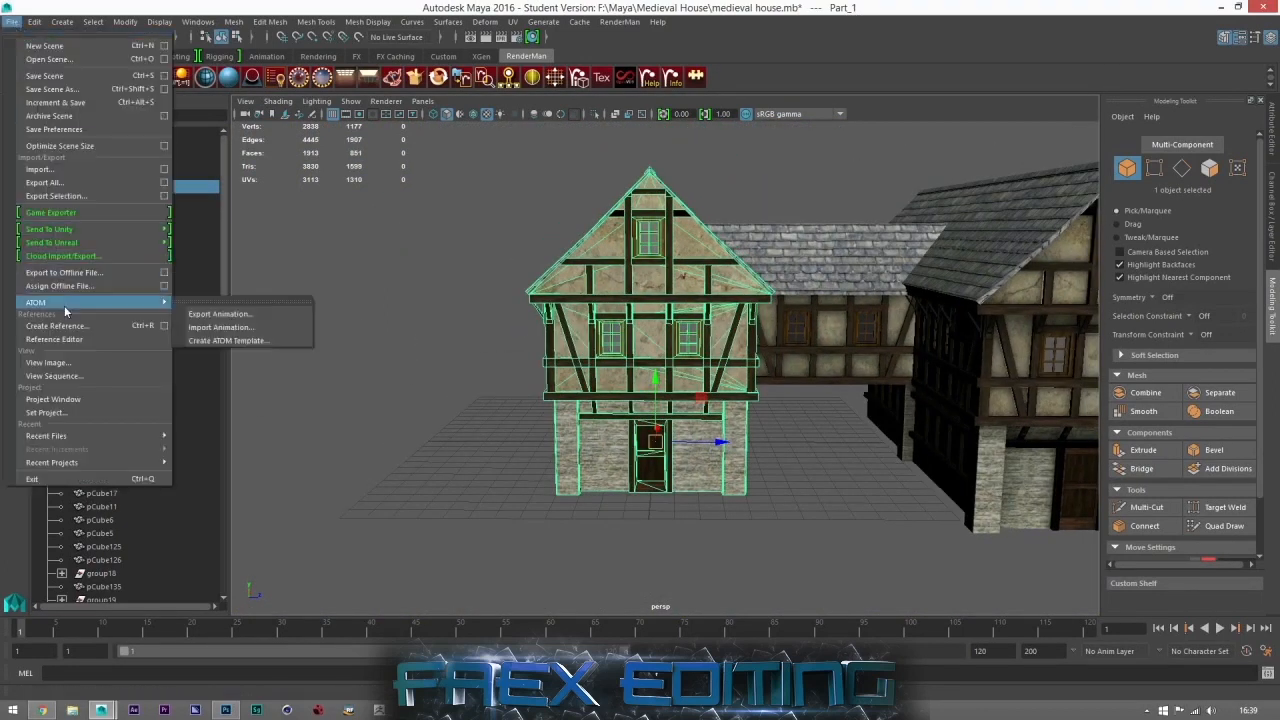
{"action": "left_click", "coordinate": [56, 196]}
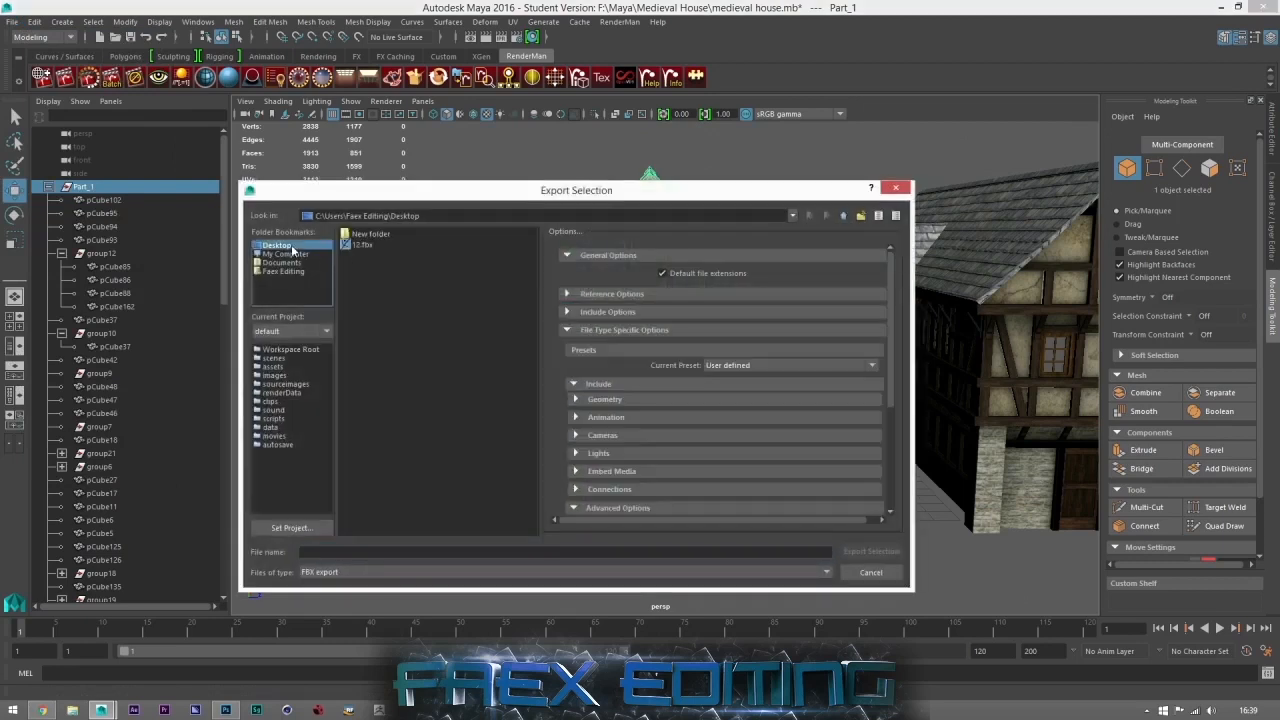
{"action": "left_click", "coordinate": [366, 245]}
{"action": "left_click", "coordinate": [866, 553]}
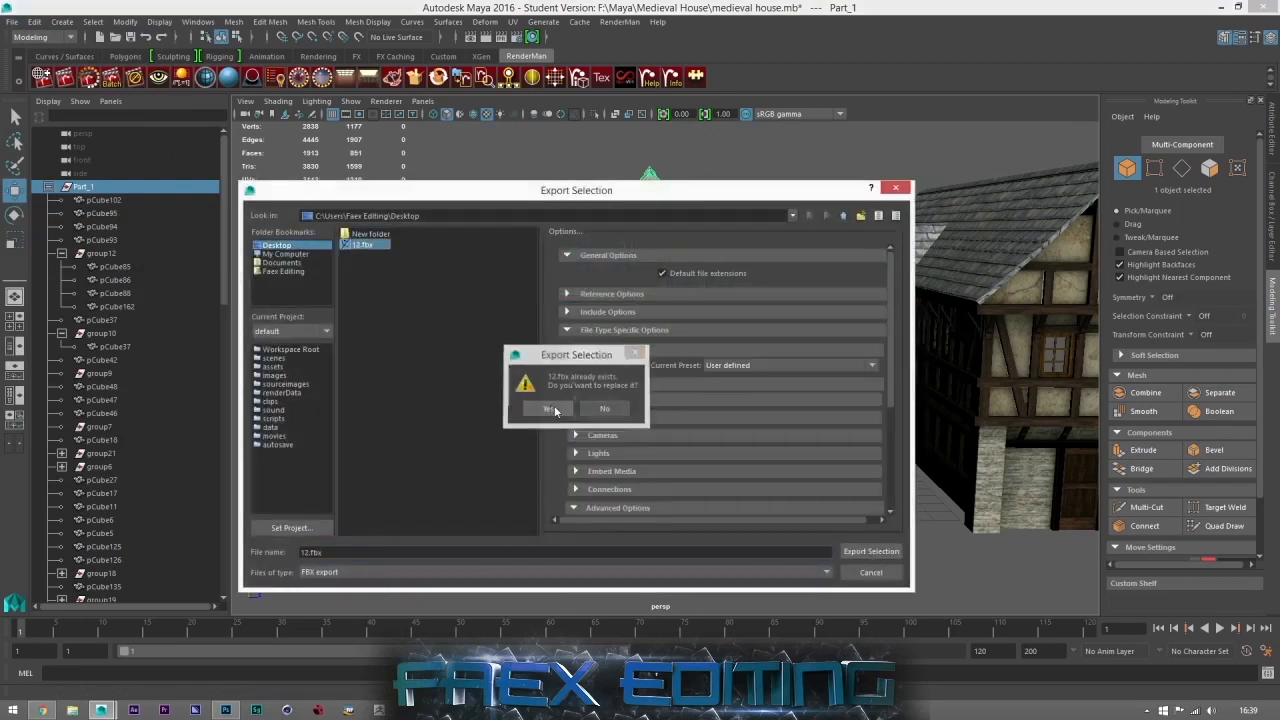
{"action": "left_click", "coordinate": [550, 408]}
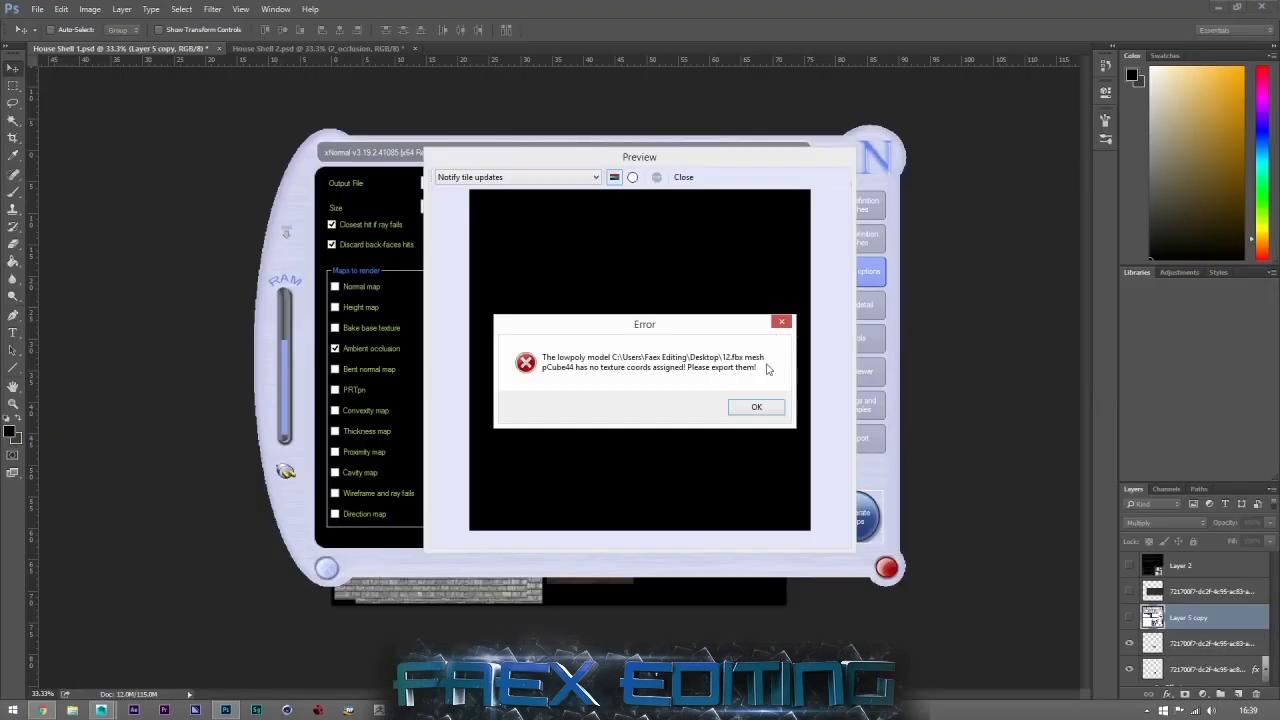
Step: Return to xNormal, reload 12.fbx from the Desktop as the bake mesh, and try to generate the ambient occlusion map
{"action": "left_click", "coordinate": [756, 407]}
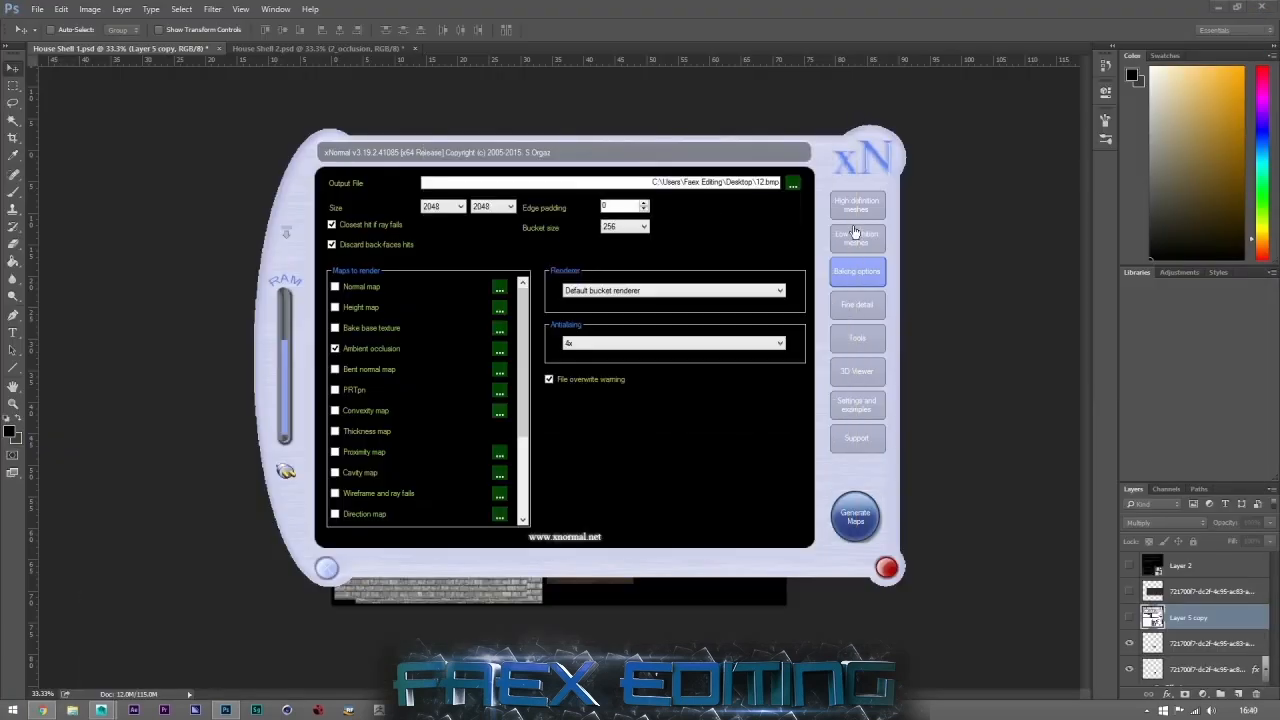
{"action": "left_click", "coordinate": [857, 204]}
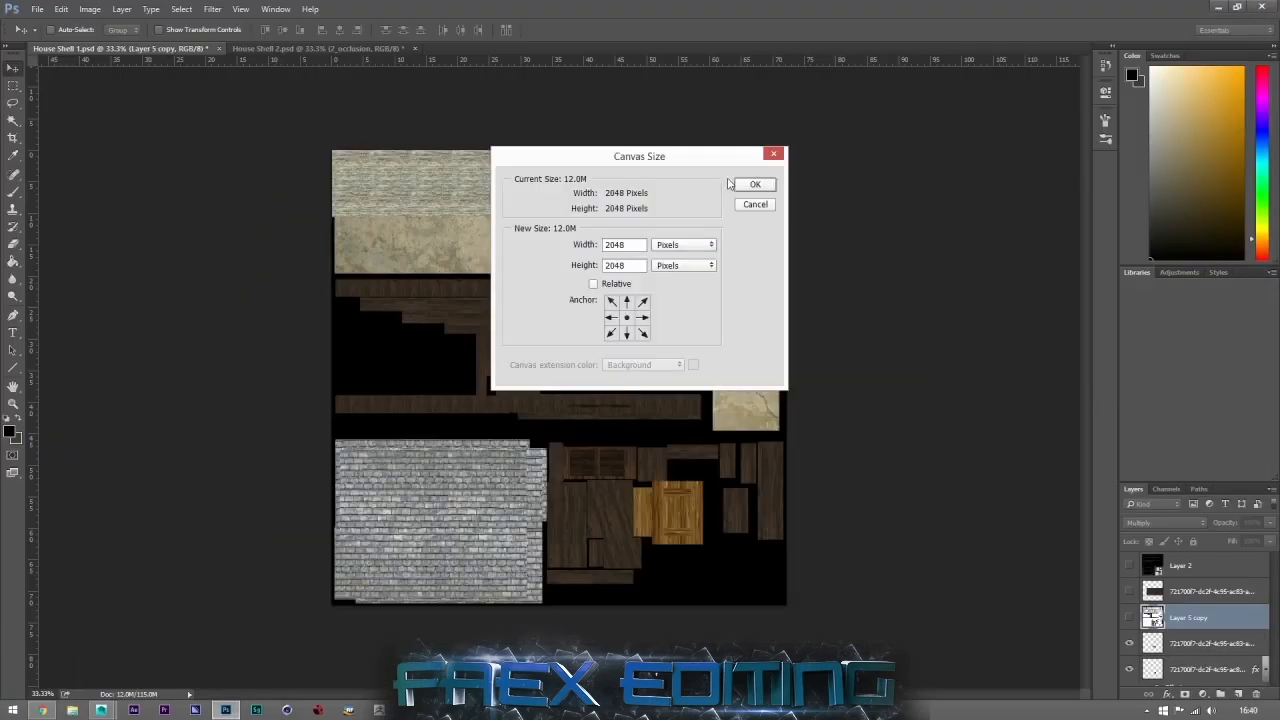
{"action": "left_click", "coordinate": [754, 207]}
{"action": "left_click", "coordinate": [1218, 7]}
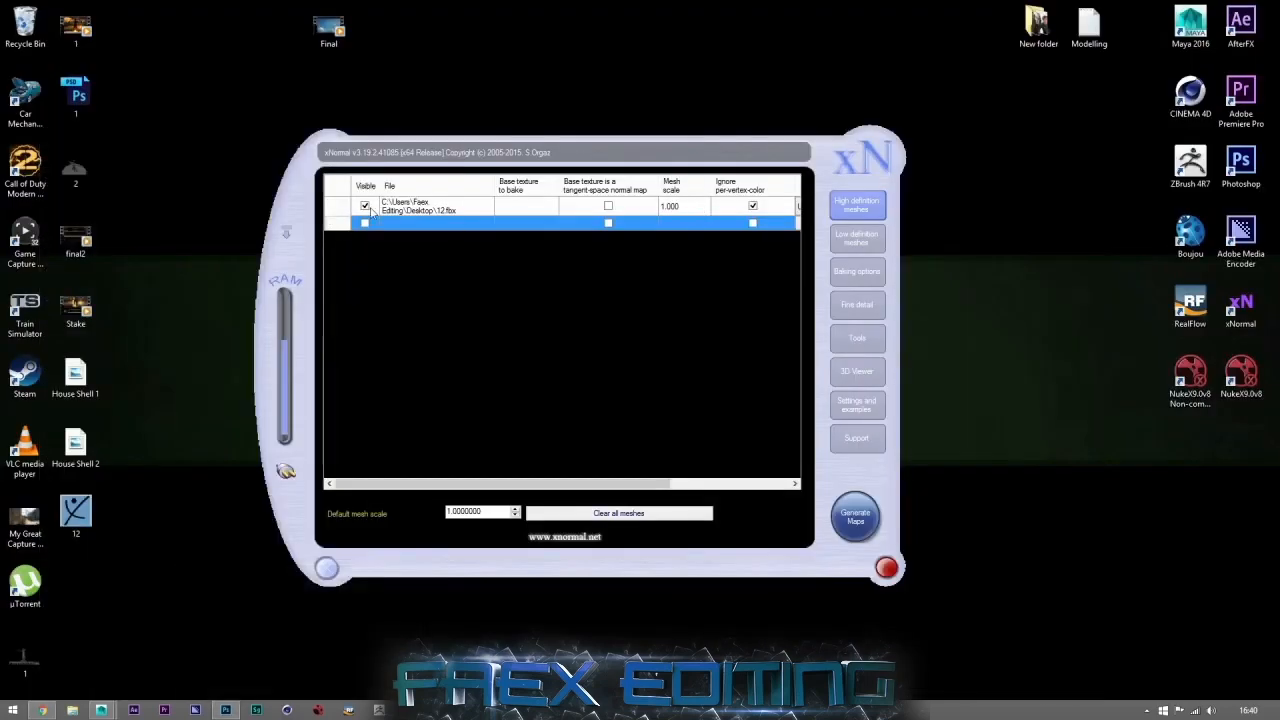
{"action": "left_click_drag", "start_coordinate": [62, 515], "coordinate": [509, 356]}
{"action": "left_click", "coordinate": [874, 238]}
{"action": "left_click", "coordinate": [858, 271]}
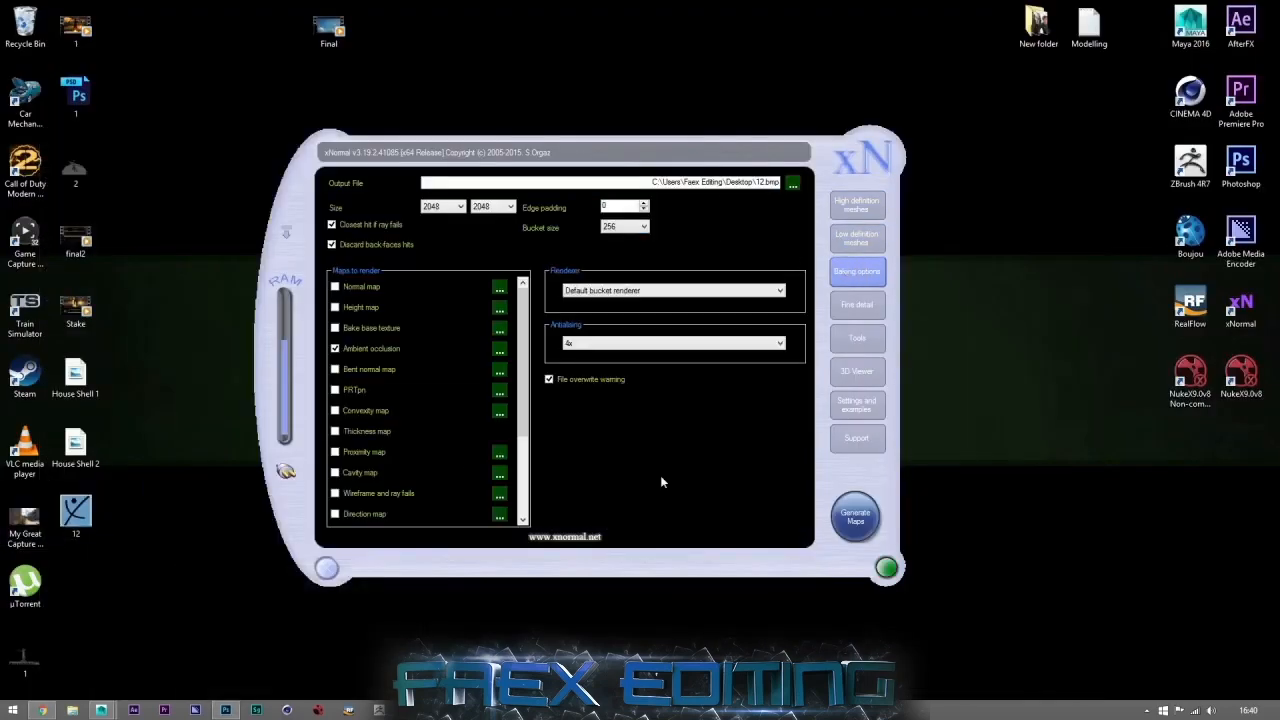
{"action": "left_click", "coordinate": [846, 537]}
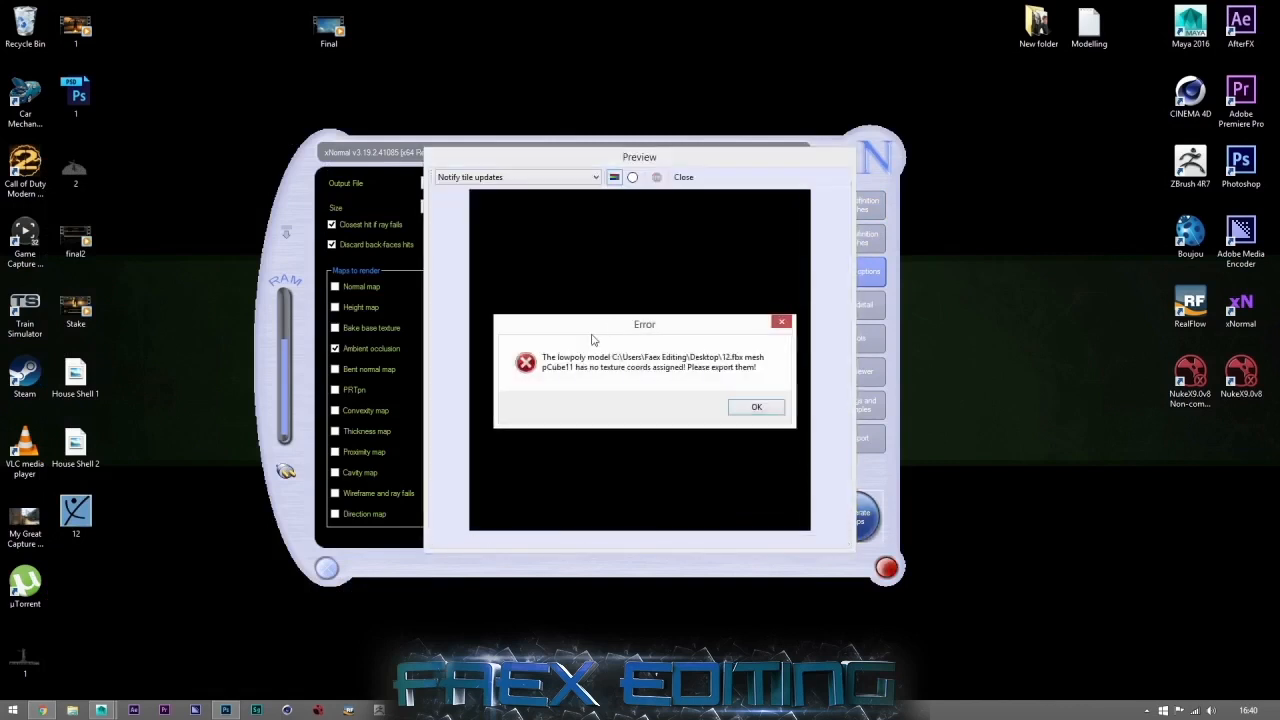
Step: Close the bake error, switch to Maya, and delete pCube11 from the Part_1 group
{"action": "left_click", "coordinate": [757, 406]}
{"action": "left_click", "coordinate": [198, 648]}
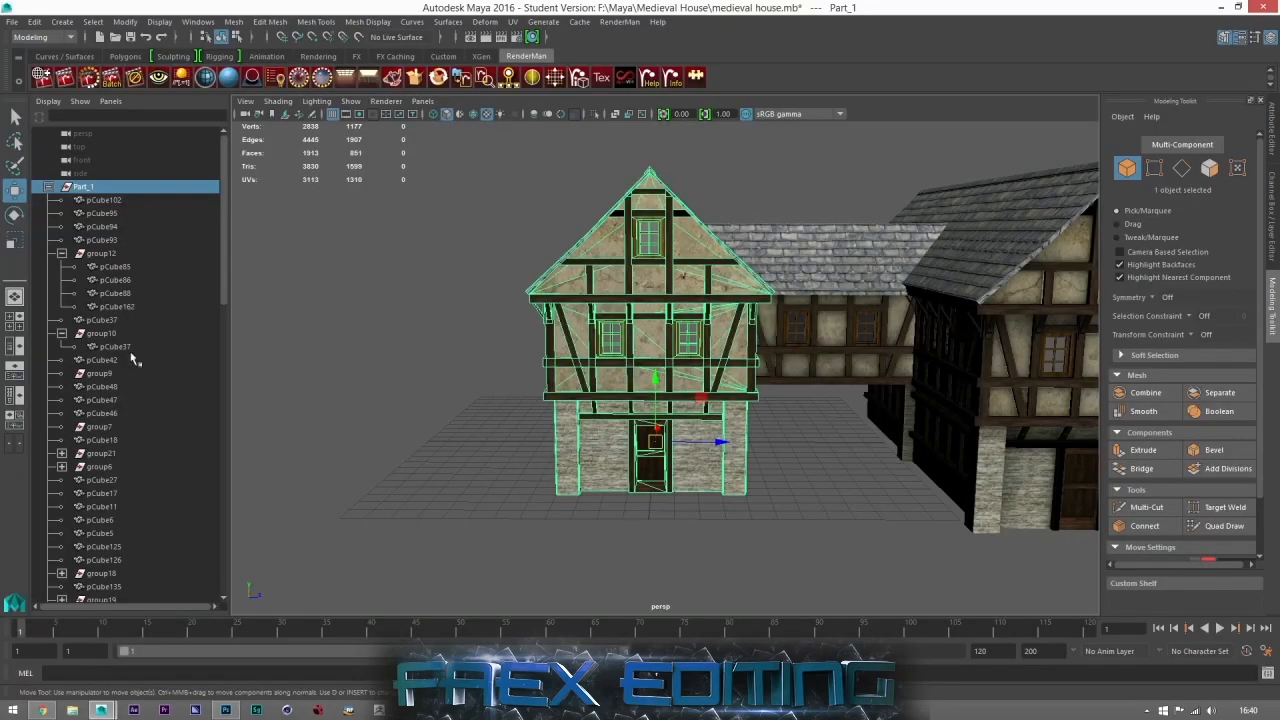
{"action": "left_click", "coordinate": [117, 508]}
{"action": "left_click_drag", "start_coordinate": [802, 404], "coordinate": [925, 383], "text": "alt"}
{"action": "scroll", "coordinate": [686, 354], "scroll_direction": "up", "scroll_amount": 5}
{"action": "scroll", "coordinate": [925, 383], "scroll_direction": "down", "scroll_amount": 5}
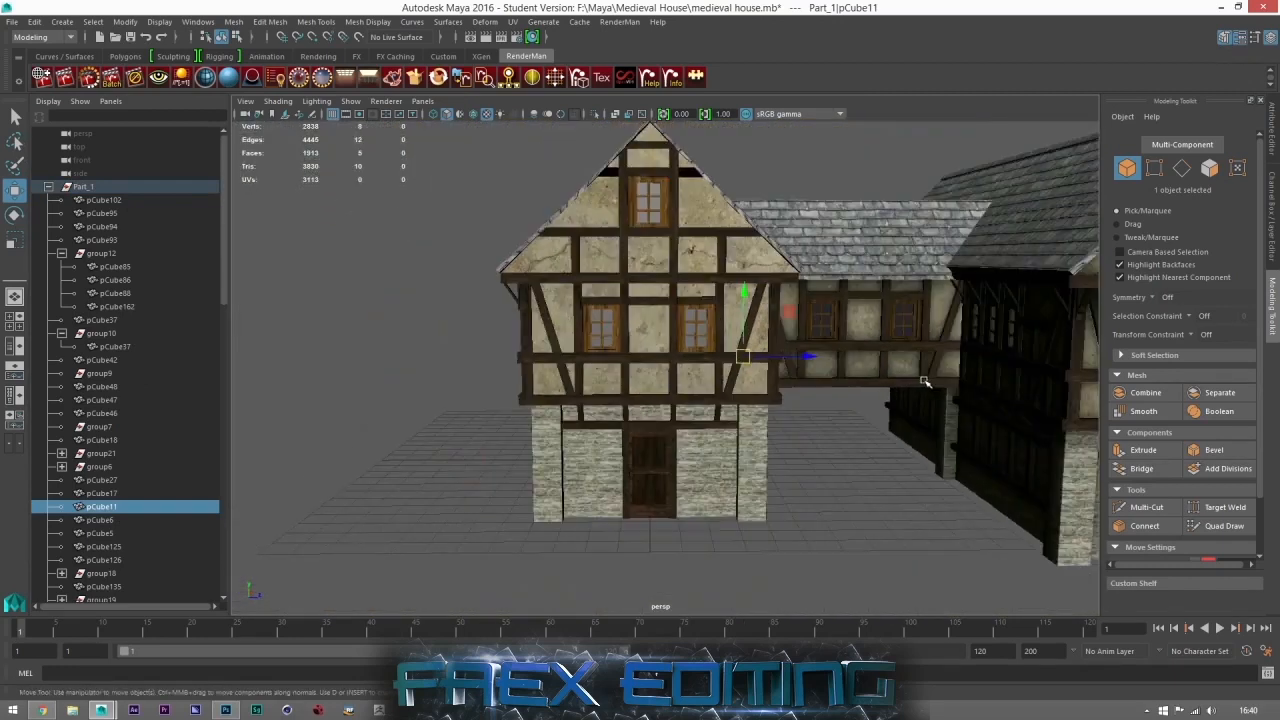
{"action": "left_click", "coordinate": [113, 505], "text": "ctrl"}
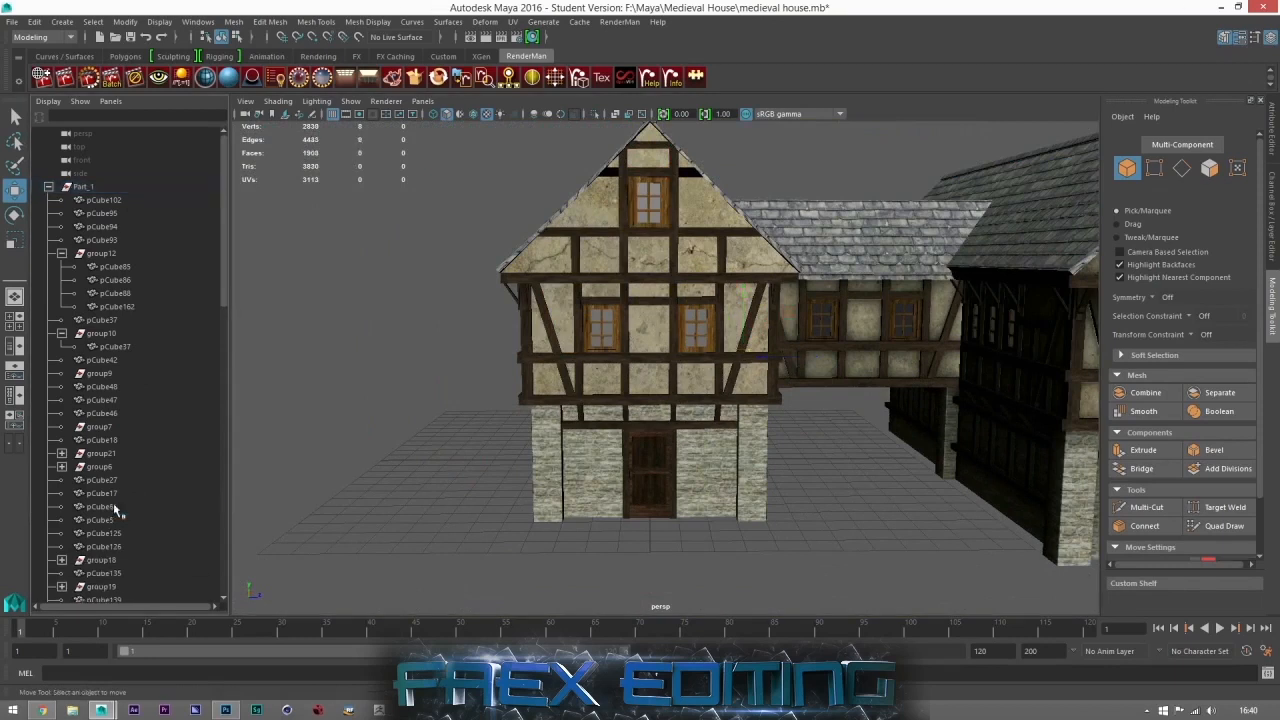
Step: Export the Part_1 group without pCube11 as FBX, overwriting 12.fbx on the Desktop
{"action": "left_click", "coordinate": [80, 188]}
{"action": "left_click", "coordinate": [13, 21]}
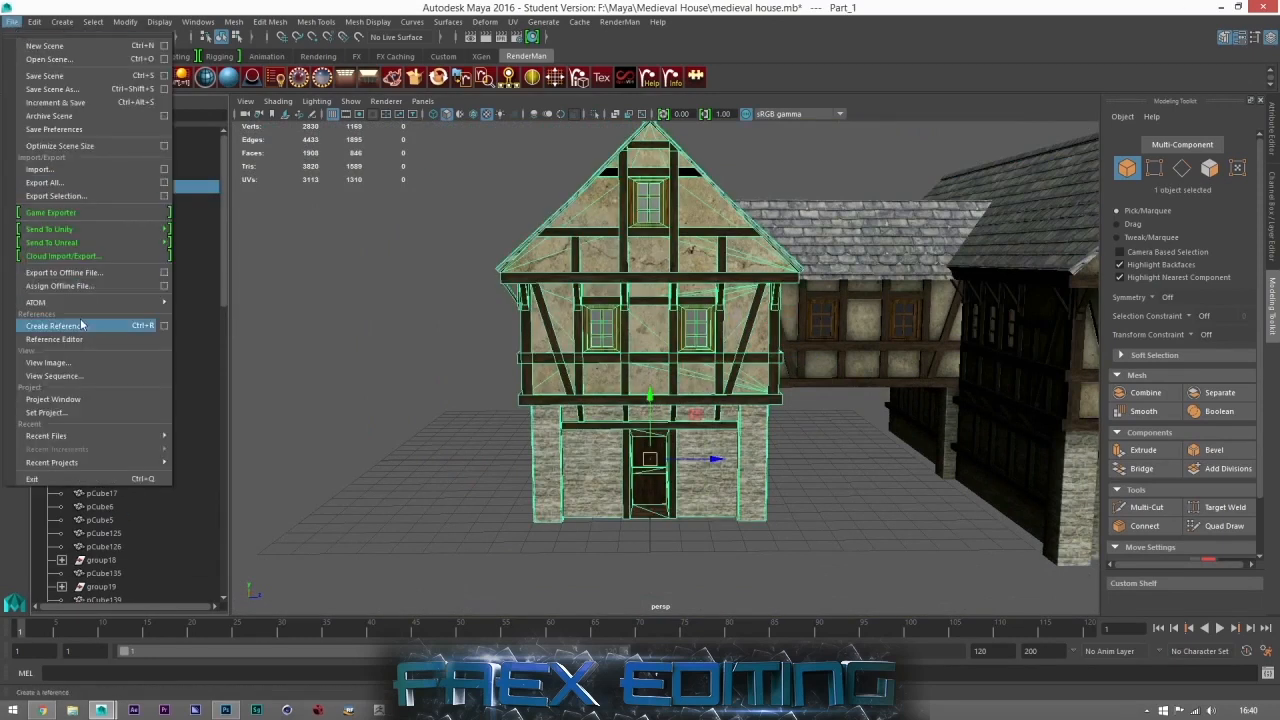
{"action": "left_click", "coordinate": [60, 212]}
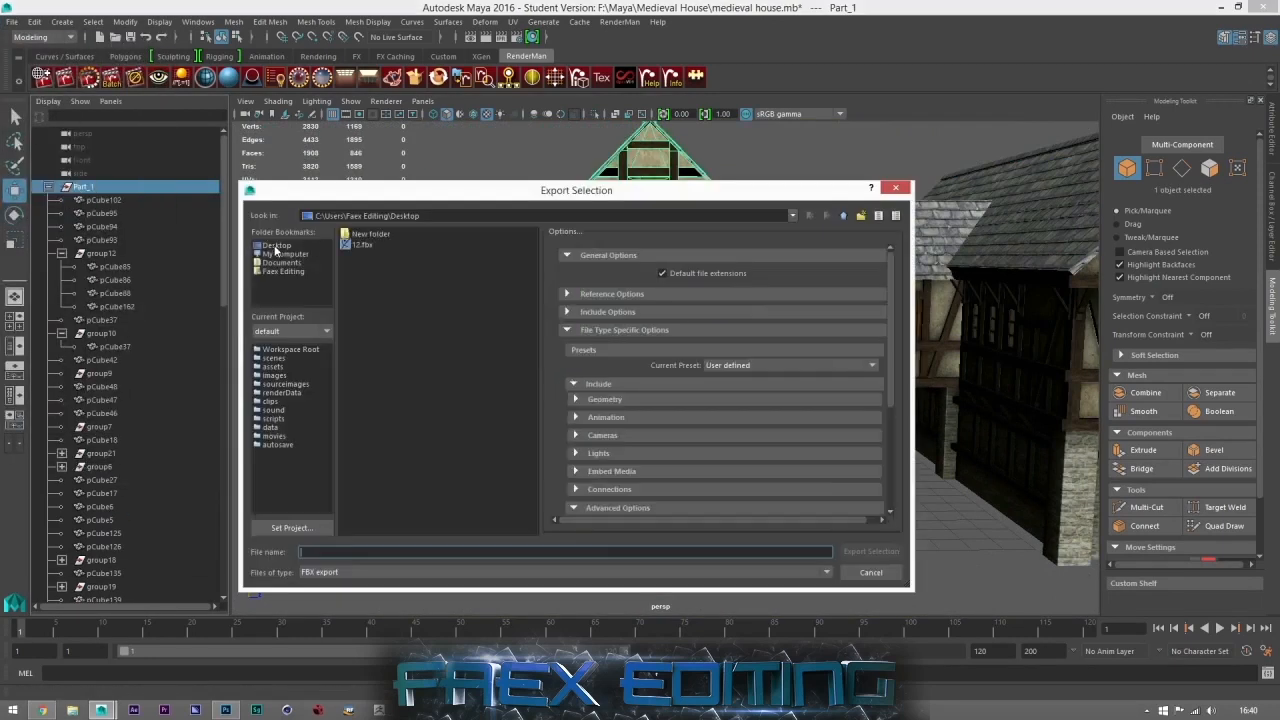
{"action": "left_click", "coordinate": [277, 246]}
{"action": "left_click", "coordinate": [362, 244]}
{"action": "left_click", "coordinate": [871, 551]}
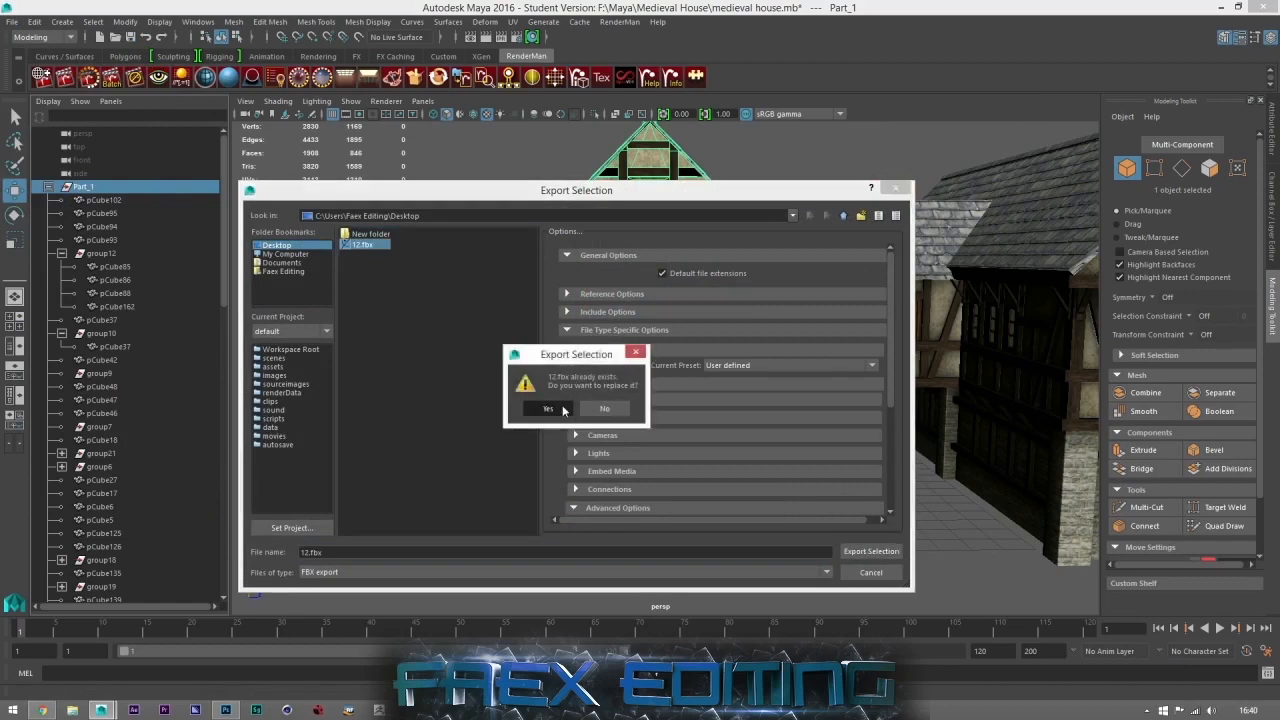
{"action": "left_click", "coordinate": [548, 409]}
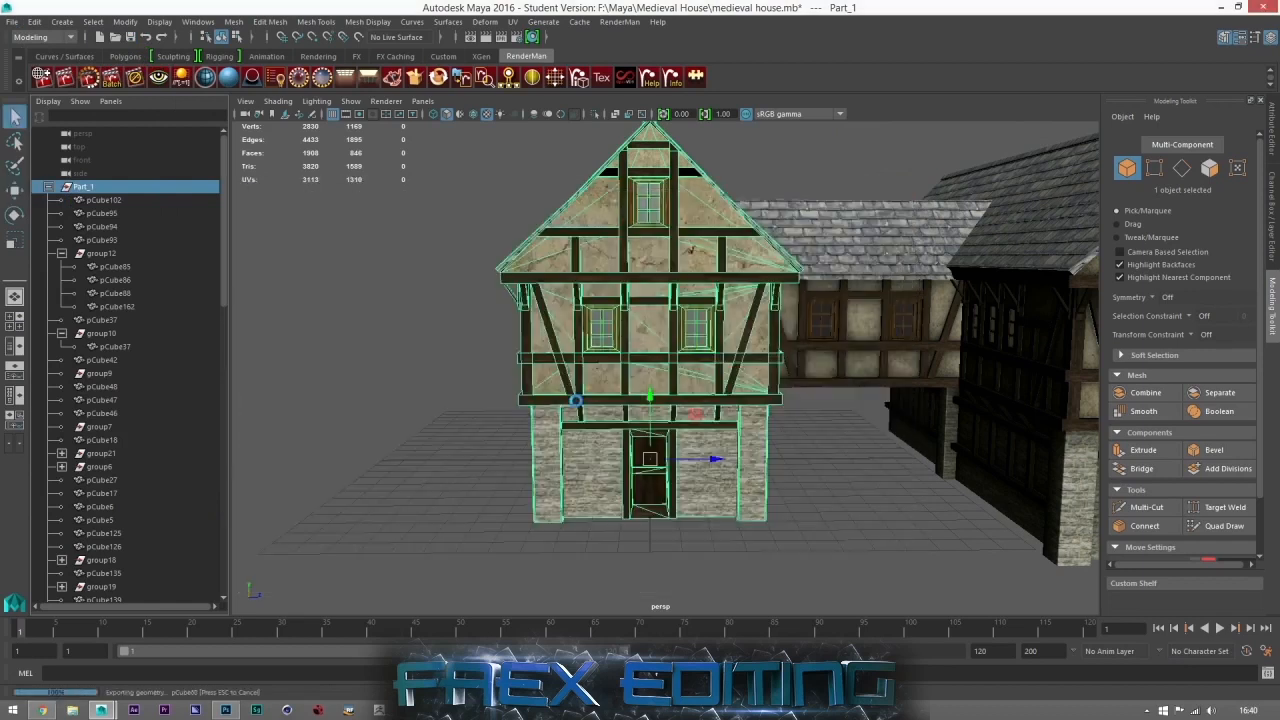
{"action": "left_click", "coordinate": [440, 446]}
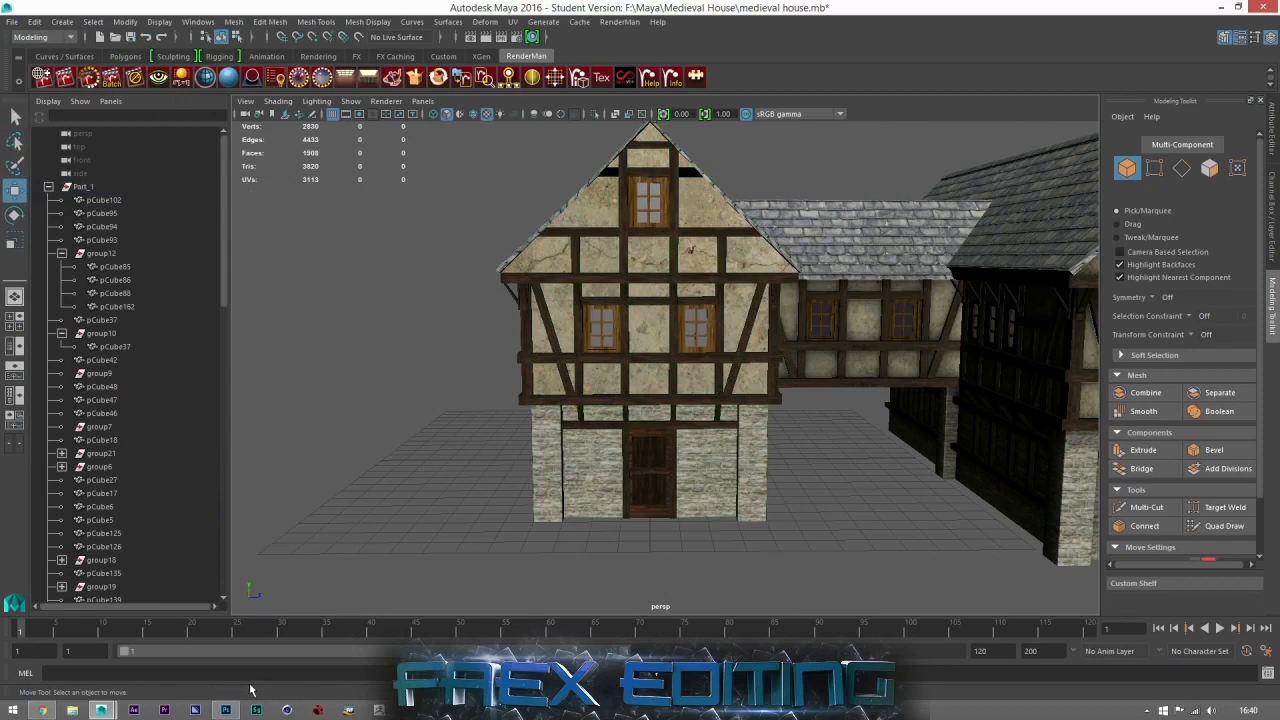
Step: Return to xNormal, close the old preview, reload the re-exported 12.fbx, and generate the ambient occlusion map
{"action": "left_click", "coordinate": [1221, 7]}
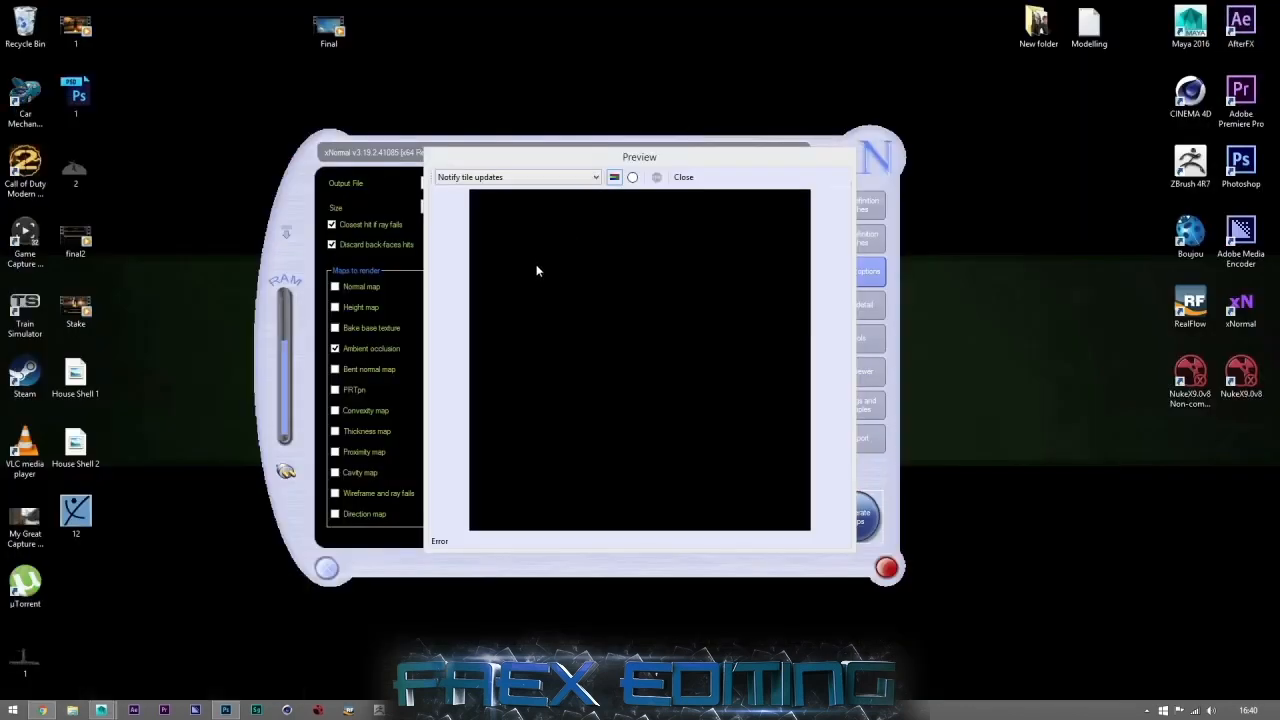
{"action": "left_click", "coordinate": [684, 177]}
{"action": "left_click", "coordinate": [845, 208]}
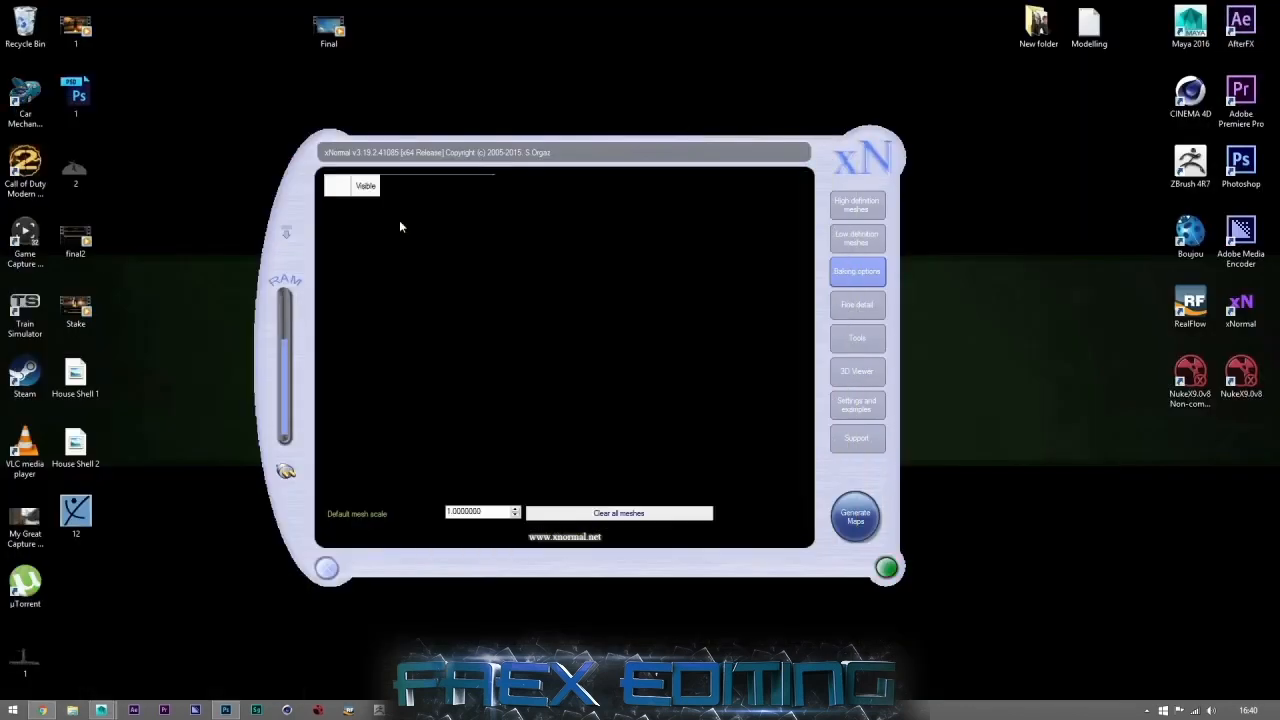
{"action": "left_click_drag", "start_coordinate": [75, 512], "coordinate": [560, 300]}
{"action": "left_click", "coordinate": [858, 287]}
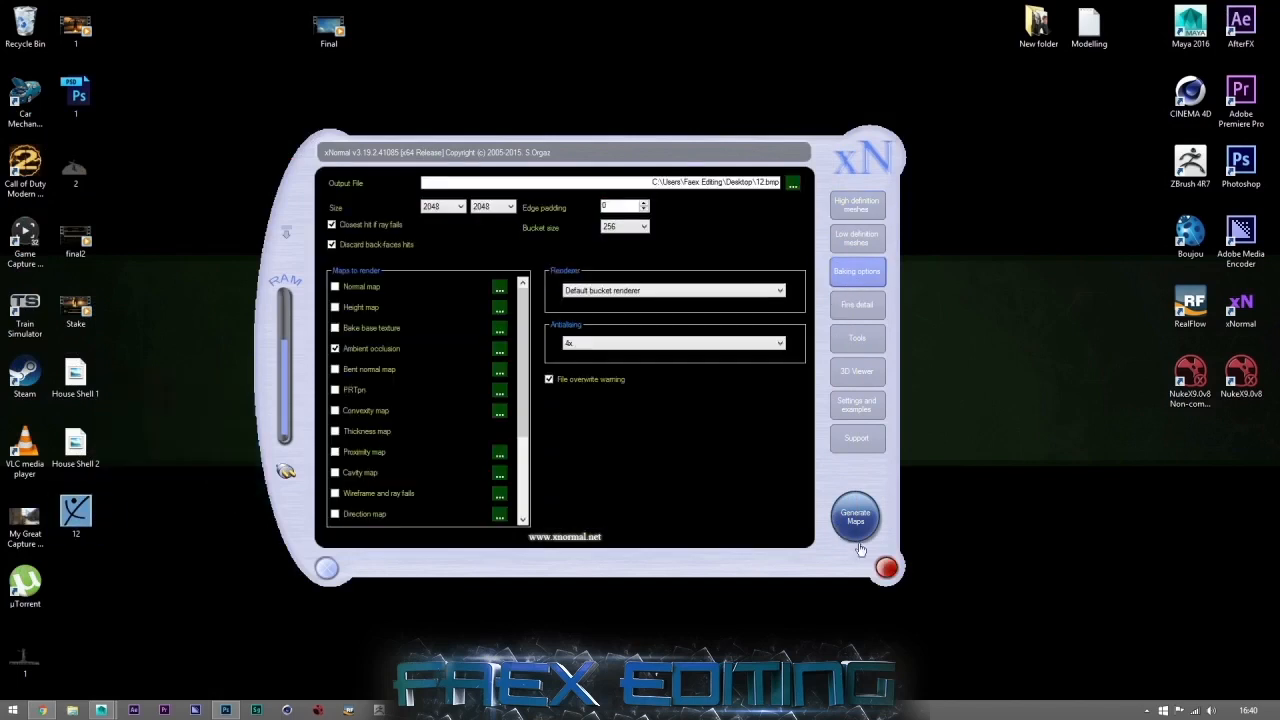
{"action": "left_click", "coordinate": [855, 517]}
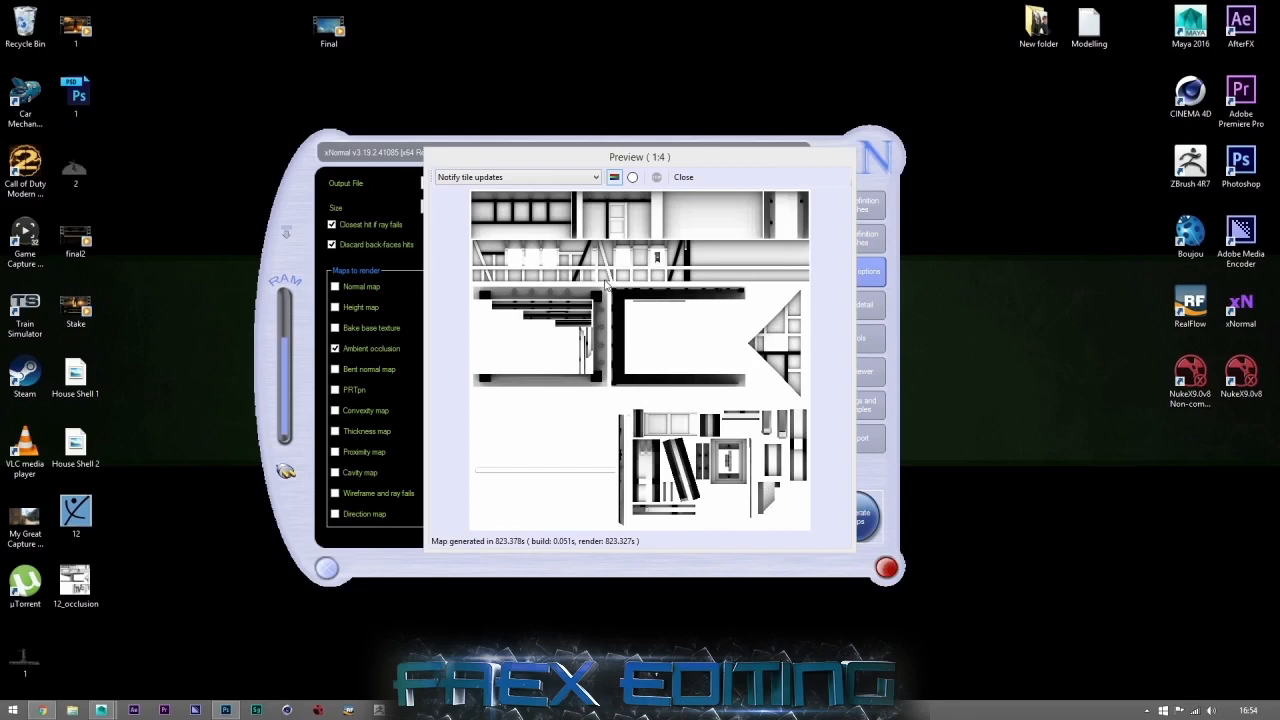
Step: Examine the baked occlusion map and the textured house model in Maya, and close the xNormal preview
{"action": "left_click_drag", "start_coordinate": [426, 151], "coordinate": [428, 158]}
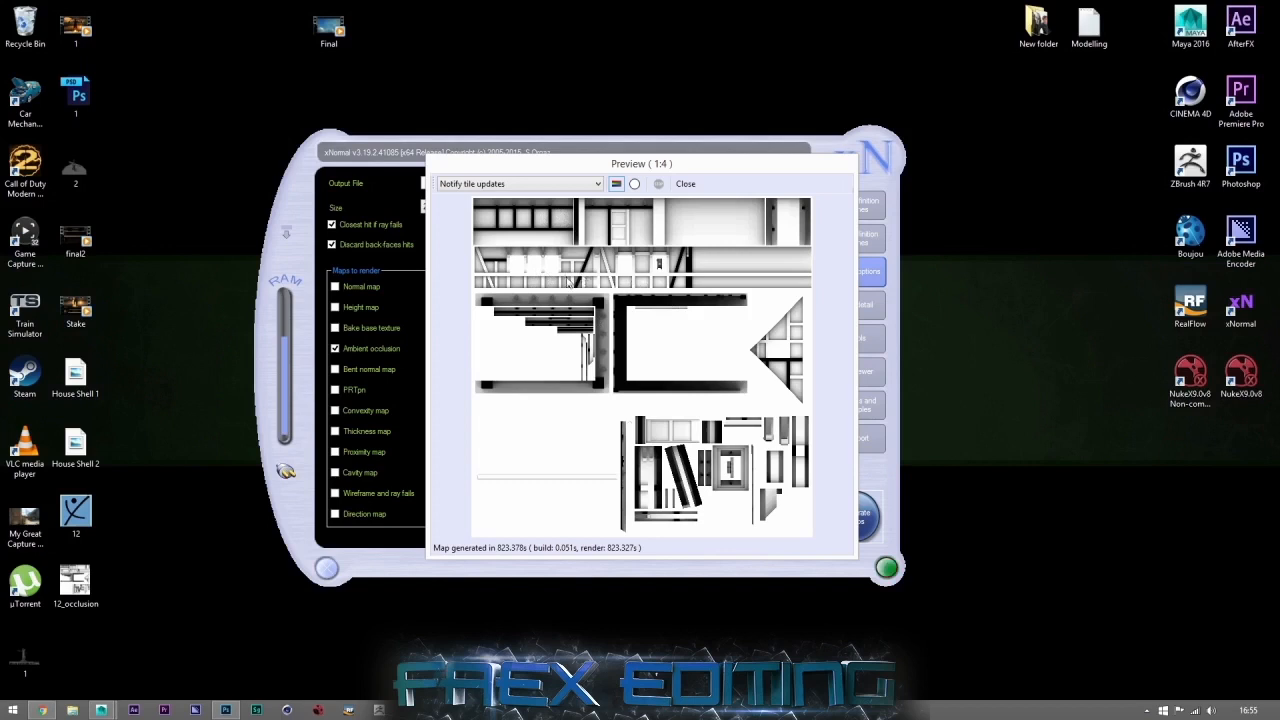
{"action": "left_click", "coordinate": [133, 709]}
{"action": "left_click", "coordinate": [229, 643]}
{"action": "middle_click_drag", "start_coordinate": [773, 436], "coordinate": [480, 420], "text": "alt"}
{"action": "right_click_drag", "start_coordinate": [480, 420], "coordinate": [657, 463], "text": "alt"}
{"action": "left_click_drag", "start_coordinate": [657, 463], "coordinate": [826, 387], "text": "alt"}
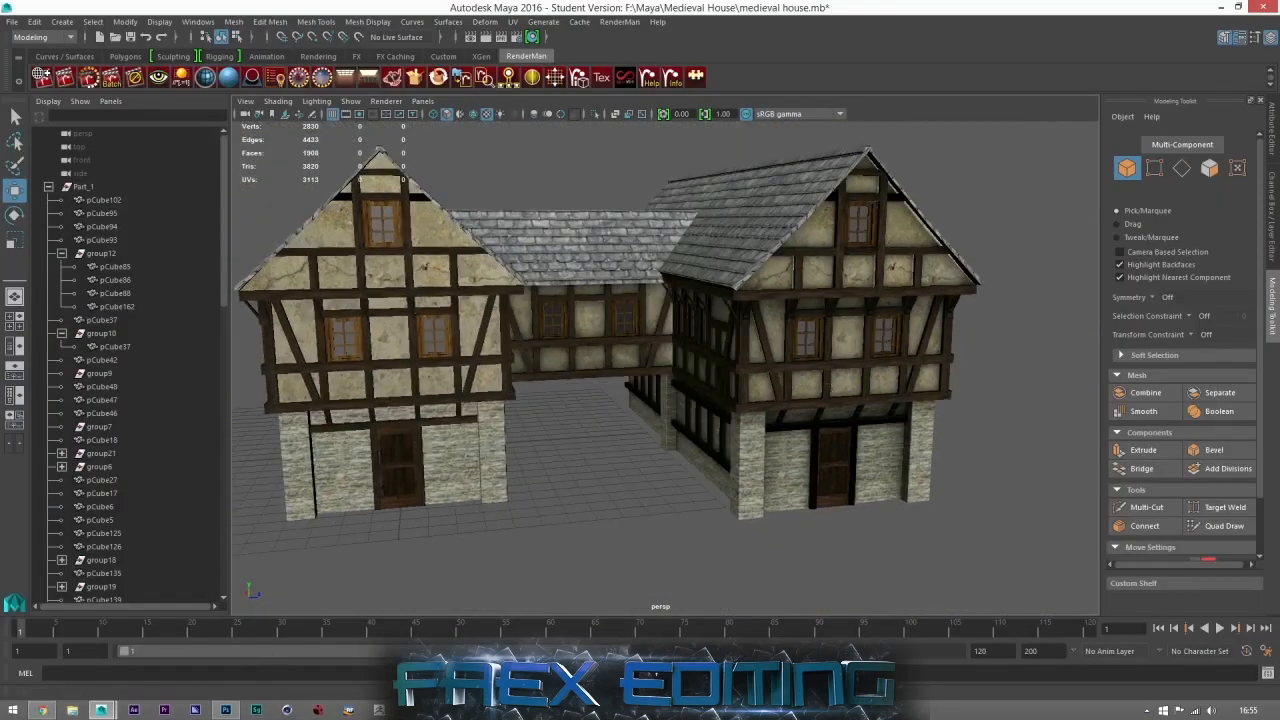
{"action": "left_click", "coordinate": [839, 709]}
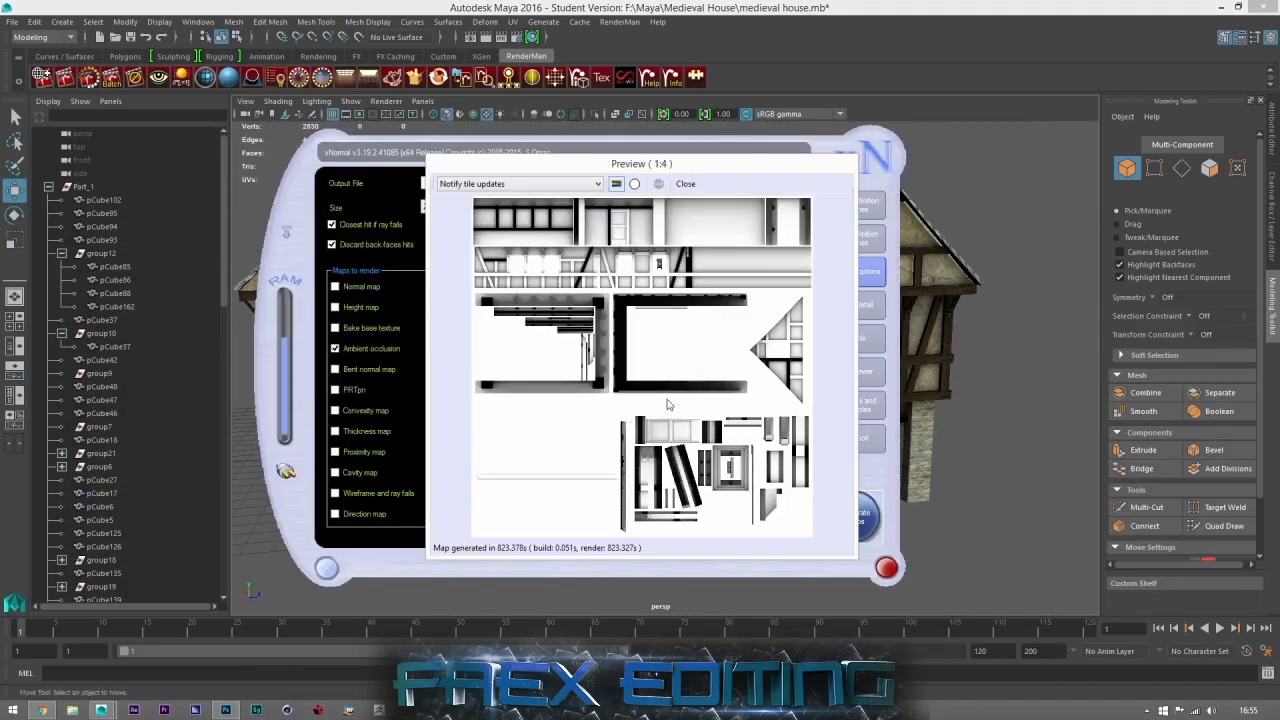
{"action": "left_click", "coordinate": [684, 185]}
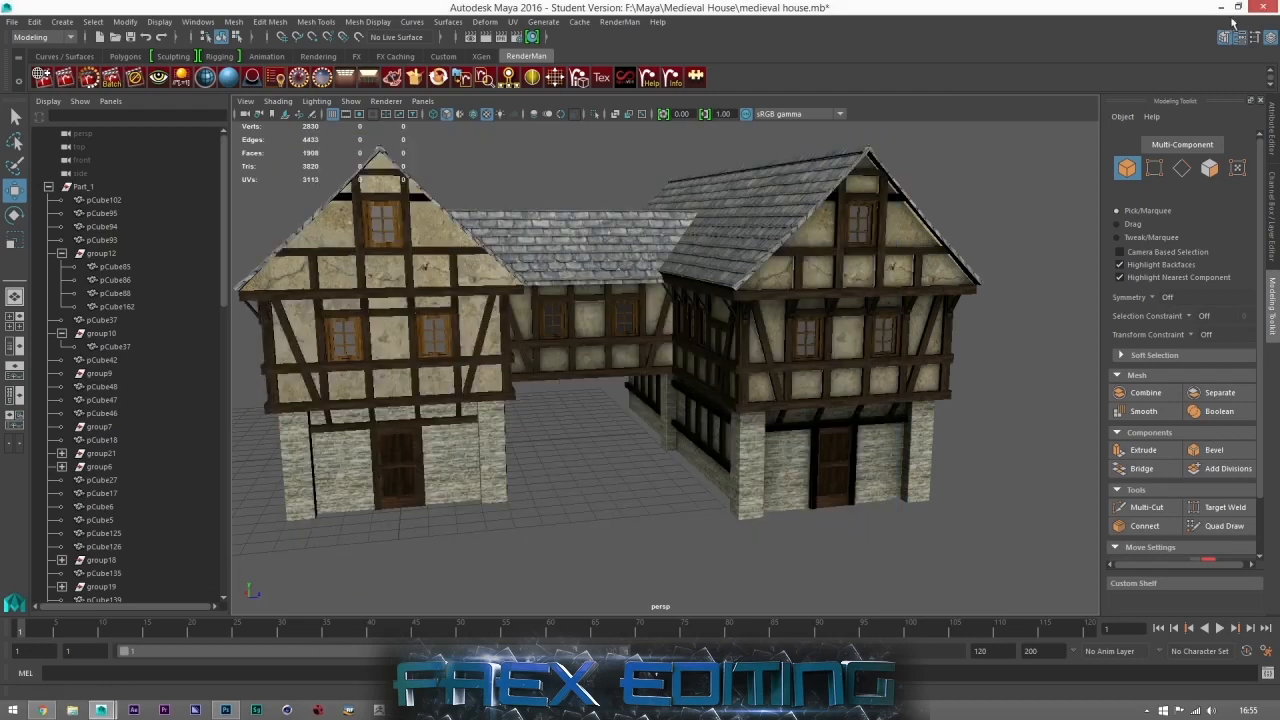
Step: Switch to Photoshop, show Layer 2 in House Shell 1.psd, and place the 12_occlusion image as an embedded layer
{"action": "left_click", "coordinate": [1219, 7]}
{"action": "left_click", "coordinate": [226, 710]}
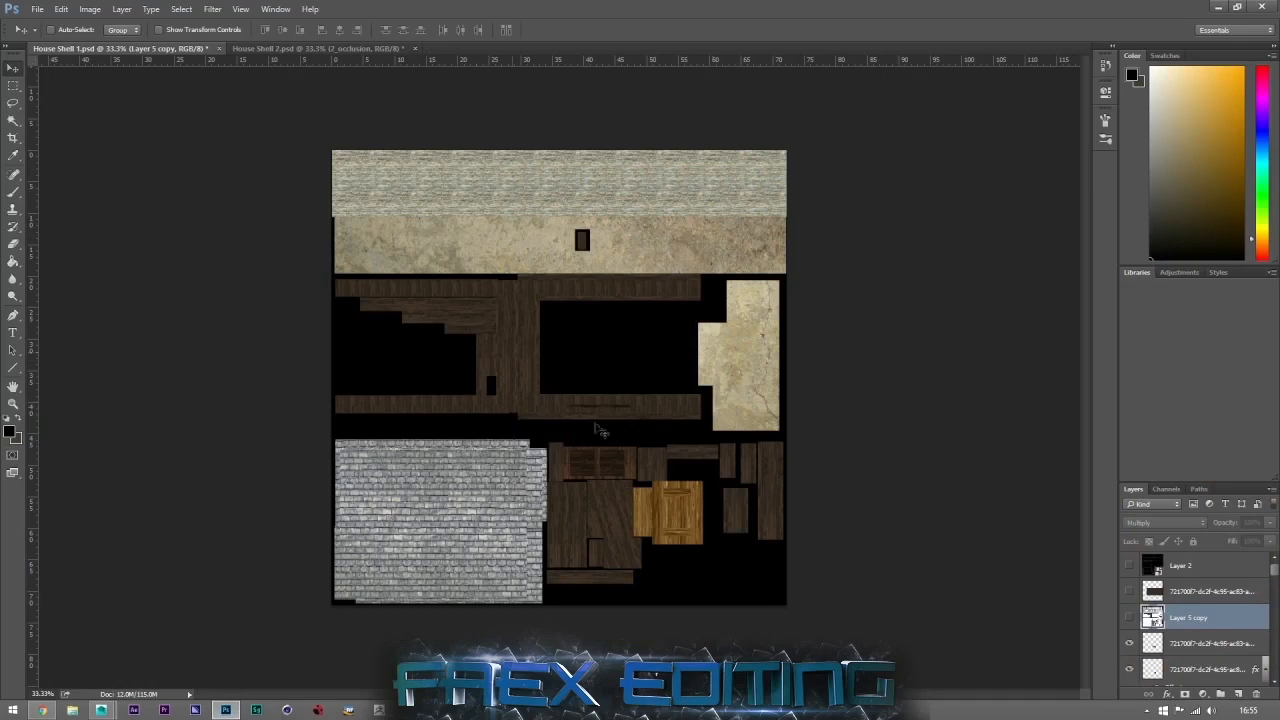
{"action": "left_click", "coordinate": [1130, 566]}
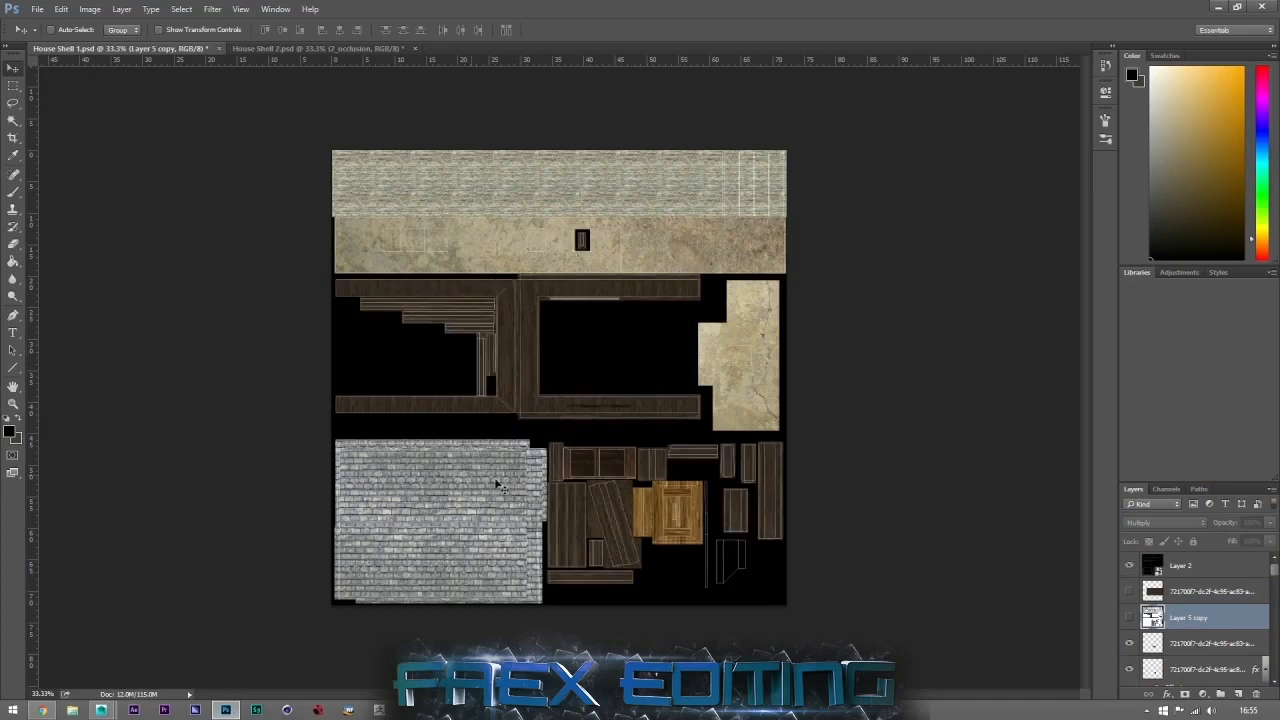
{"action": "left_click", "coordinate": [37, 9]}
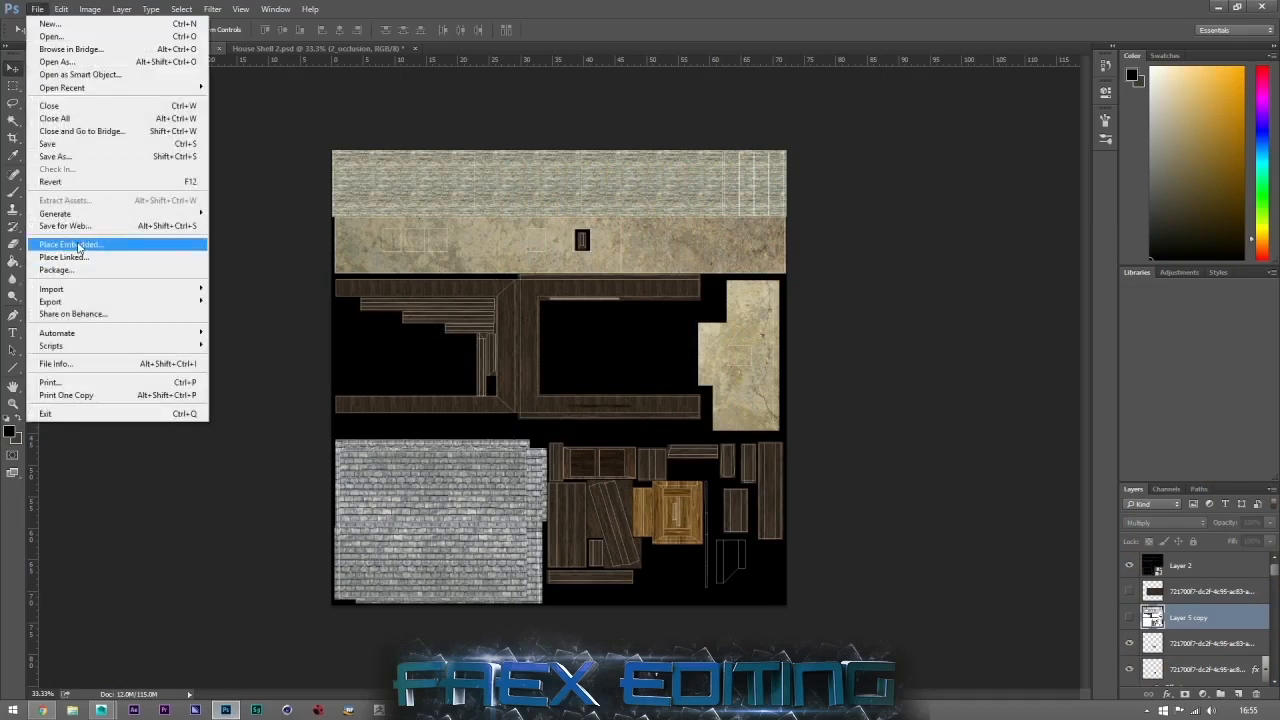
{"action": "left_click", "coordinate": [78, 247]}
{"action": "left_click", "coordinate": [538, 302]}
{"action": "left_click", "coordinate": [553, 440]}
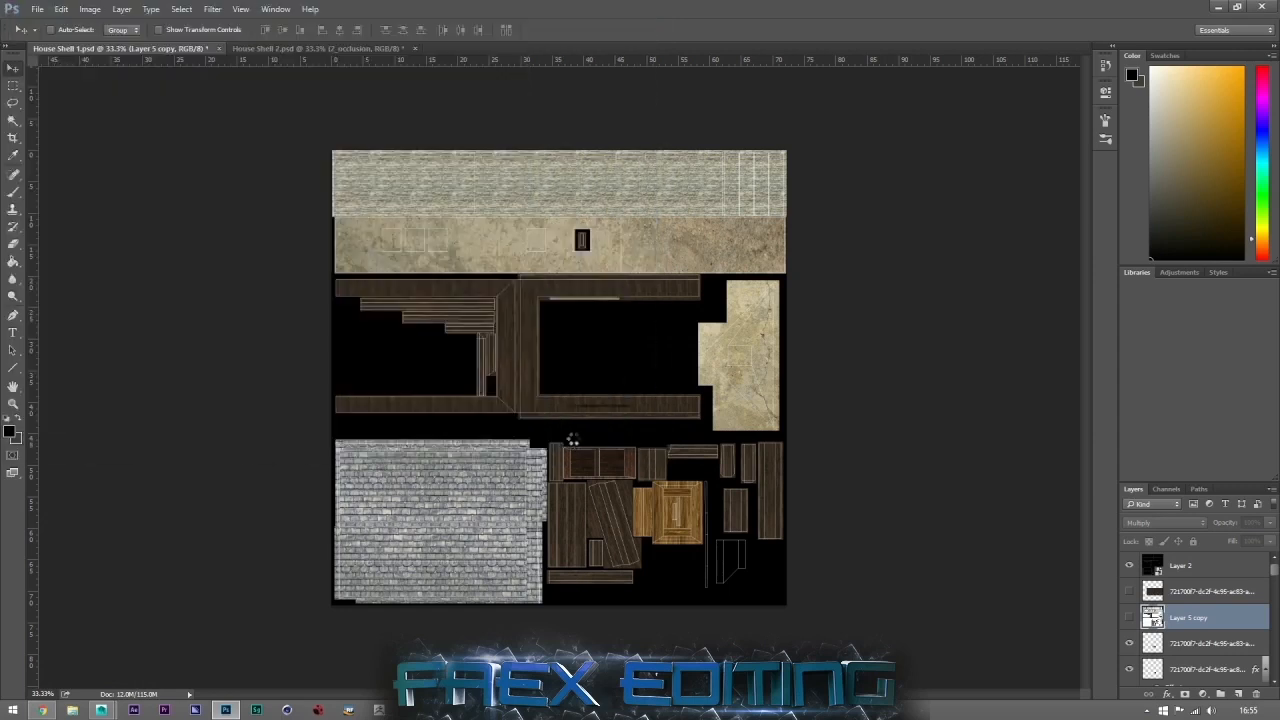
{"action": "left_click", "coordinate": [470, 29]}
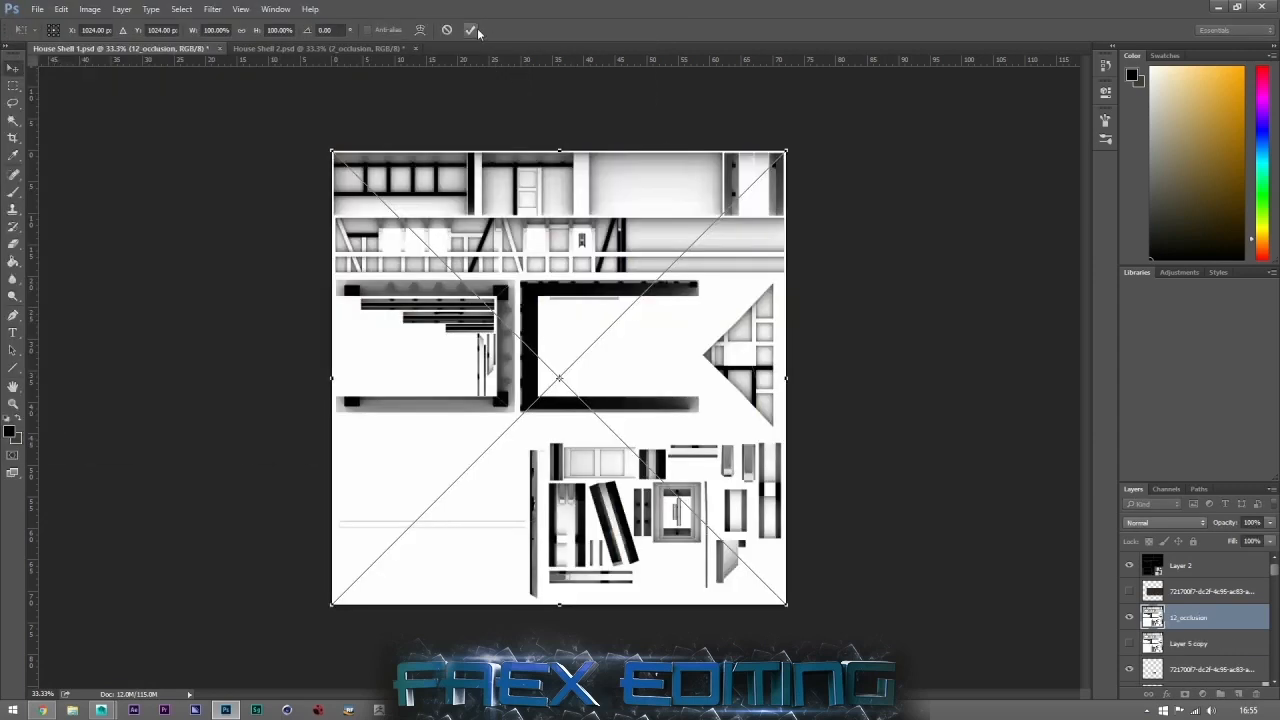
Step: Move the 12_occlusion layer directly below Layer 2 and delete Layer 5 copy
{"action": "left_click_drag", "start_coordinate": [1178, 620], "coordinate": [1188, 587]}
{"action": "left_click", "coordinate": [1210, 643]}
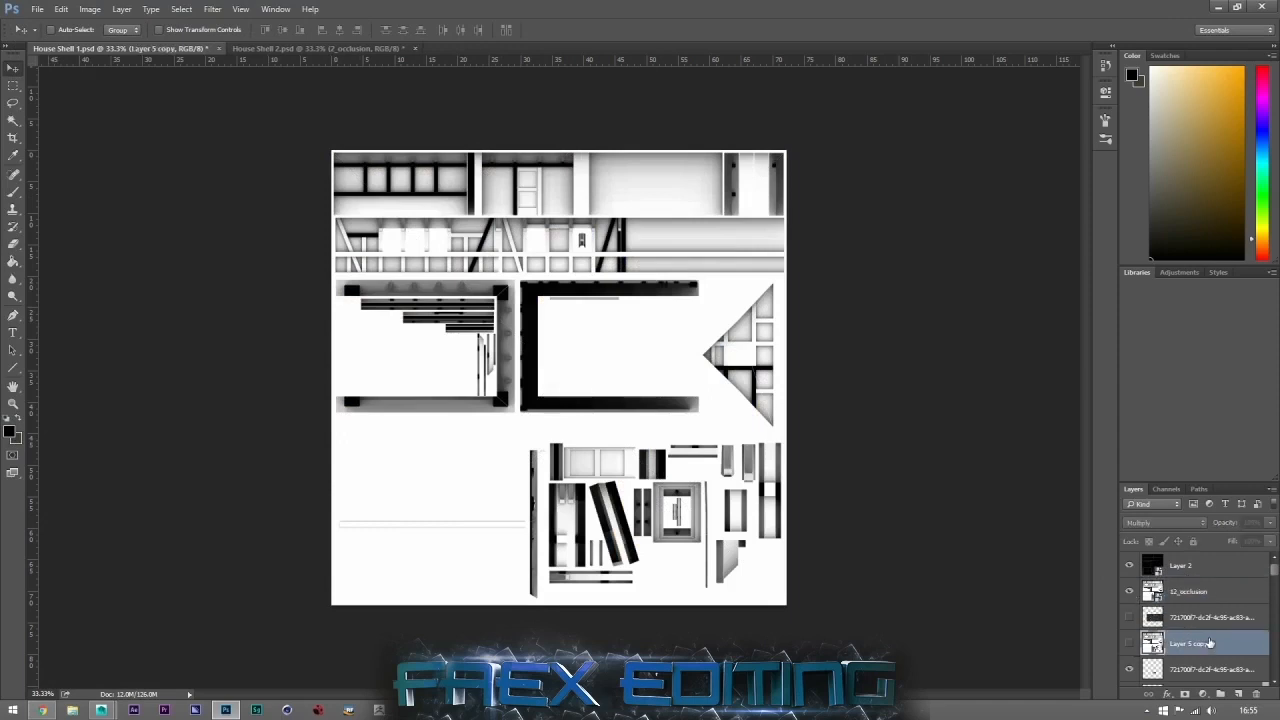
{"action": "key", "text": "Delete"}
Step: Set the 12_occlusion layer's blend mode to Multiply, and hide Layer 2 and 12_occlusion to compare the texture without them
{"action": "left_click", "coordinate": [1219, 594]}
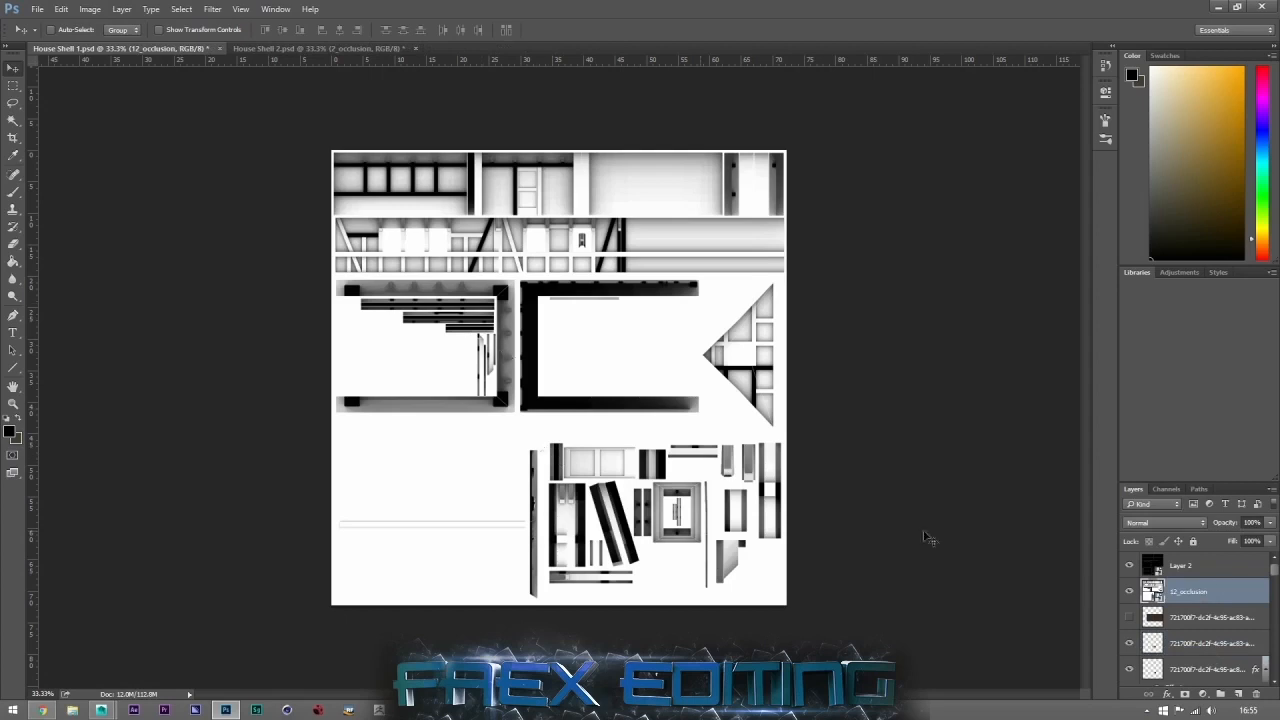
{"action": "left_click", "coordinate": [1146, 526]}
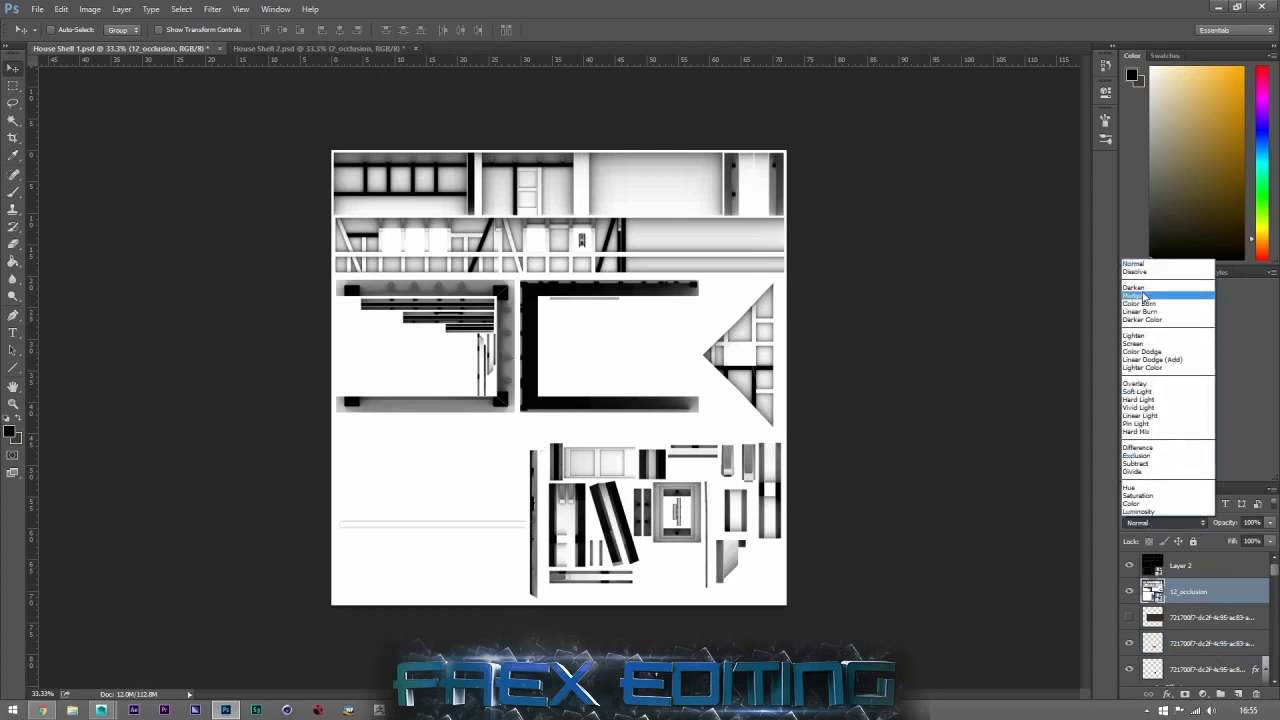
{"action": "left_click", "coordinate": [1144, 296]}
{"action": "left_click", "coordinate": [1128, 566]}
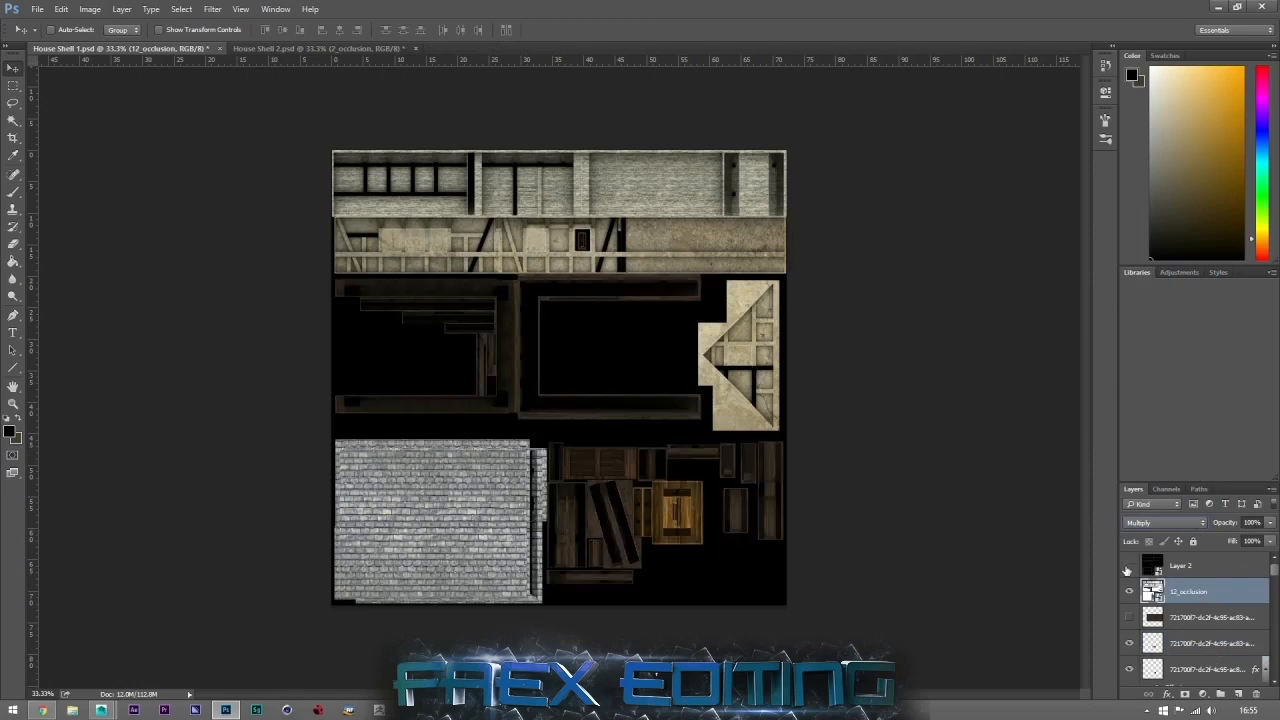
{"action": "left_click", "coordinate": [1130, 593]}
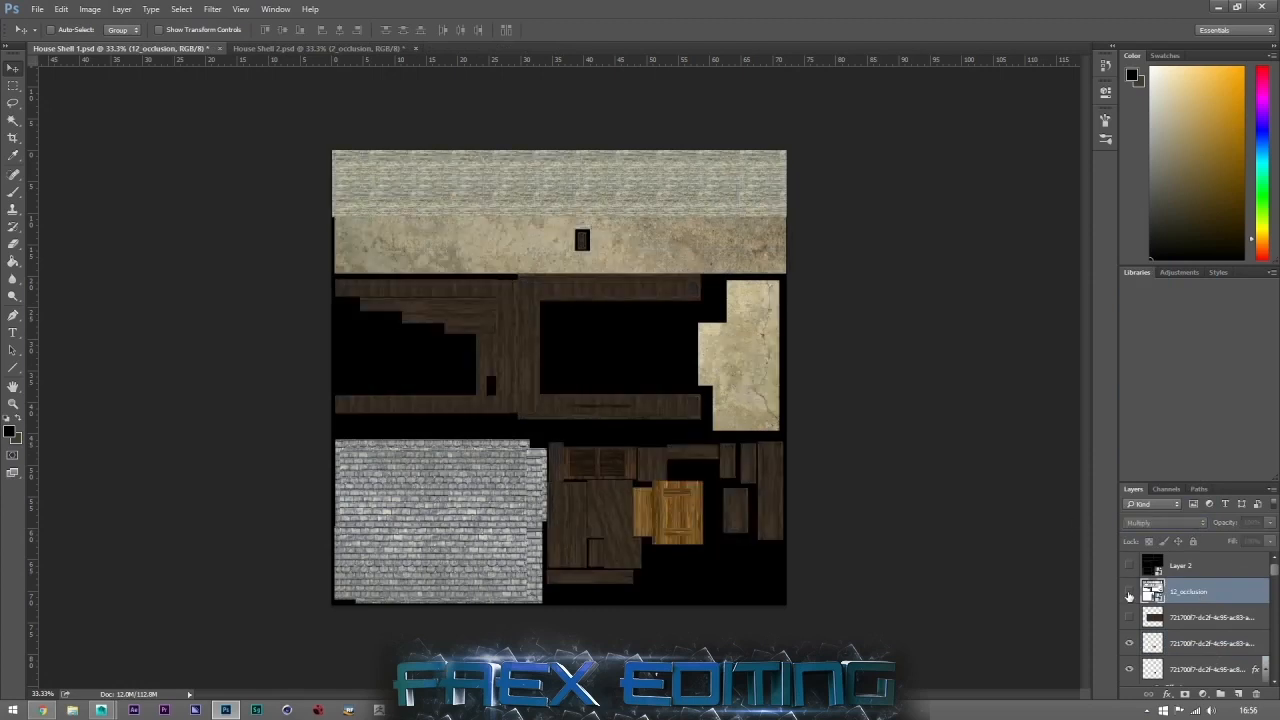
Step: Show the 12_occlusion layer again and save the texture to the Desktop as a 24 bits/pixel Targa named House Shell 1 final
{"action": "left_click", "coordinate": [1130, 593]}
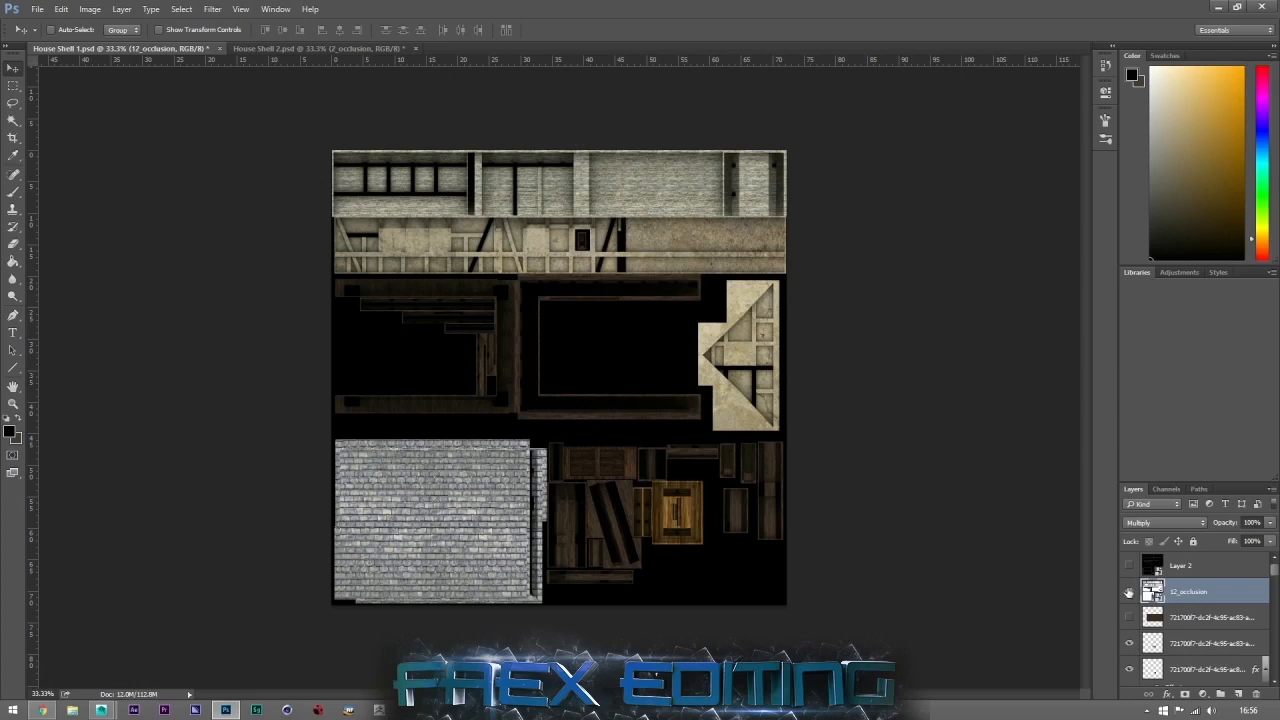
{"action": "left_click", "coordinate": [37, 9]}
{"action": "left_click", "coordinate": [62, 157]}
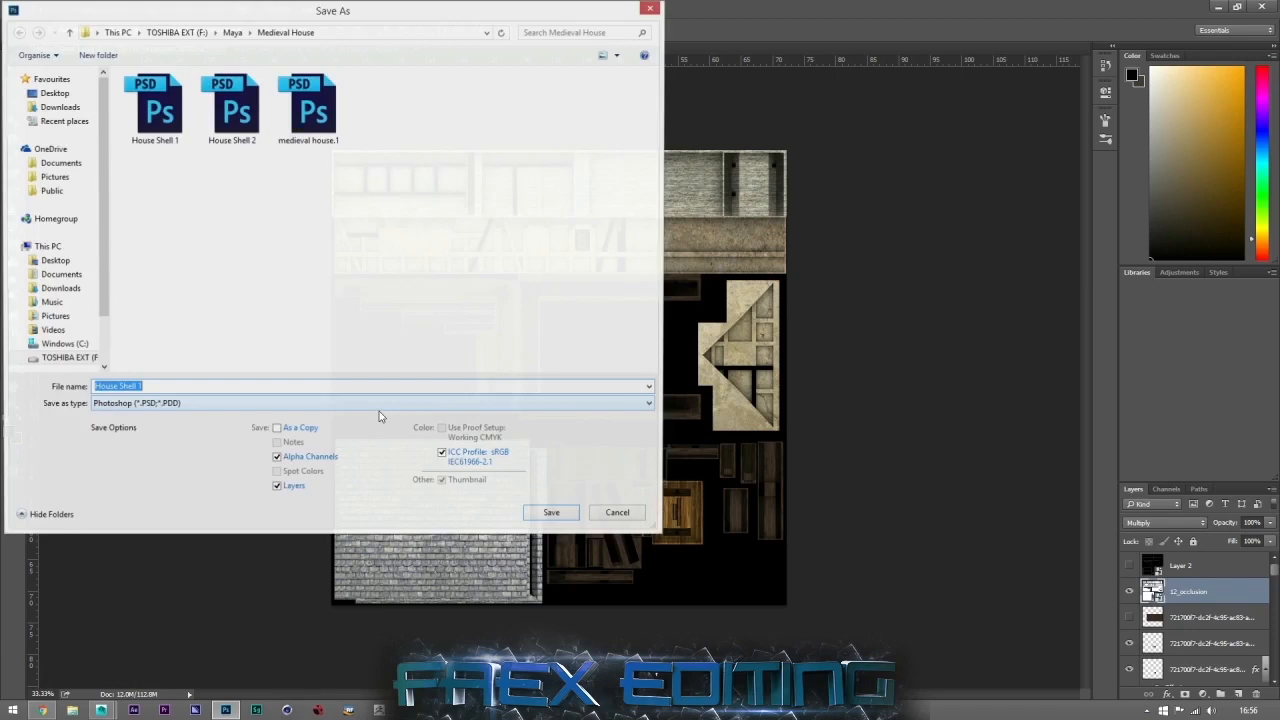
{"action": "left_click", "coordinate": [180, 405]}
{"action": "left_click", "coordinate": [117, 610]}
{"action": "left_click", "coordinate": [53, 93]}
{"action": "left_click", "coordinate": [375, 210]}
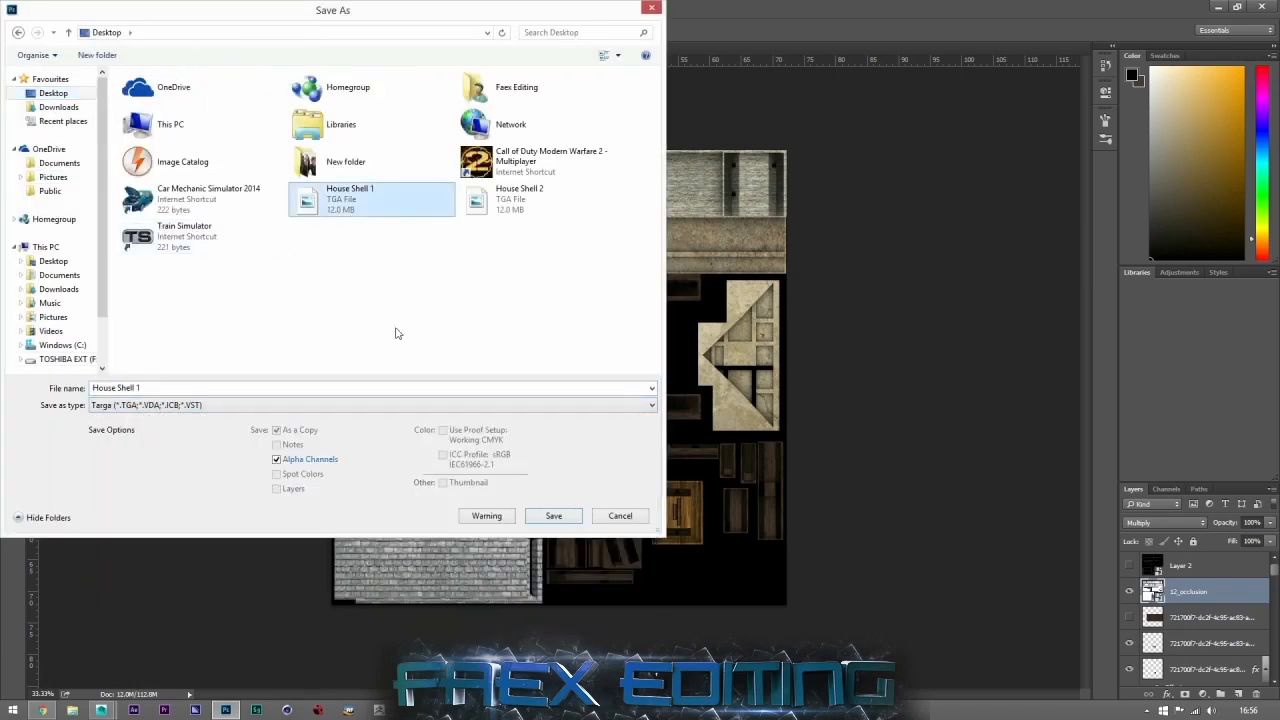
{"action": "left_click", "coordinate": [180, 388]}
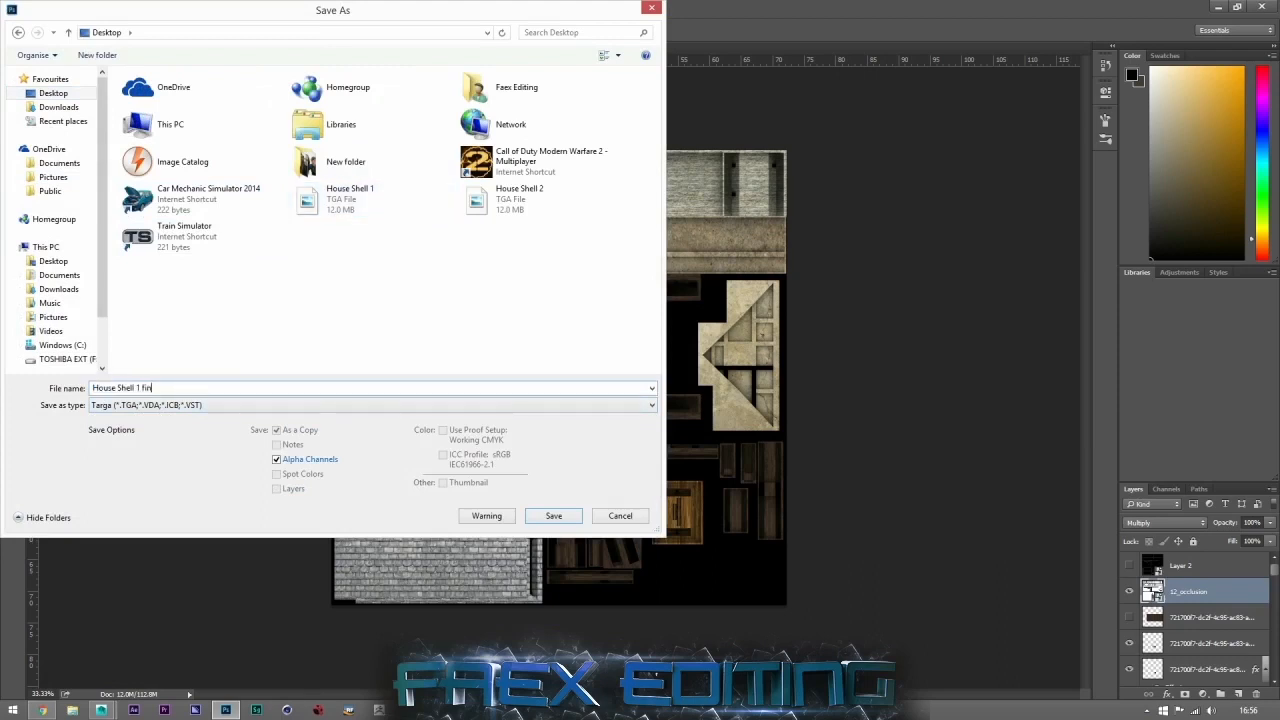
{"action": "left_click", "coordinate": [545, 518]}
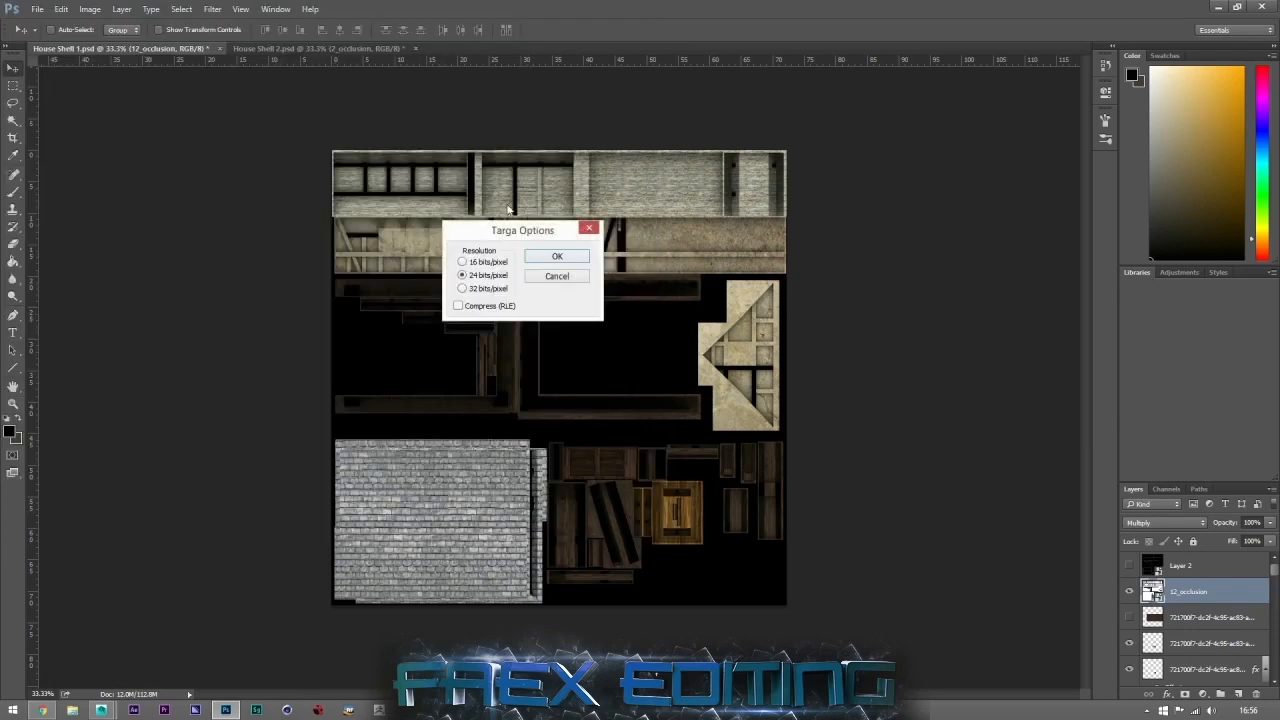
{"action": "left_click", "coordinate": [555, 257]}
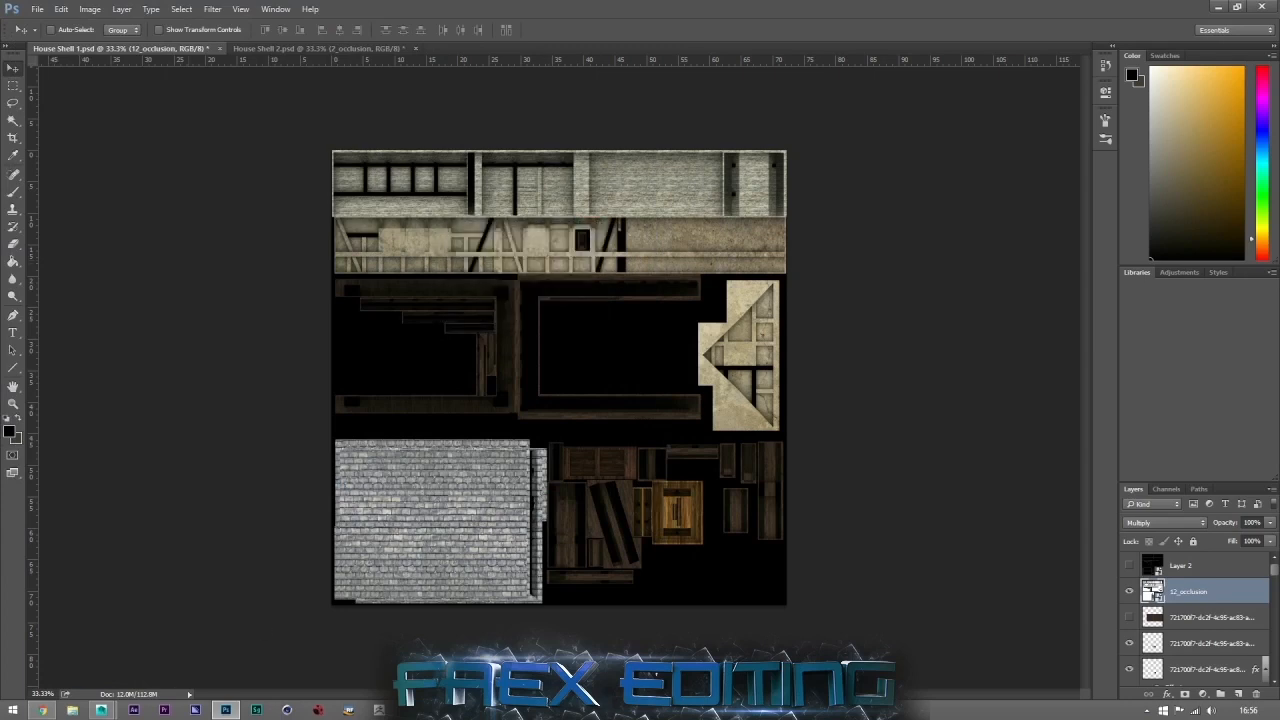
Step: Switch to Maya, select the Part_1 group, and assign it a new Lambert material
{"action": "mouse_move", "coordinate": [104, 710]}
{"action": "left_click", "coordinate": [242, 631]}
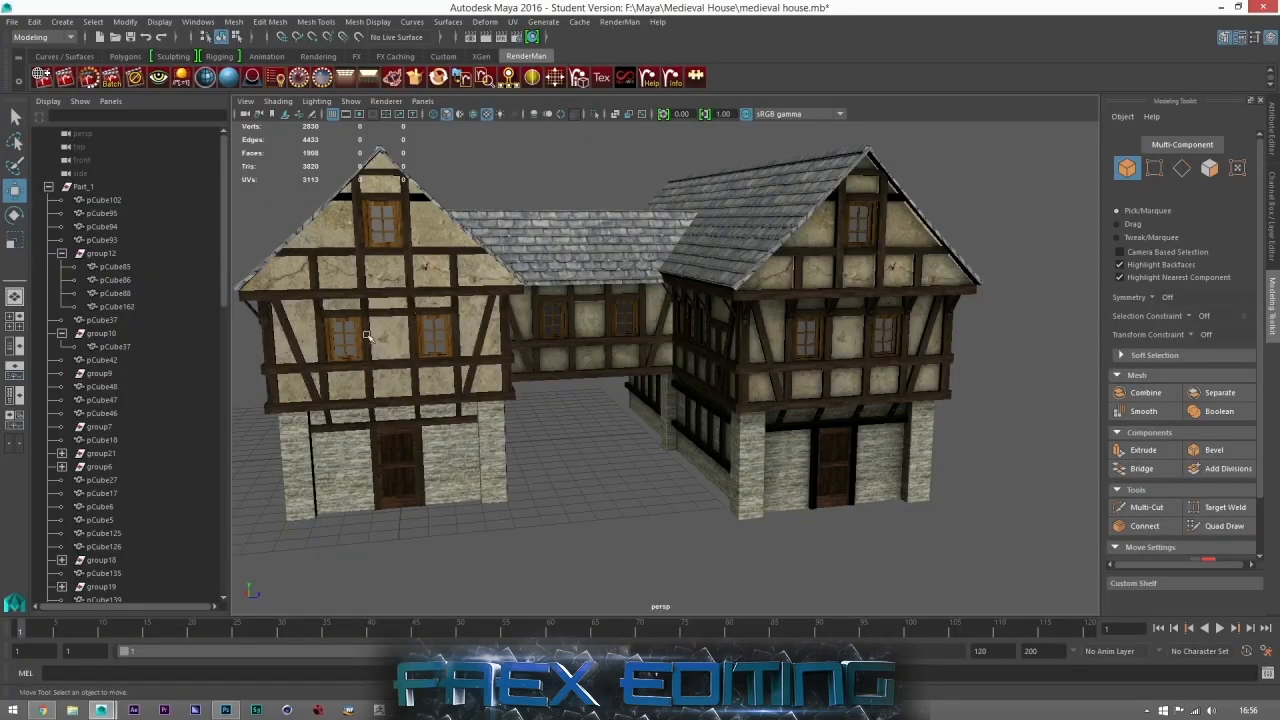
{"action": "left_click_drag", "start_coordinate": [388, 353], "coordinate": [531, 374], "text": "alt"}
{"action": "left_click", "coordinate": [560, 357]}
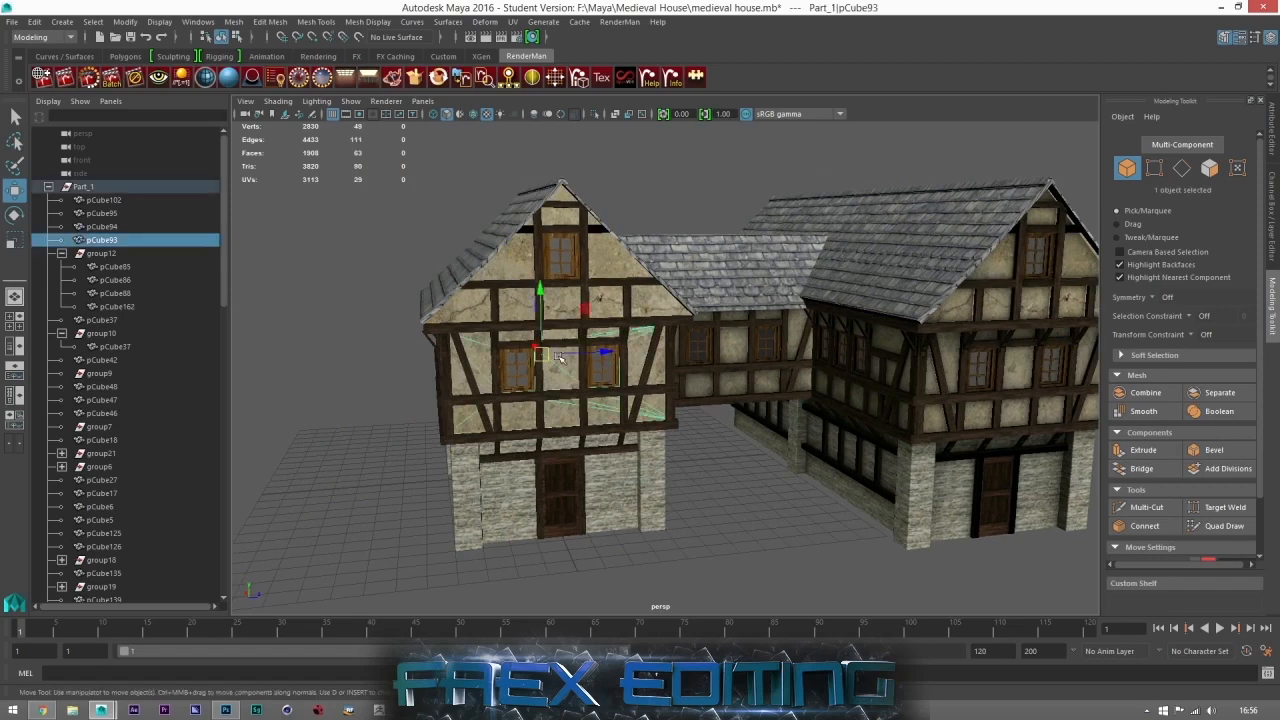
{"action": "left_click", "coordinate": [96, 189]}
{"action": "right_click_drag", "start_coordinate": [534, 375], "coordinate": [560, 653]}
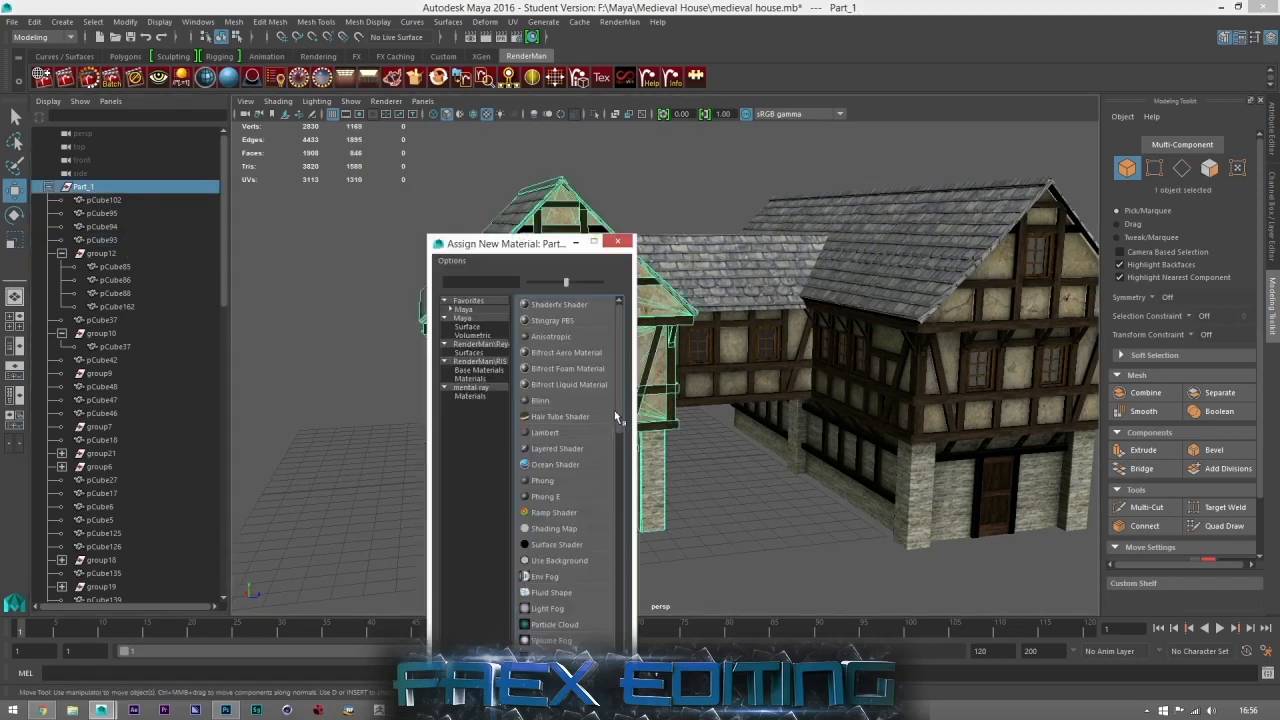
{"action": "left_click", "coordinate": [546, 433]}
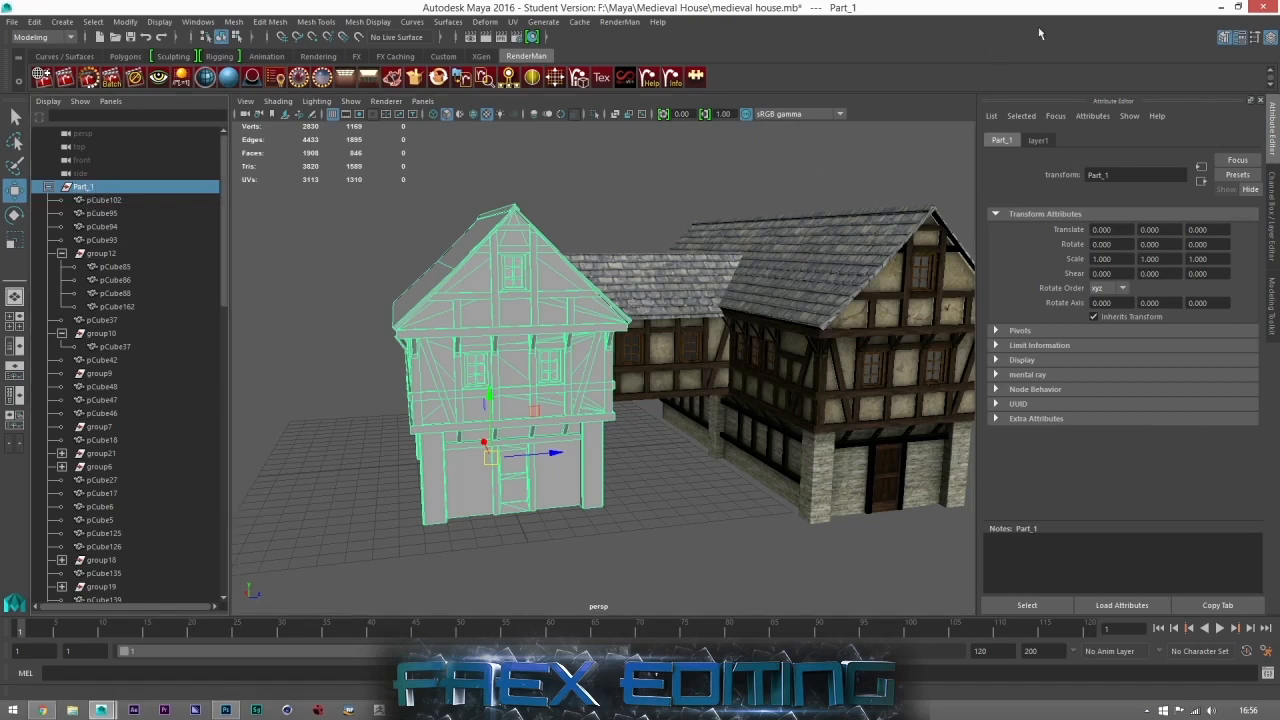
Step: Reselect the Part_1 group, check its attributes, and assign it another new Lambert material
{"action": "left_click", "coordinate": [281, 456]}
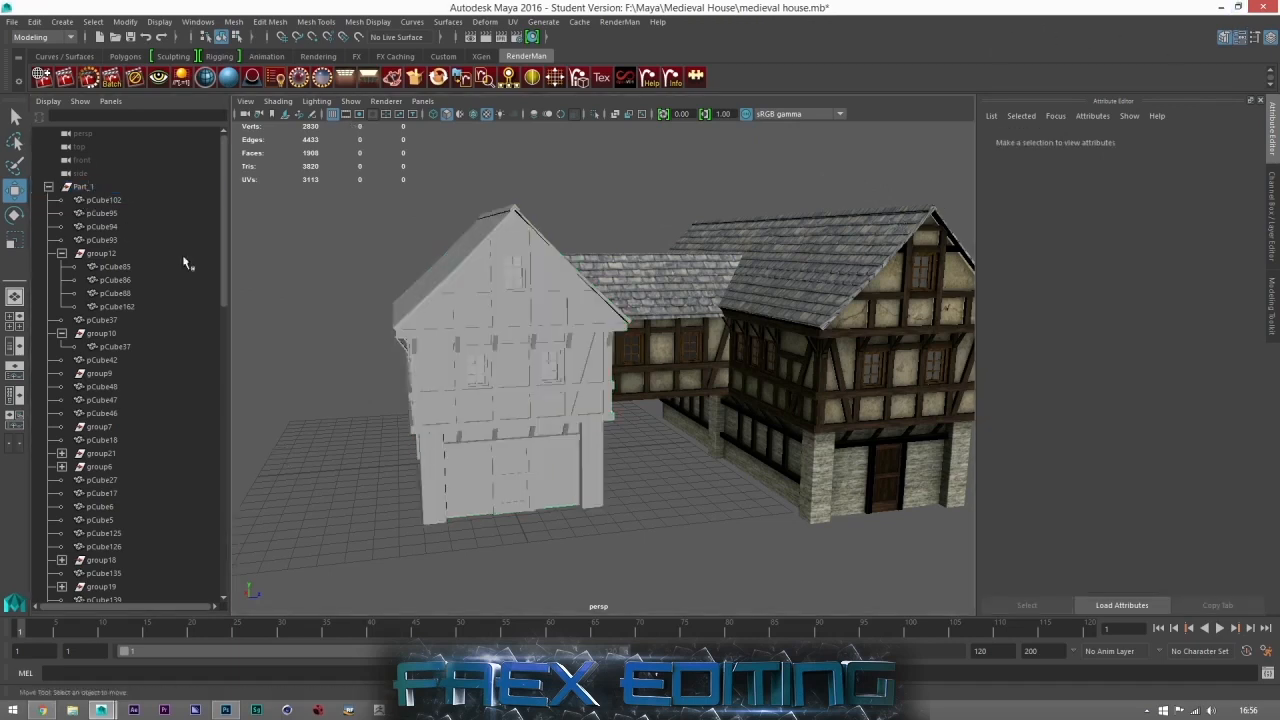
{"action": "left_click", "coordinate": [82, 188]}
{"action": "mouse_move", "coordinate": [572, 402]}
{"action": "left_mouse_down", "text": "alt"}
{"action": "mouse_move", "coordinate": [477, 431]}
{"action": "mouse_move", "coordinate": [556, 404]}
{"action": "left_mouse_up", "text": "alt"}
{"action": "right_click_drag", "start_coordinate": [480, 412], "coordinate": [512, 417], "text": "alt"}
{"action": "middle_click_drag", "start_coordinate": [512, 417], "coordinate": [591, 427], "text": "alt"}
{"action": "left_click", "coordinate": [1272, 241]}
{"action": "left_click", "coordinate": [1272, 132]}
{"action": "left_click", "coordinate": [1040, 140]}
{"action": "left_click", "coordinate": [1001, 140]}
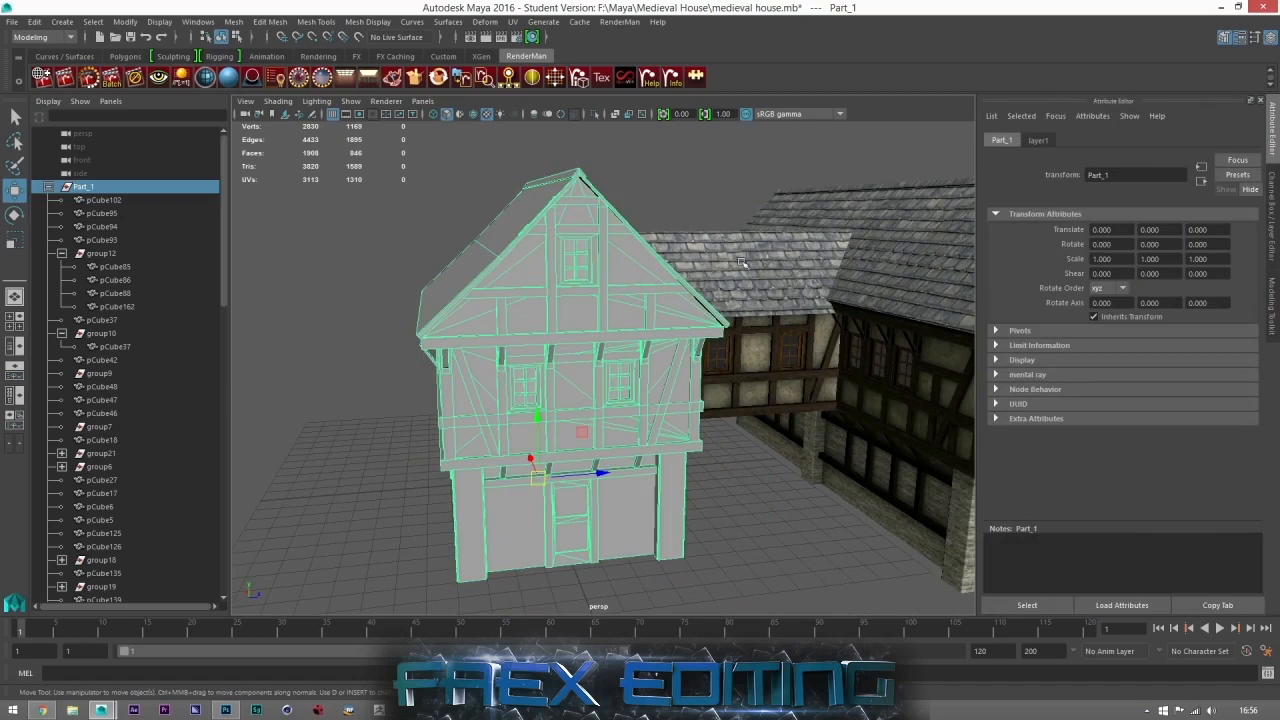
{"action": "right_click", "coordinate": [506, 372]}
{"action": "left_click", "coordinate": [490, 650]}
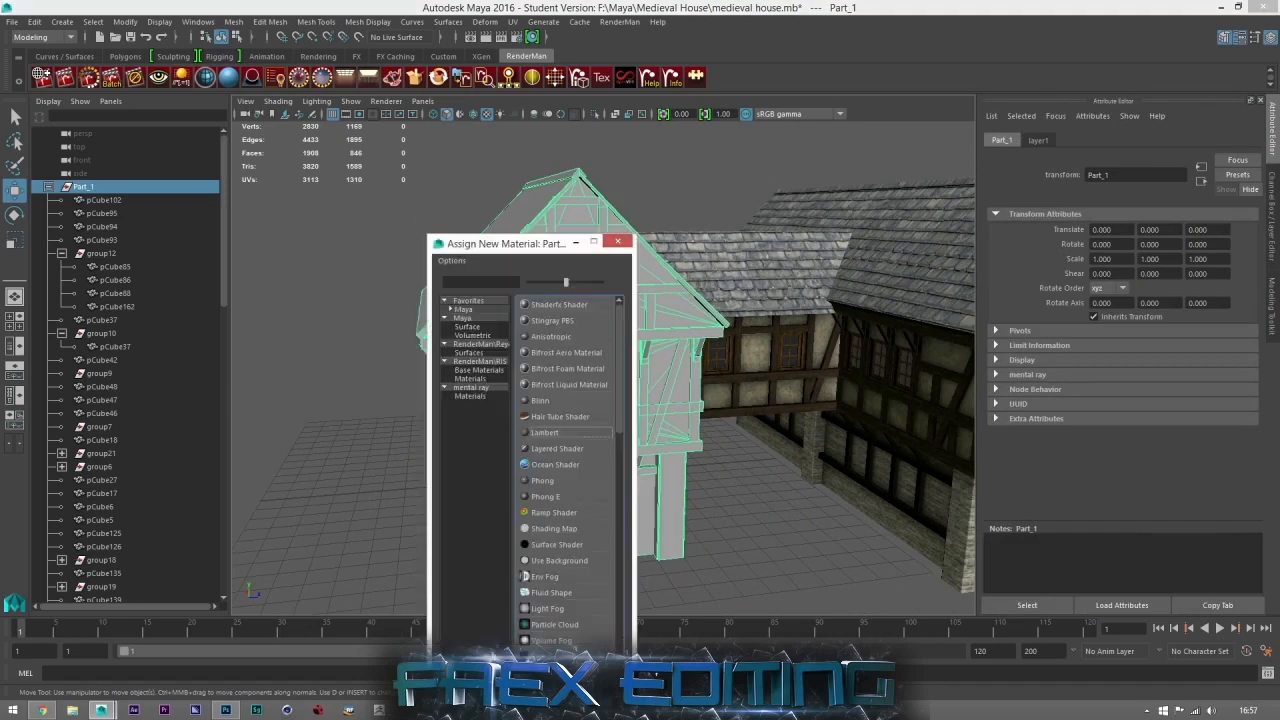
{"action": "left_click", "coordinate": [540, 432]}
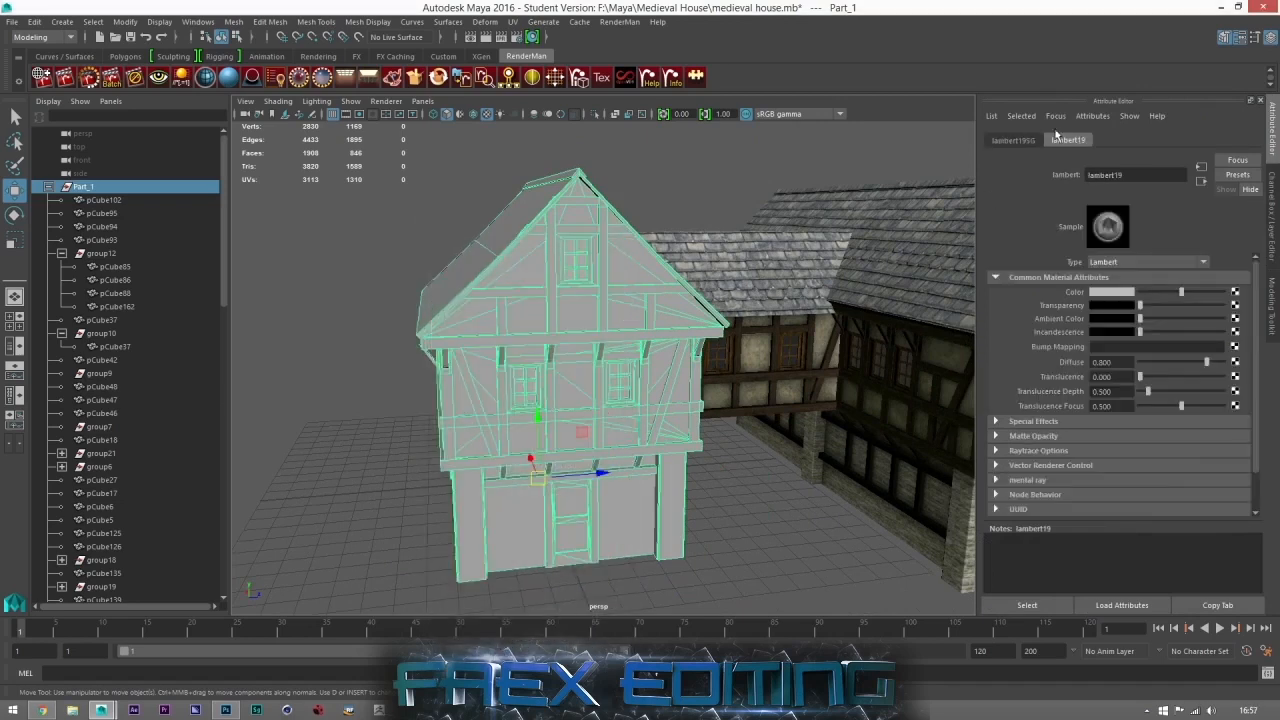
Step: Map a File texture to the new Lambert's color and load House Shell 1 final.tga from the Desktop
{"action": "left_click", "coordinate": [1235, 295]}
{"action": "left_click", "coordinate": [599, 358]}
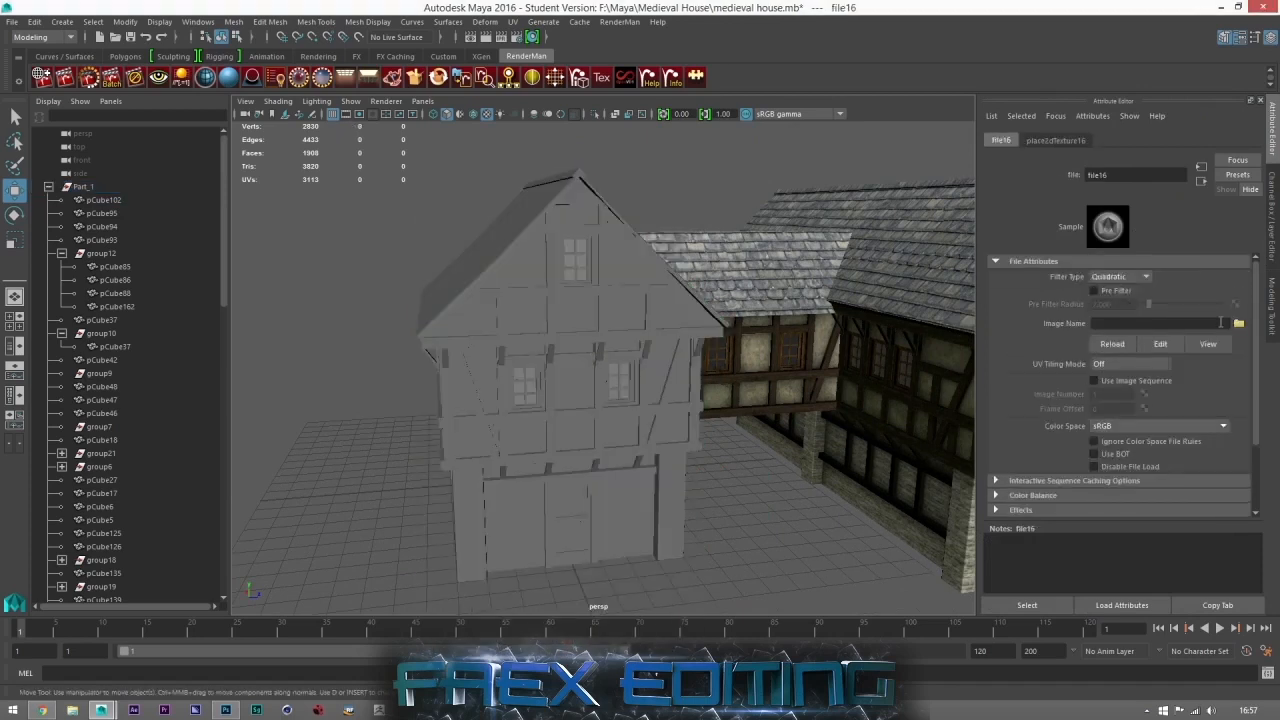
{"action": "left_click", "coordinate": [1238, 325]}
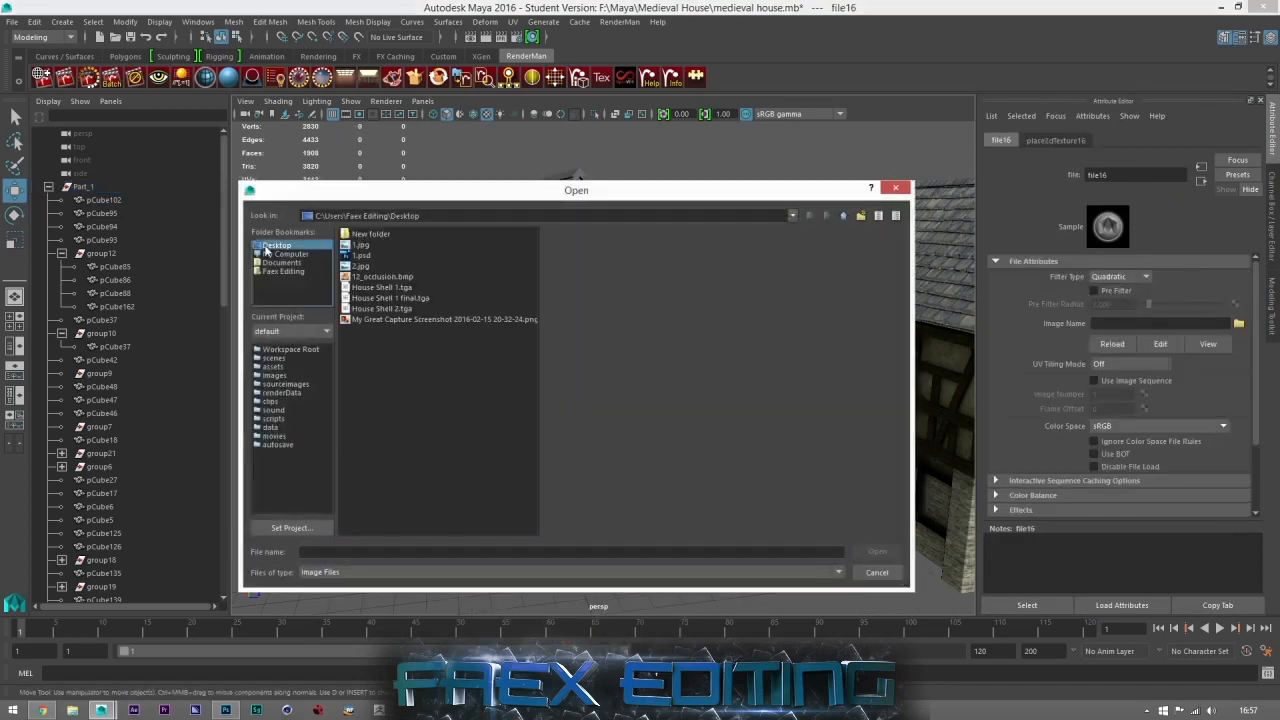
{"action": "left_click", "coordinate": [393, 298]}
{"action": "left_click", "coordinate": [866, 551]}
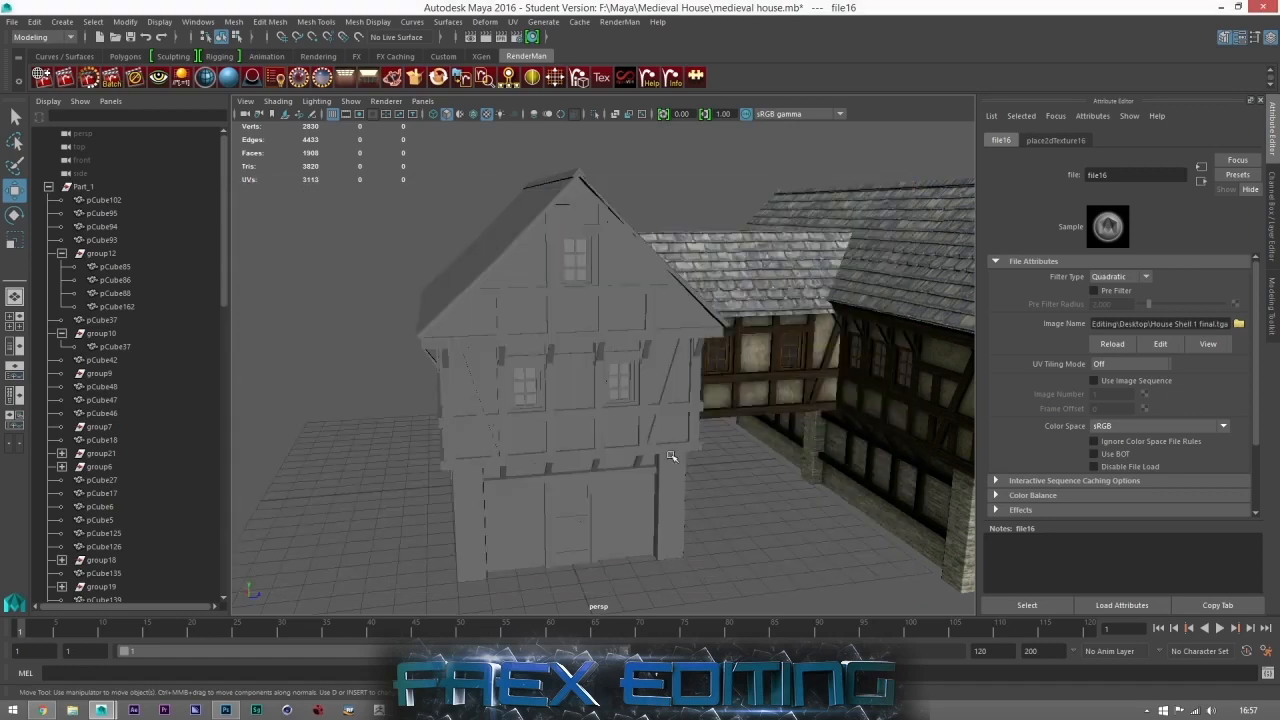
Step: Examine how the occlusion shading looks on the front facade of the retextured Part_1 house
{"action": "left_click_drag", "start_coordinate": [708, 511], "coordinate": [465, 380], "text": "alt"}
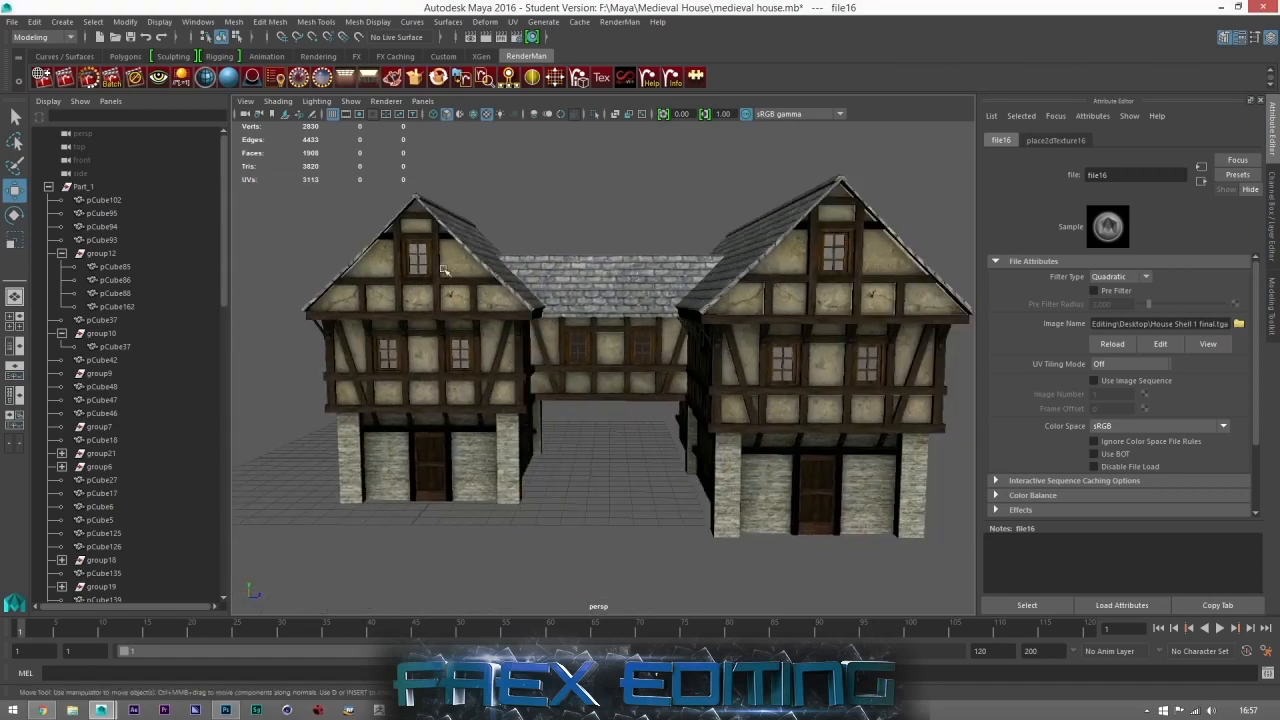
{"action": "left_click_drag", "start_coordinate": [483, 374], "coordinate": [595, 465], "text": "alt"}
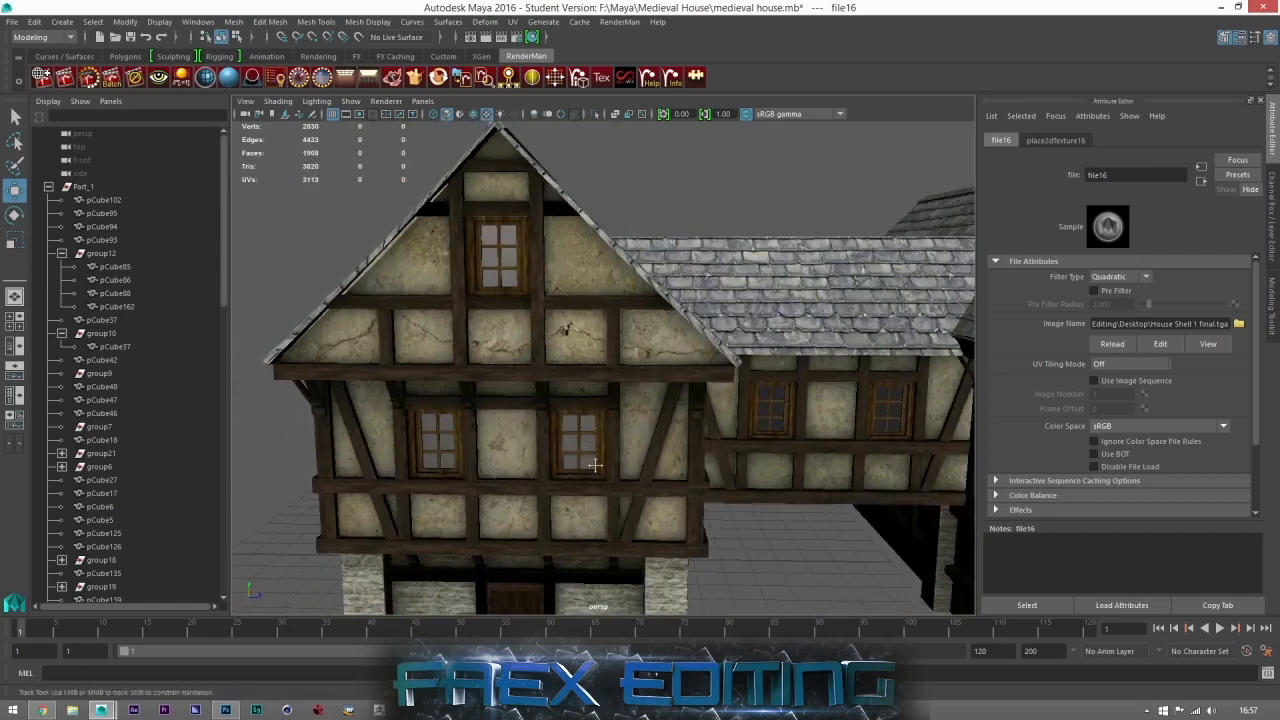
{"action": "middle_click_drag", "start_coordinate": [594, 465], "coordinate": [591, 505], "text": "alt"}
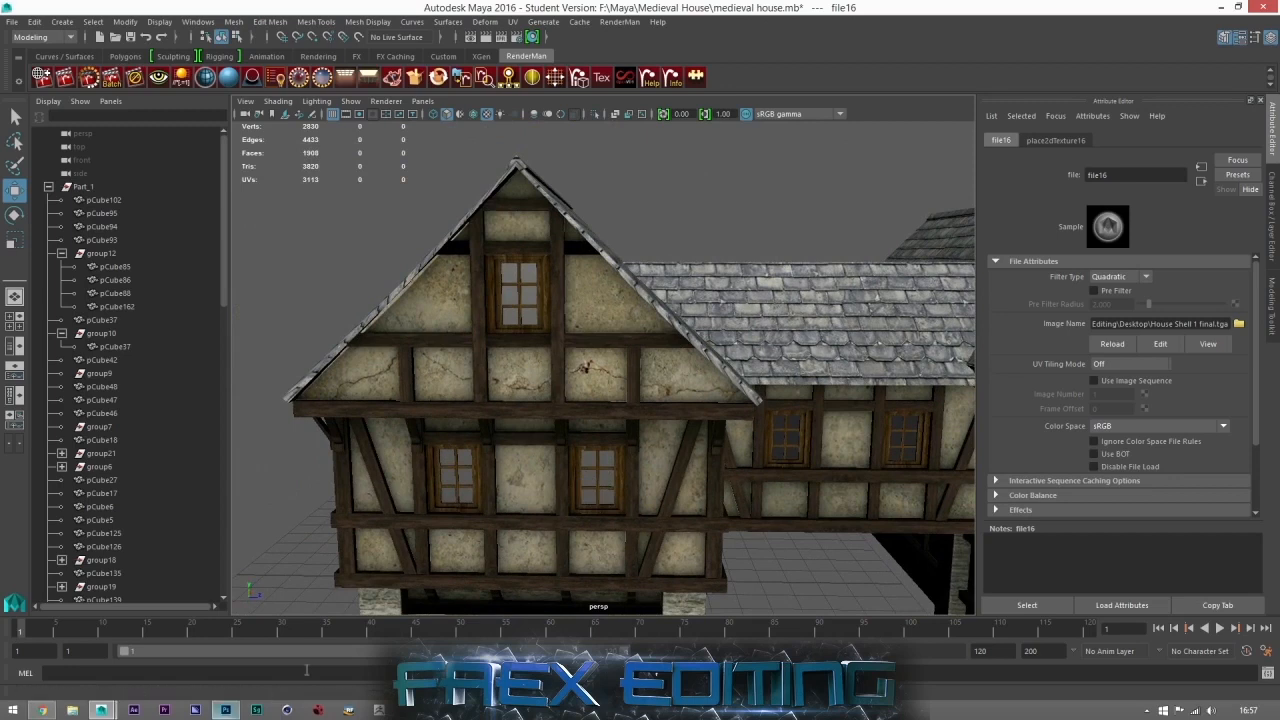
{"action": "left_click", "coordinate": [445, 395]}
{"action": "scroll", "coordinate": [450, 435], "scroll_direction": "down", "scroll_amount": 5}
{"action": "middle_click_drag", "start_coordinate": [450, 436], "coordinate": [456, 409], "text": "alt"}
{"action": "left_click_drag", "start_coordinate": [648, 586], "coordinate": [470, 312]}
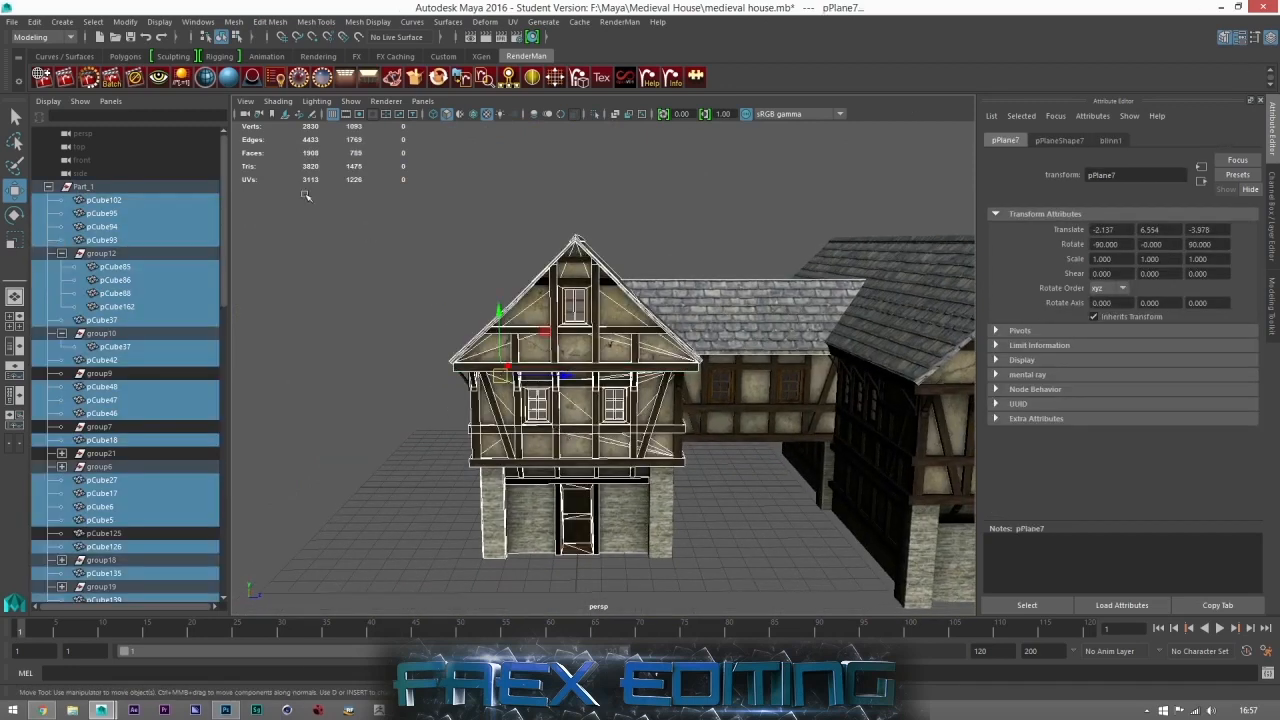
{"action": "left_click", "coordinate": [233, 21]}
{"action": "left_click", "coordinate": [736, 566]}
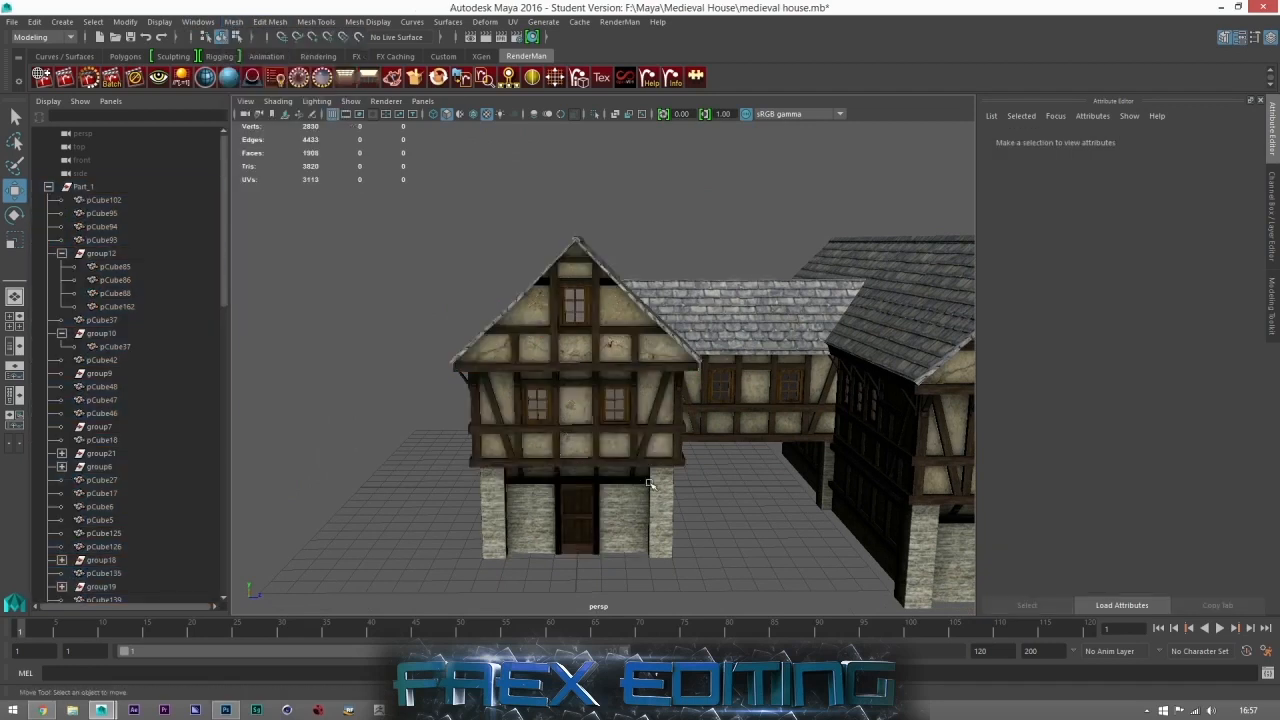
Step: Examine the shading around the facade's beams and windows up close, selecting the left window's pane plane
{"action": "scroll", "coordinate": [652, 483], "scroll_direction": "up", "scroll_amount": 6}
{"action": "left_click", "coordinate": [577, 474]}
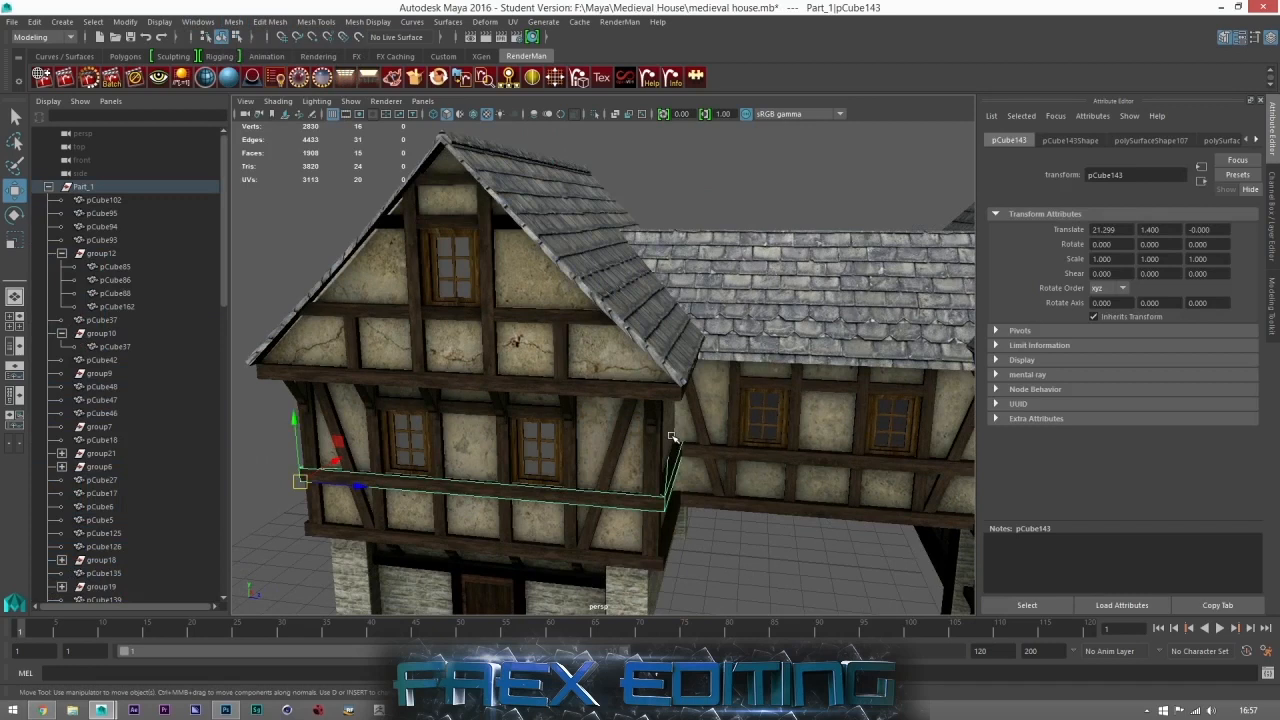
{"action": "left_click_drag", "start_coordinate": [682, 470], "coordinate": [700, 465], "text": "alt"}
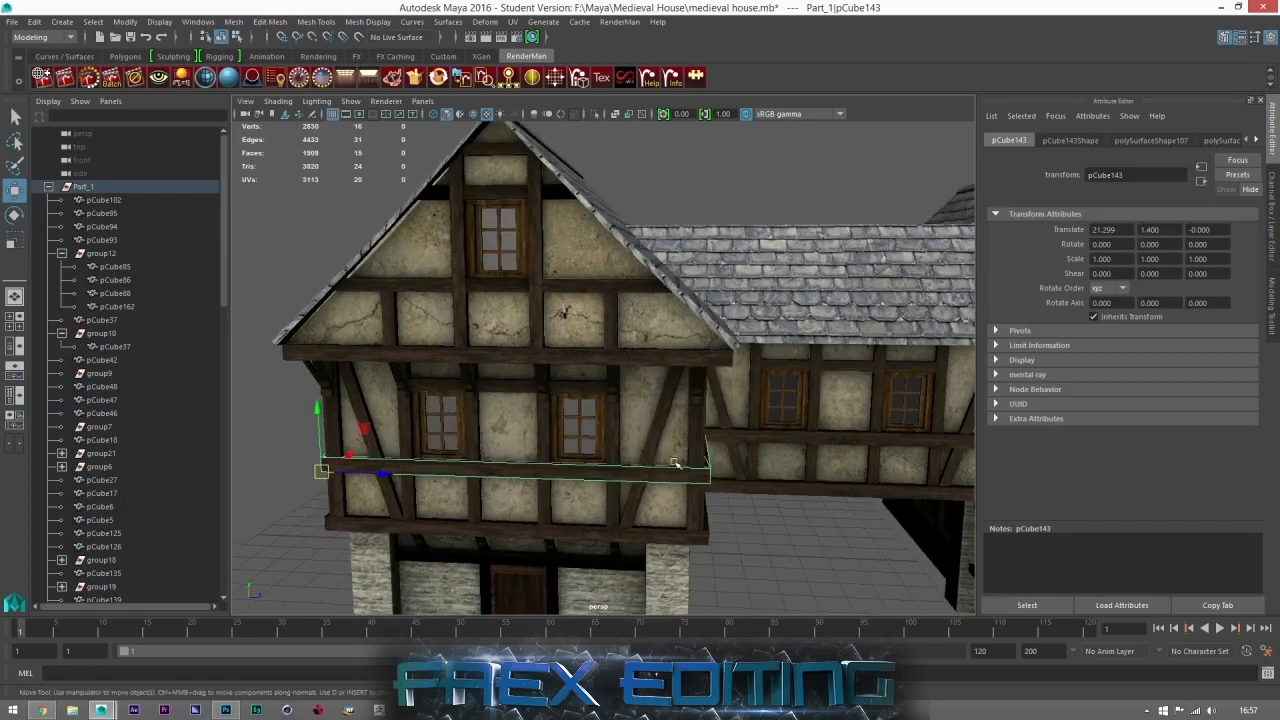
{"action": "scroll", "coordinate": [683, 440], "scroll_direction": "up", "scroll_amount": 6}
{"action": "left_click", "coordinate": [642, 392]}
{"action": "left_click_drag", "start_coordinate": [642, 392], "coordinate": [633, 431], "text": "alt"}
{"action": "left_click", "coordinate": [679, 420]}
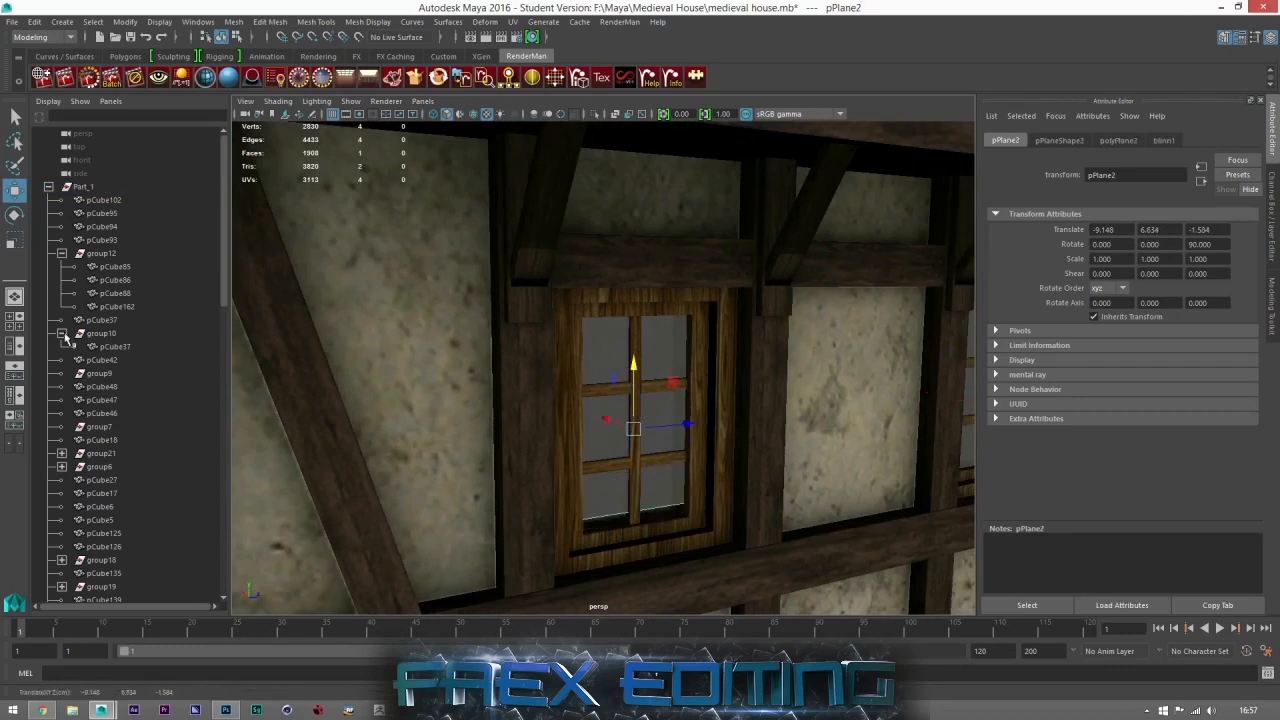
Step: Collapse the Part_1 group in the outliner and examine the front windows and surrounding timber
{"action": "left_click", "coordinate": [48, 187]}
{"action": "left_click", "coordinate": [133, 415]}
{"action": "left_click", "coordinate": [84, 244]}
{"action": "left_click_drag", "start_coordinate": [663, 423], "coordinate": [565, 432], "text": "alt"}
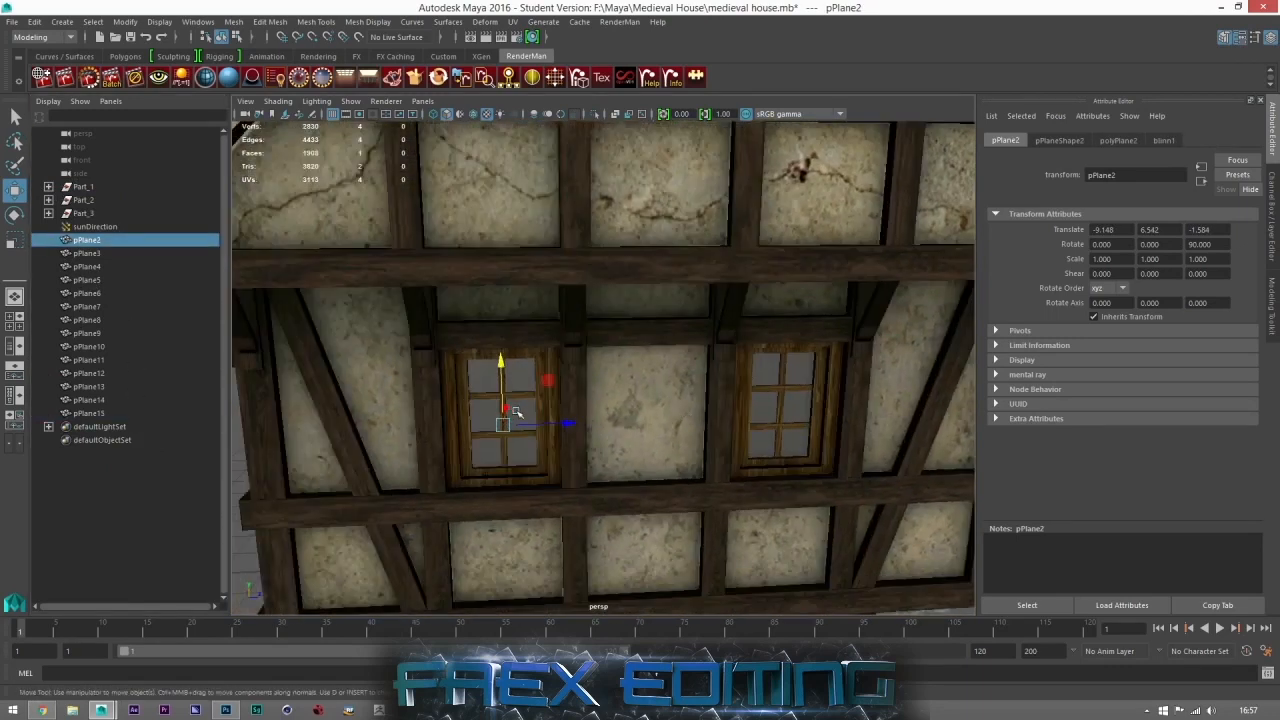
{"action": "scroll", "coordinate": [517, 415], "scroll_direction": "down", "scroll_amount": 3}
{"action": "scroll", "coordinate": [564, 434], "scroll_direction": "up", "scroll_amount": 3}
Step: Select the Part_1 group and individual facade pieces to check what the group contains
{"action": "left_click", "coordinate": [85, 188]}
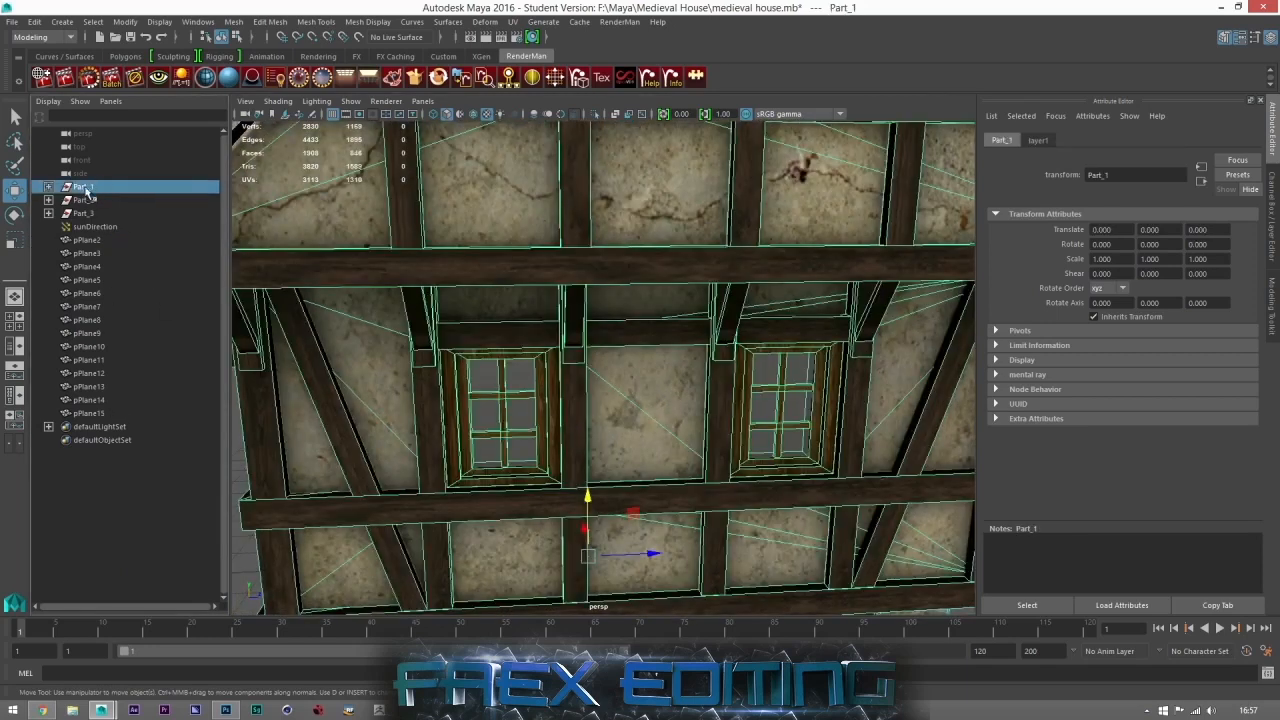
{"action": "left_click", "coordinate": [112, 335]}
{"action": "left_click", "coordinate": [85, 188]}
{"action": "key", "text": "f"}
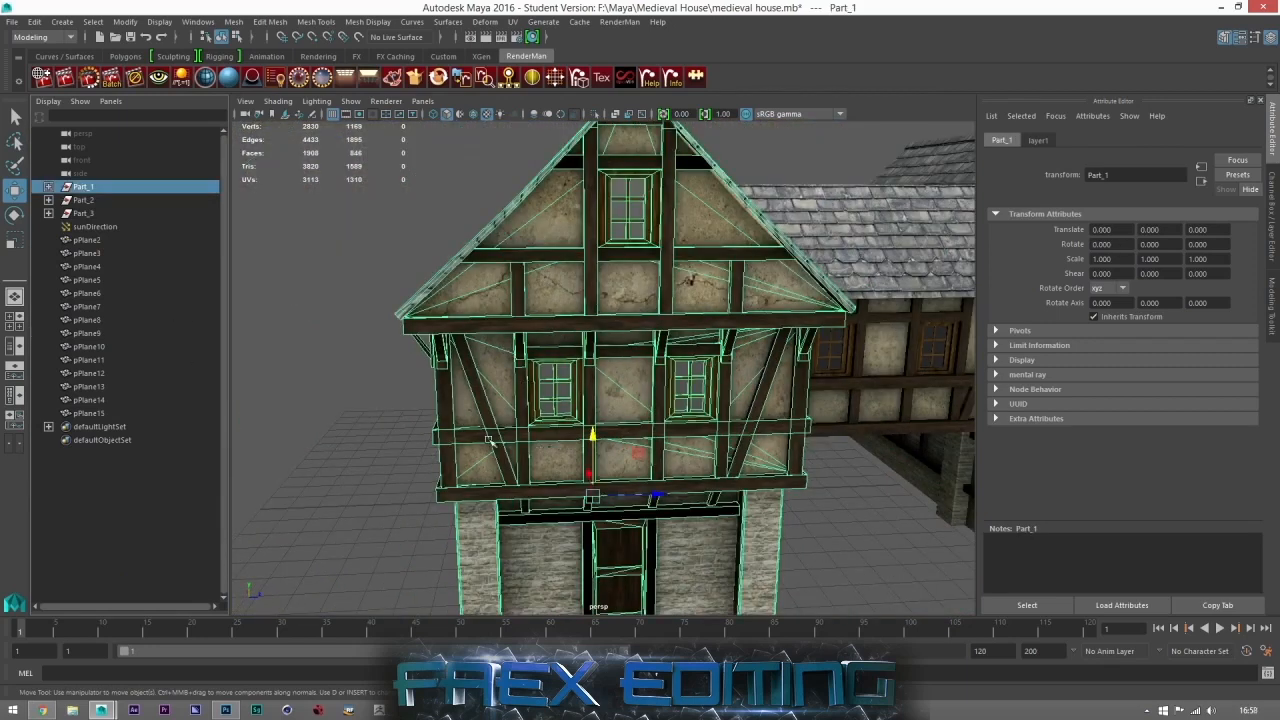
{"action": "left_click", "coordinate": [554, 396]}
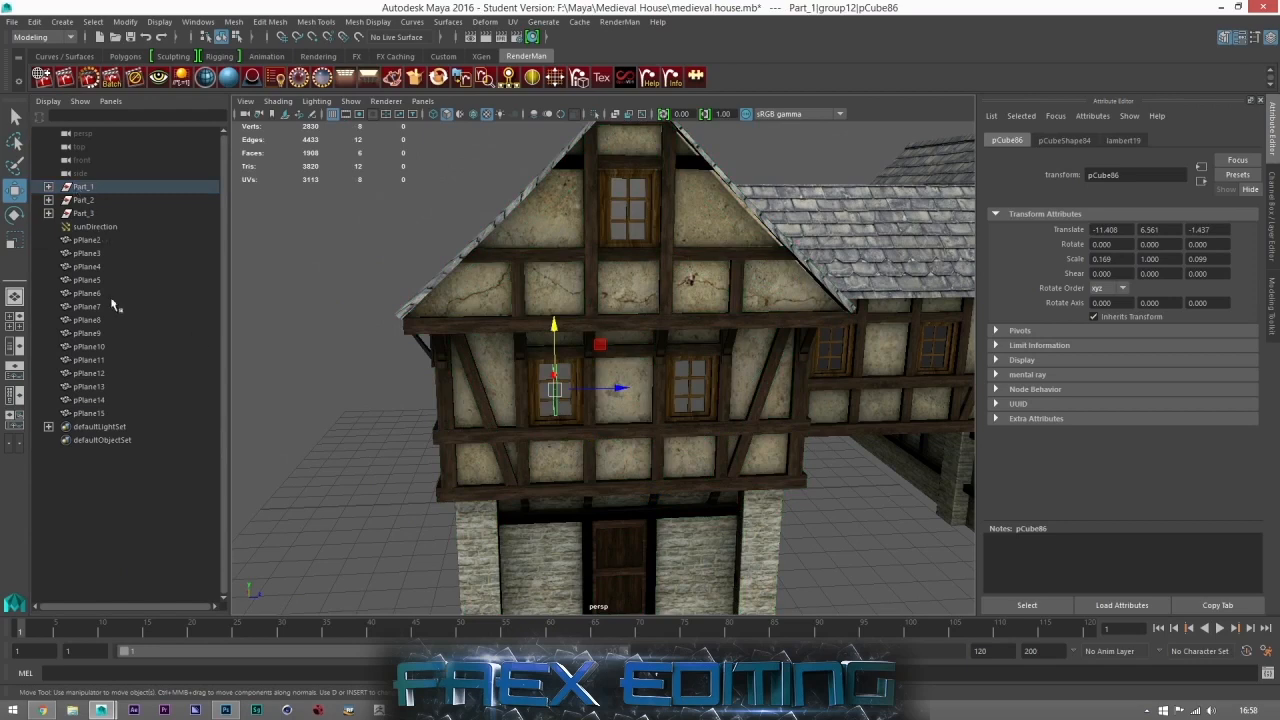
{"action": "left_click", "coordinate": [88, 334]}
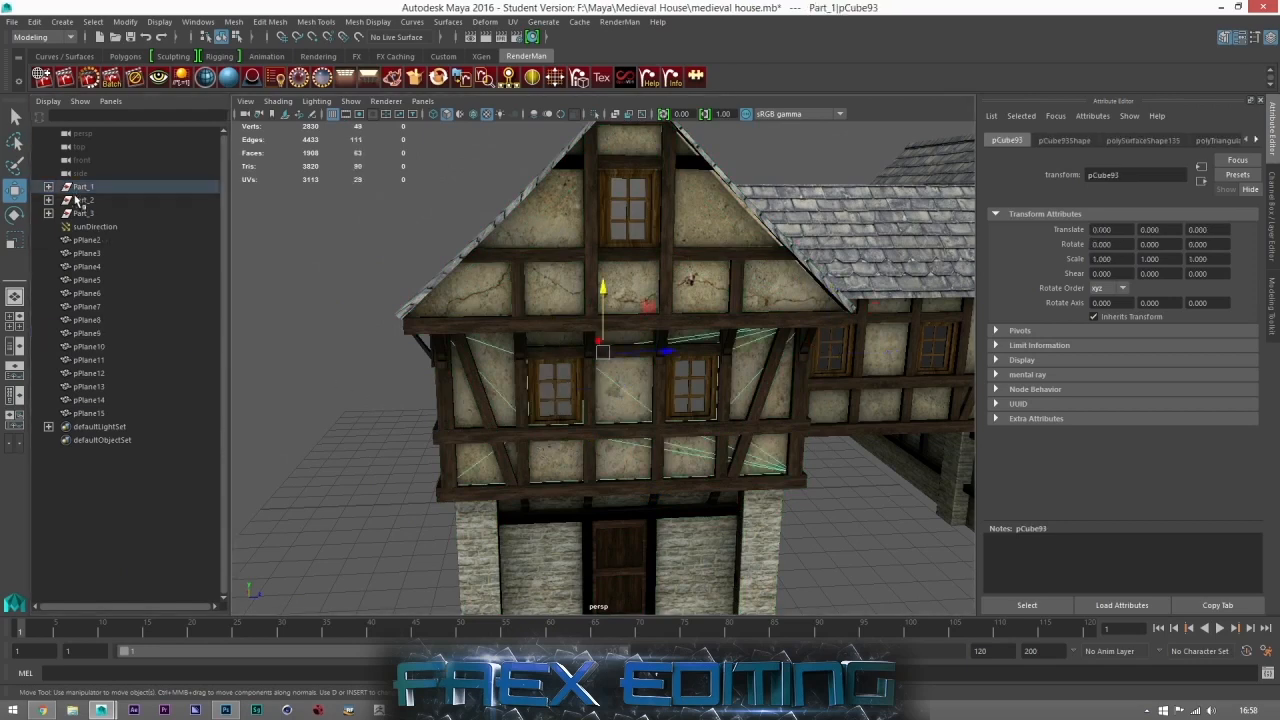
{"action": "left_click", "coordinate": [83, 187]}
{"action": "key", "text": "f"}
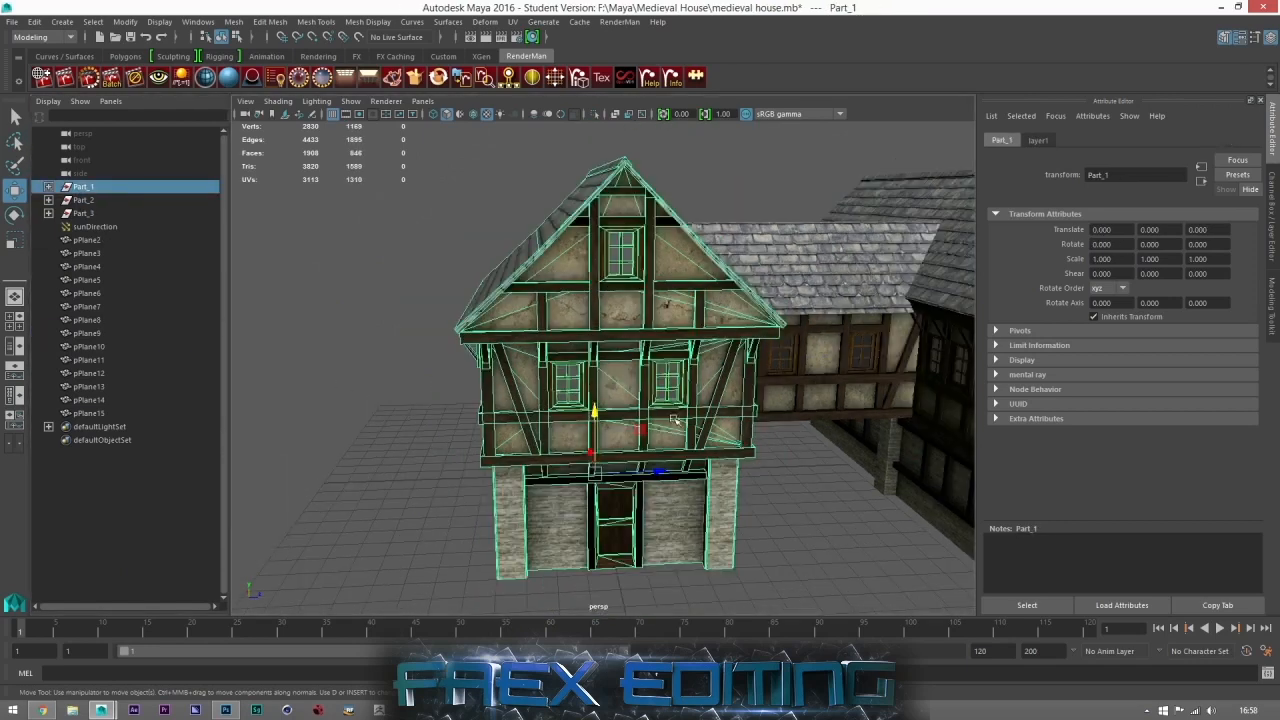
Step: Clear the selection and examine the complete textured house from its front corner
{"action": "left_click_drag", "start_coordinate": [595, 440], "coordinate": [566, 428], "text": "alt"}
{"action": "left_click", "coordinate": [715, 492]}
{"action": "right_click_drag", "start_coordinate": [715, 492], "coordinate": [651, 489], "text": "alt"}
{"action": "left_click_drag", "start_coordinate": [540, 484], "coordinate": [512, 502], "text": "alt"}
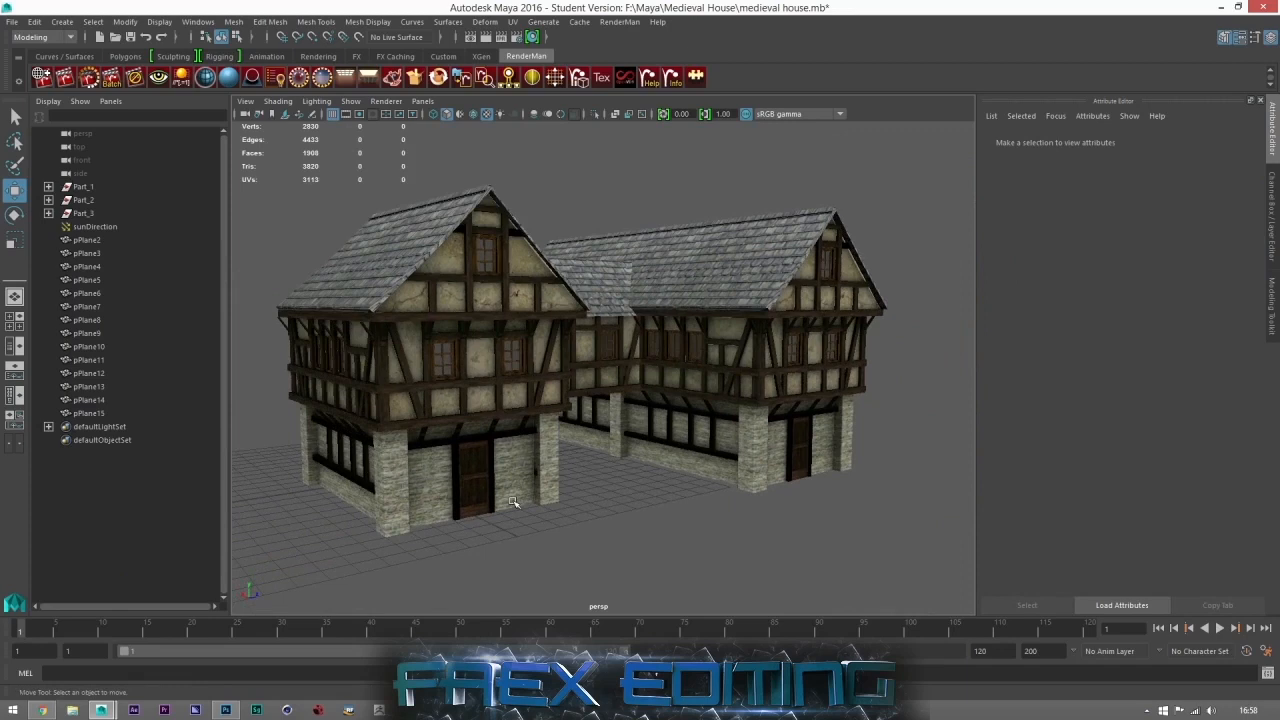